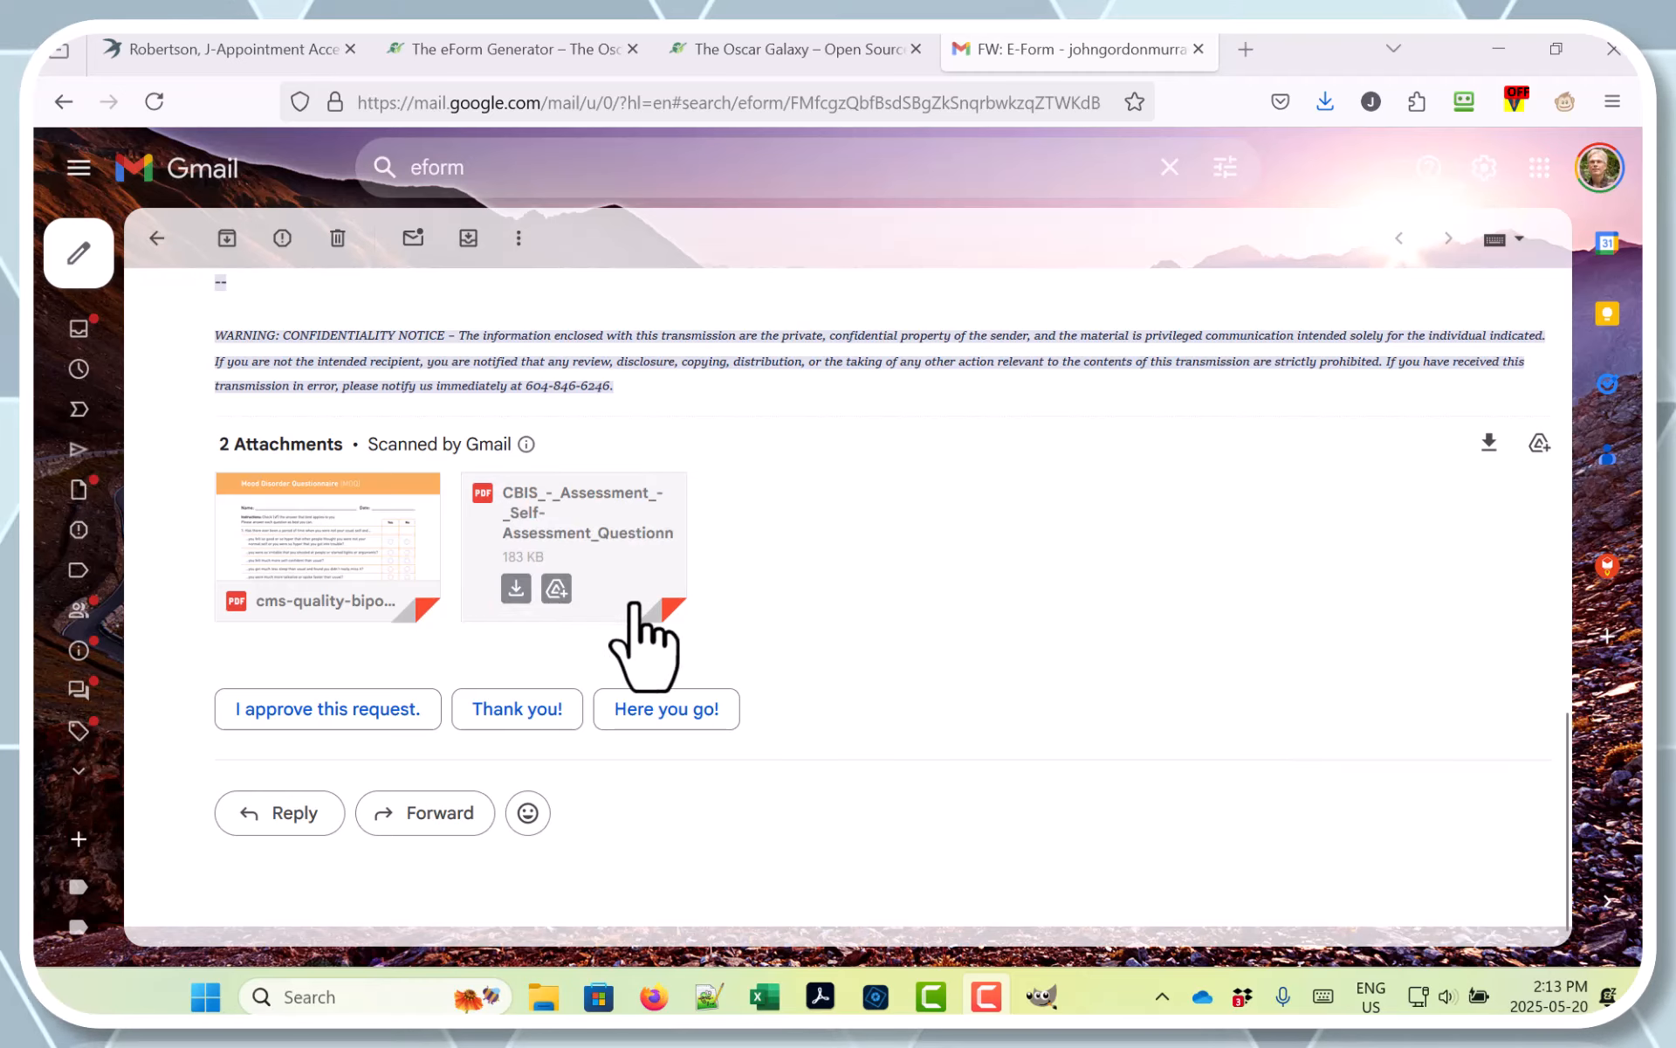
# Open the bipolar questionnaire attachment and save a copy as cms-quality-bipolar_disorder_mdq_screener.pdf in the Eform Generator folder.
pyautogui.click(269, 587)
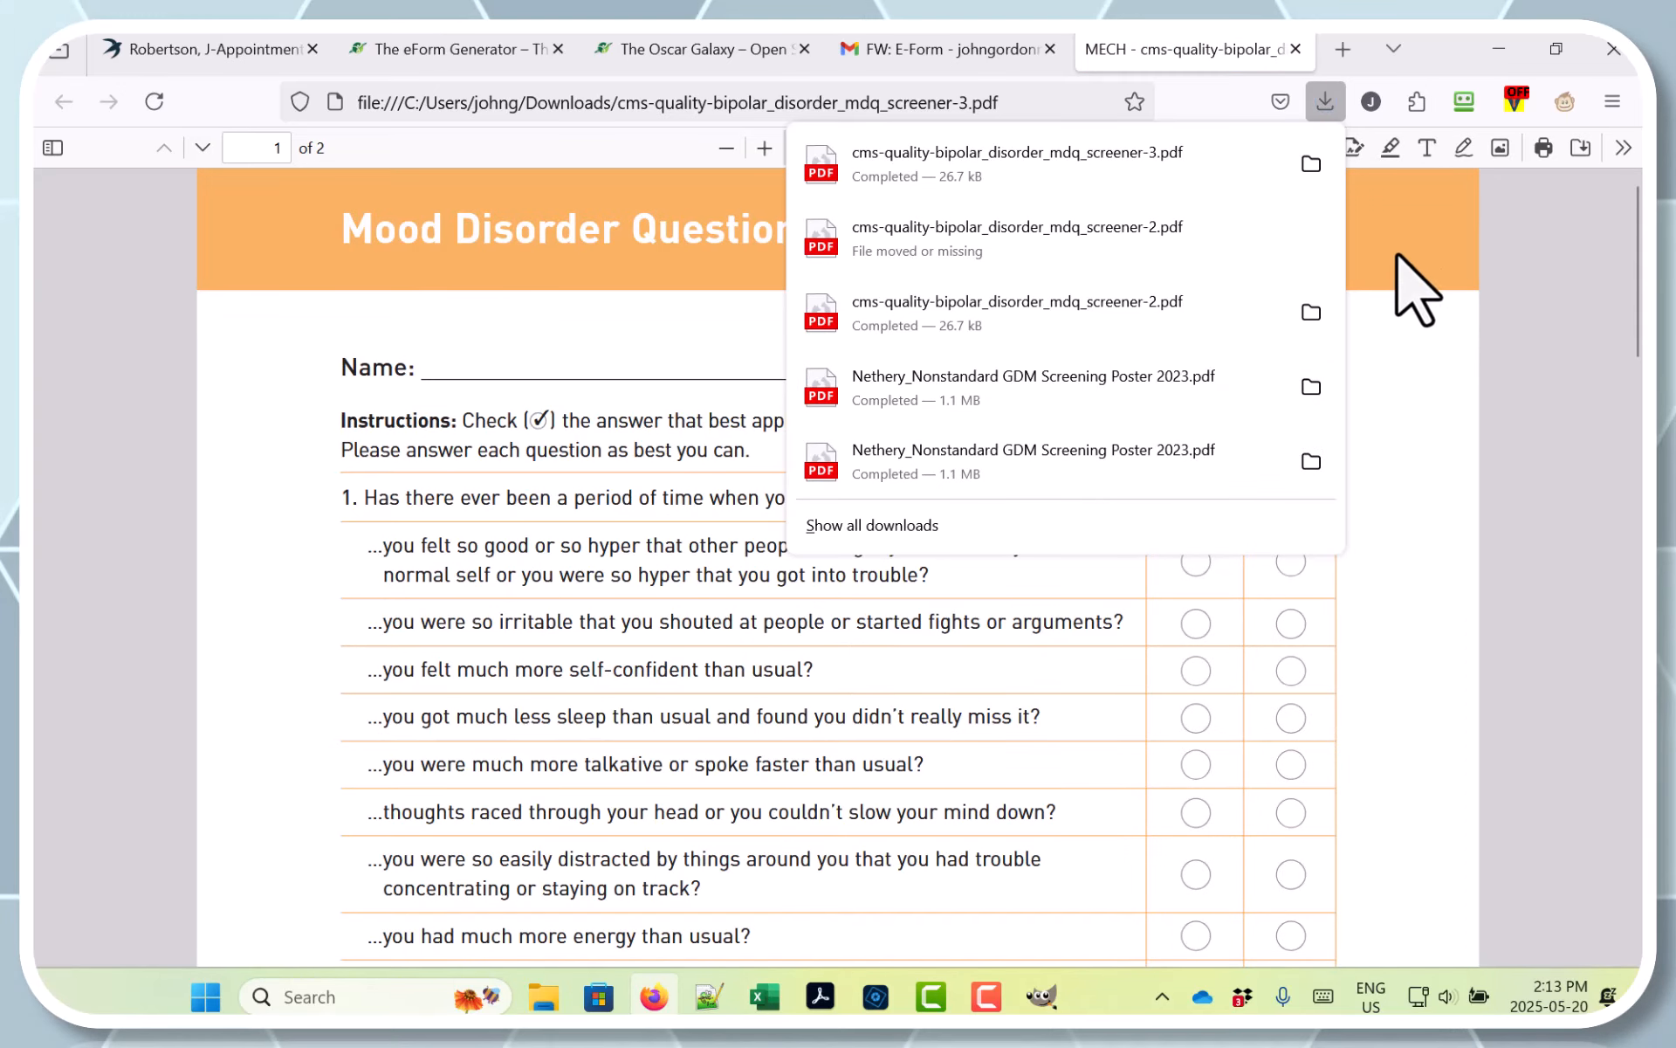
pyautogui.click(1559, 164)
pyautogui.click(1557, 160)
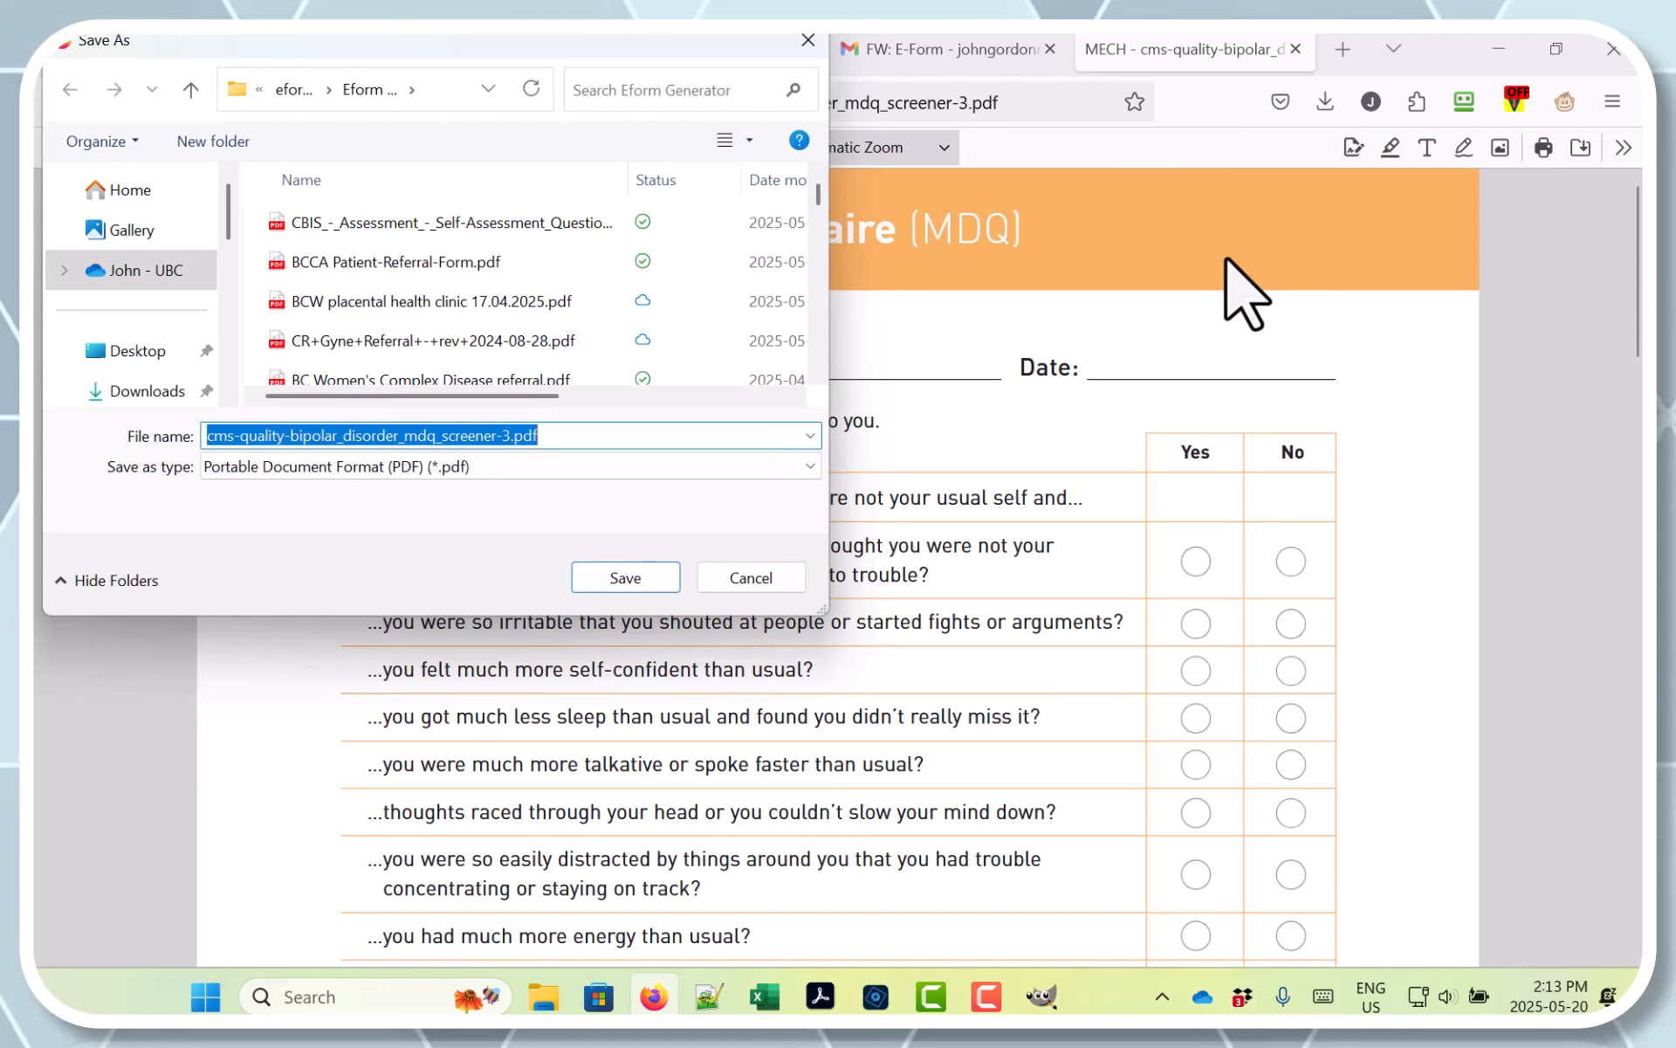
pyautogui.click(511, 435)
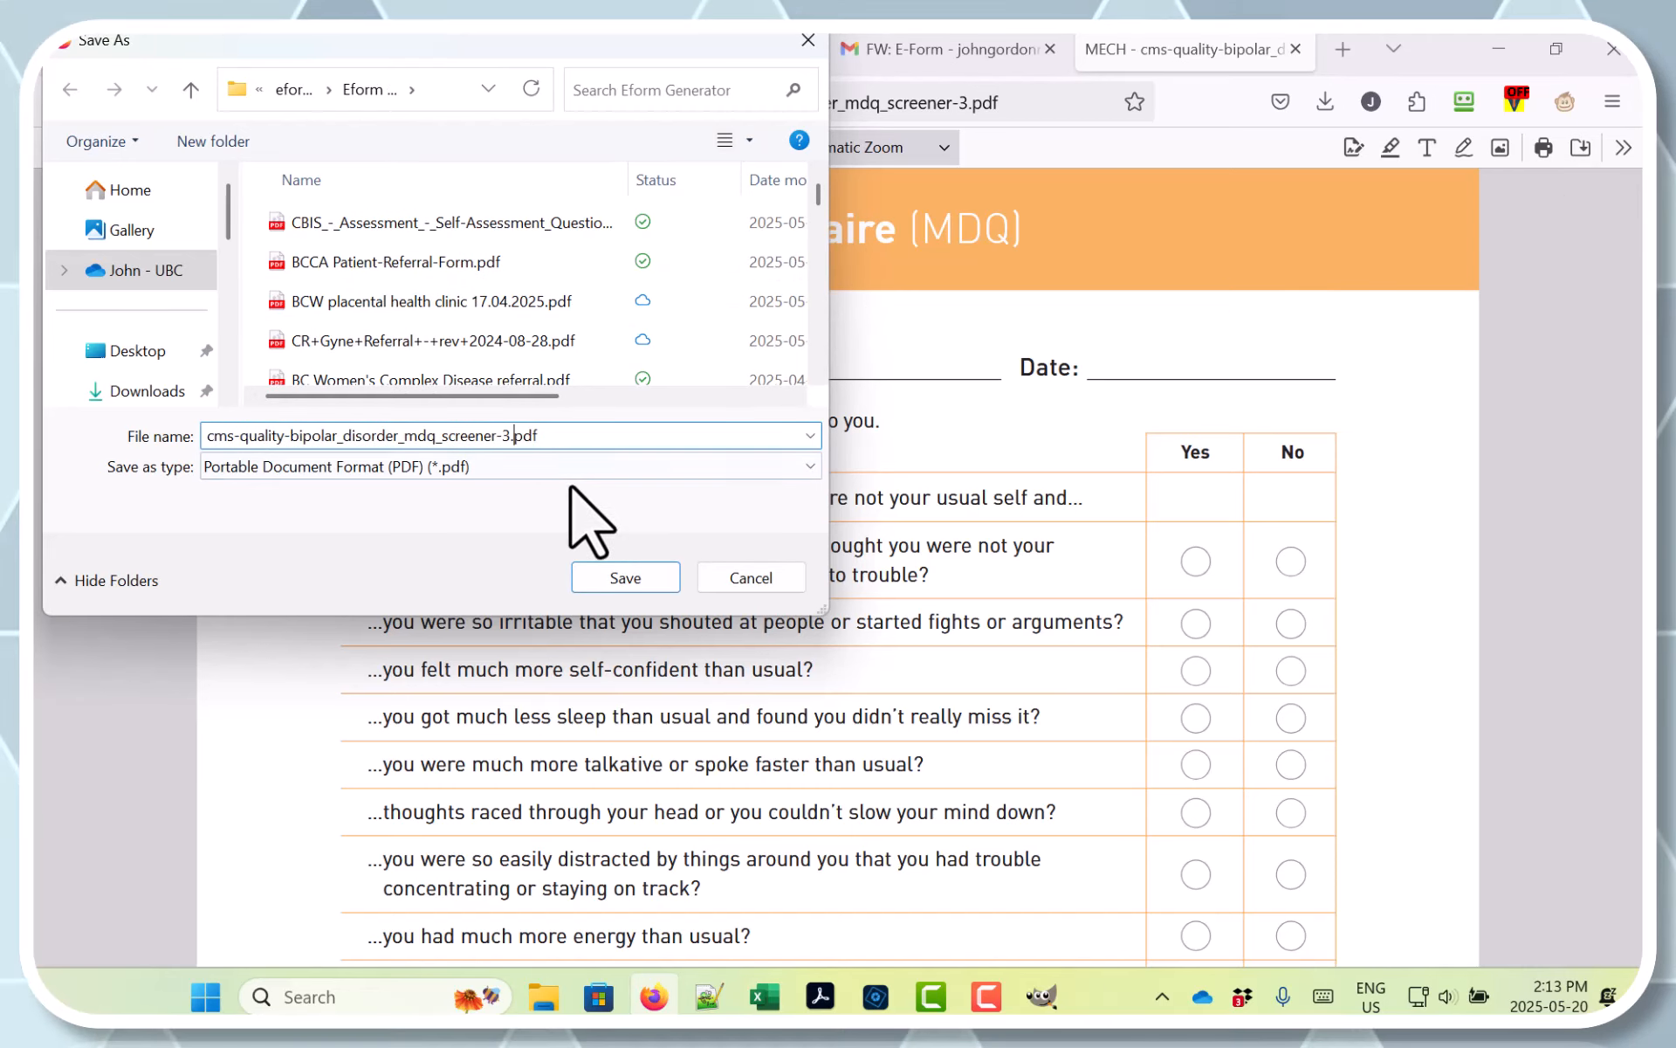
pyautogui.press('BackSpace')
pyautogui.press('BackSpace')
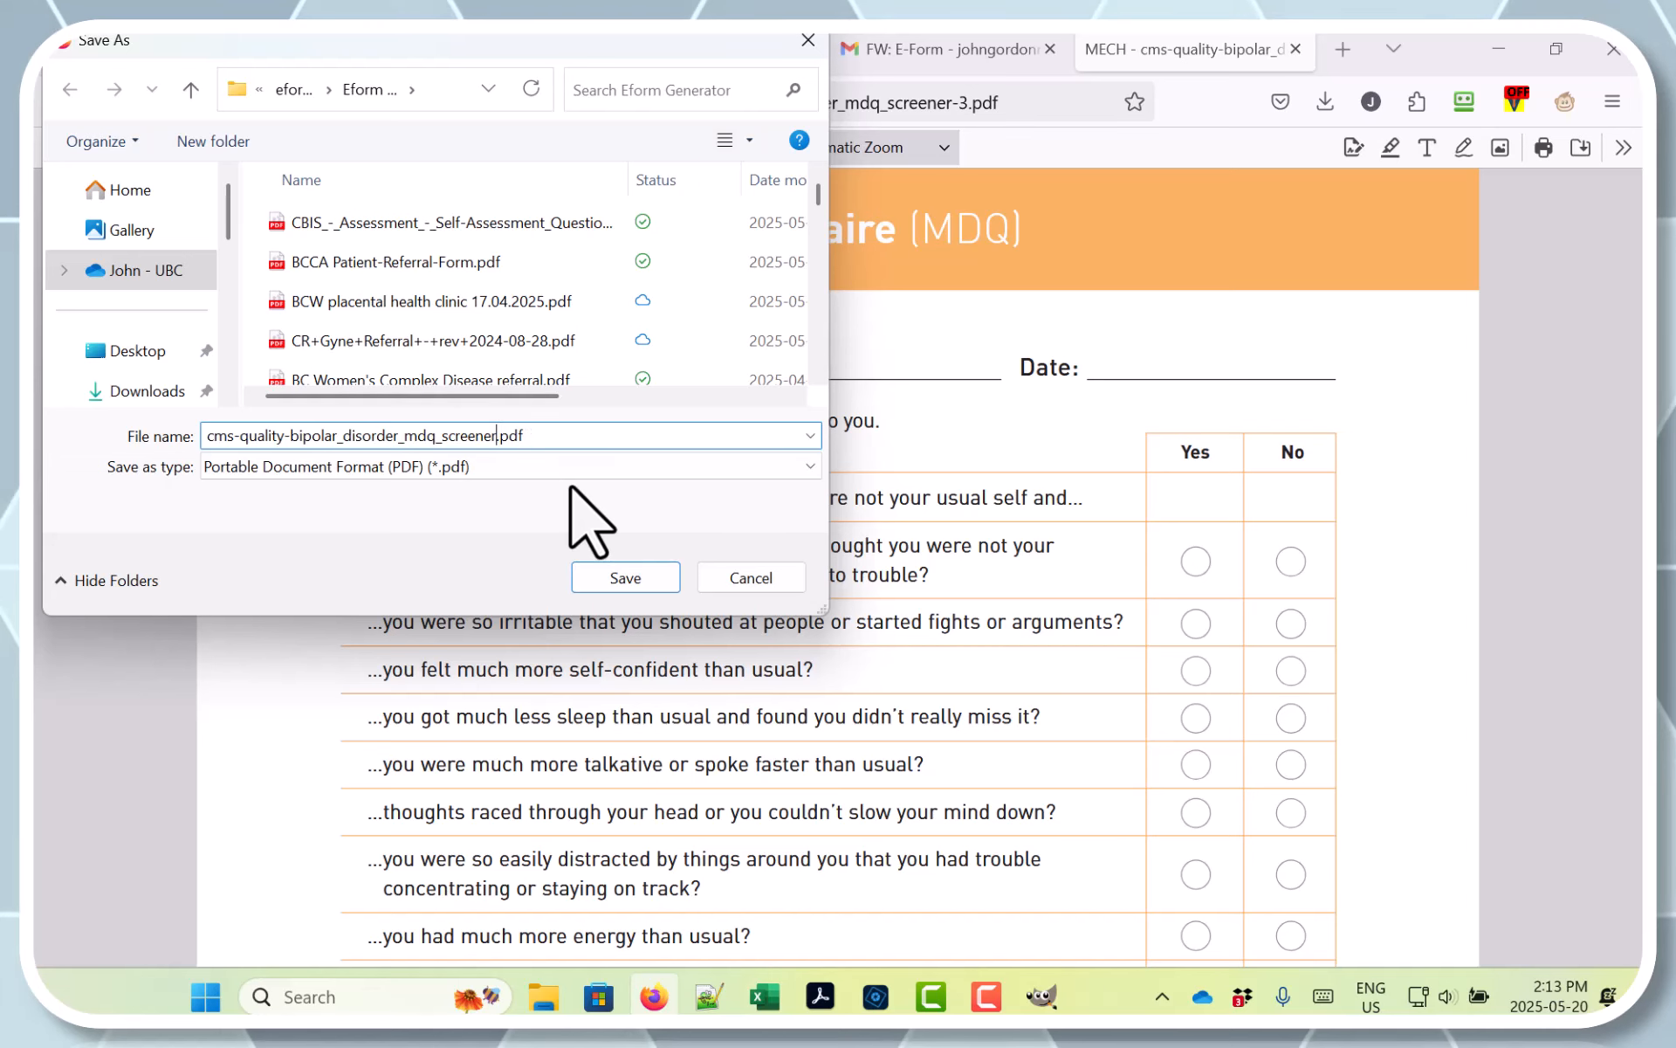
pyautogui.click(648, 581)
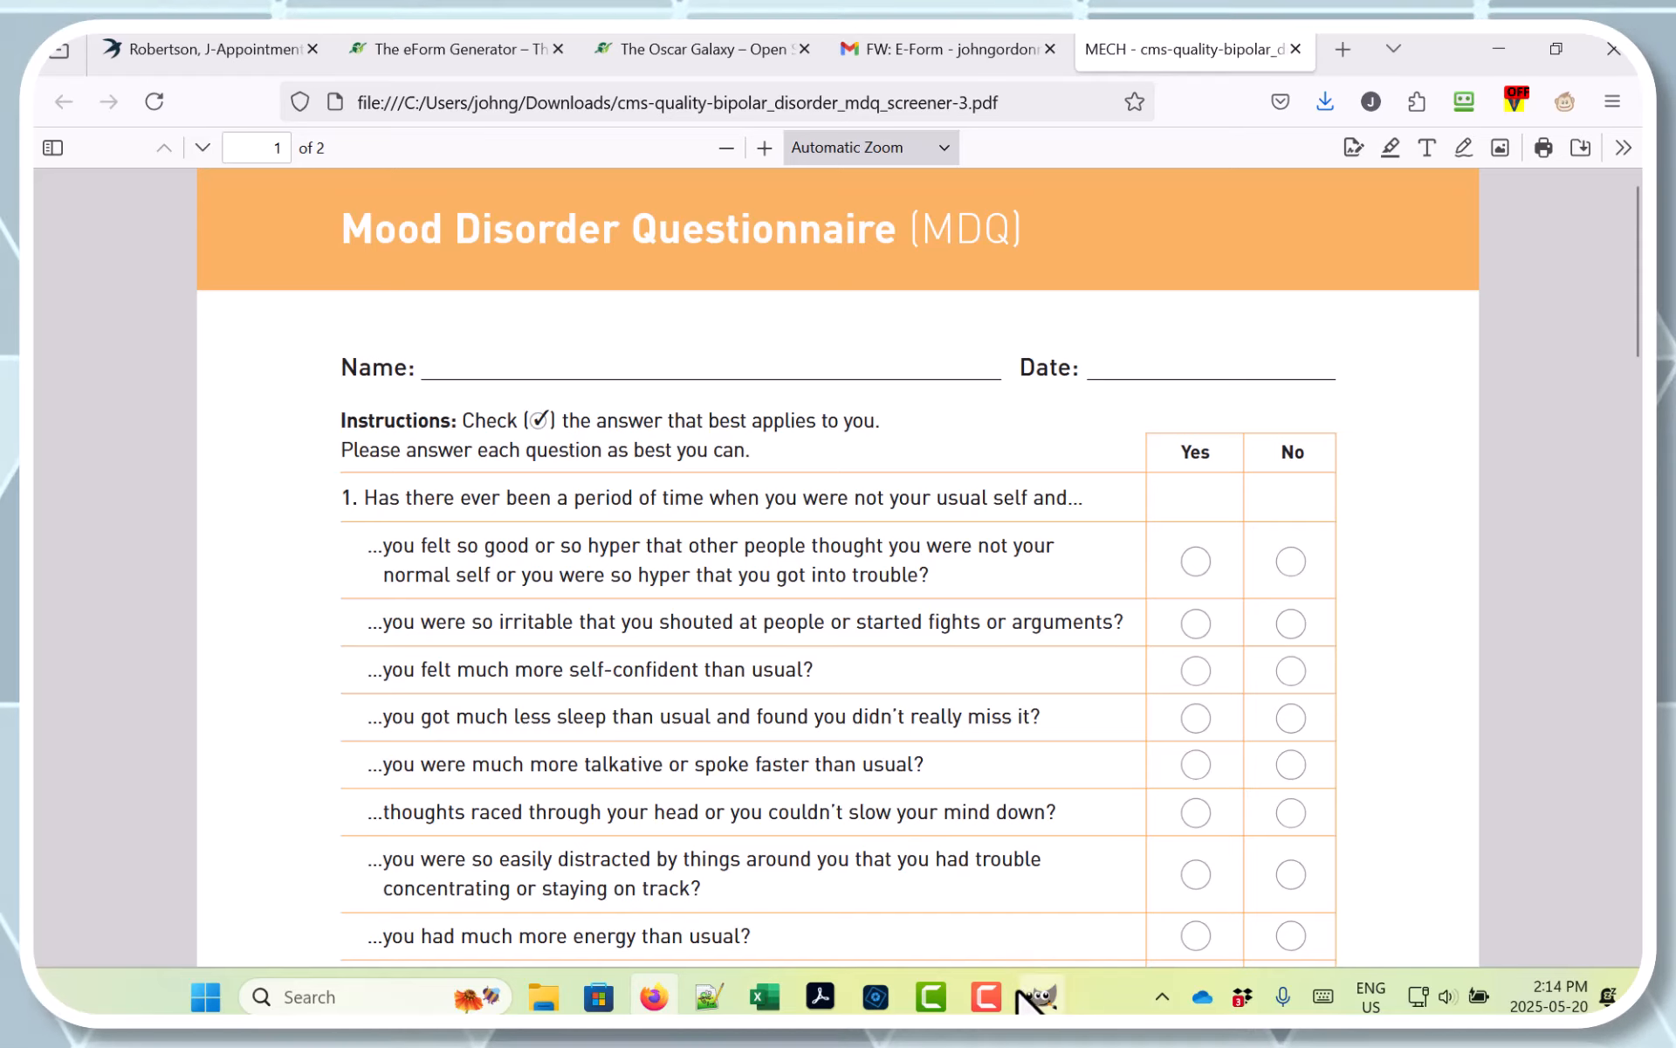
# Switch to GIMP and, for opening a file, browse to the eforms folder in OneDrive - UBC.
pyautogui.moveTo(1039, 1017)
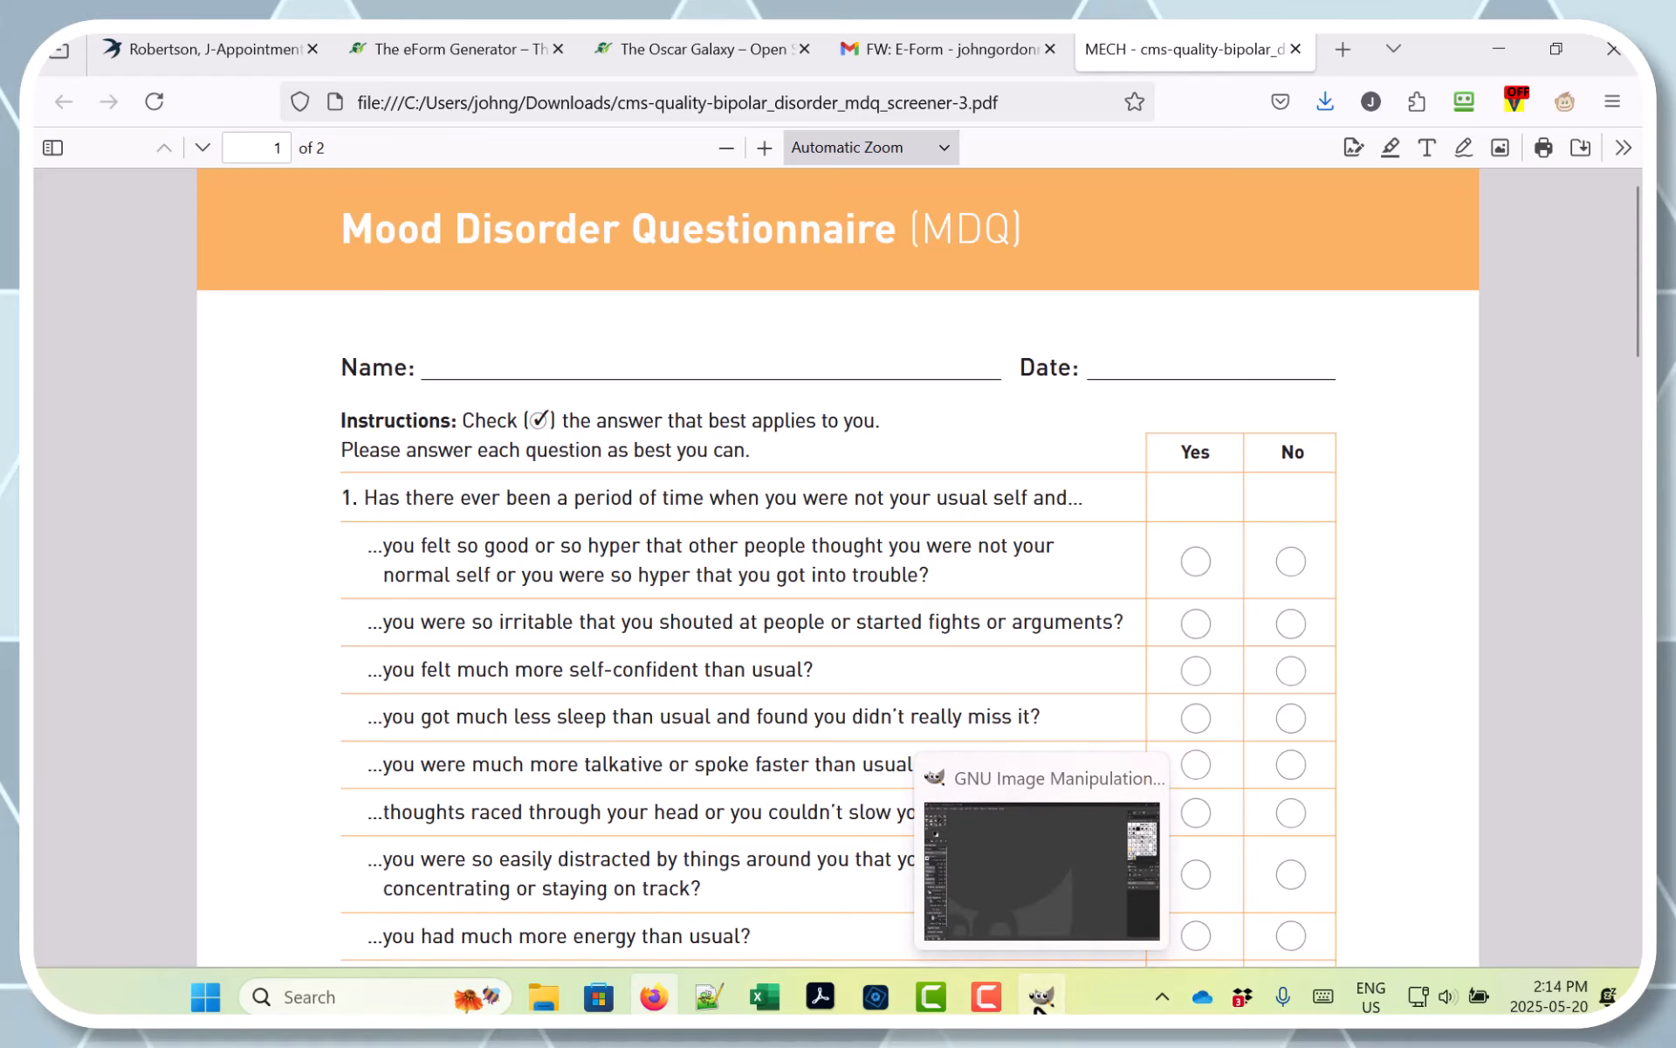
pyautogui.click(1039, 1017)
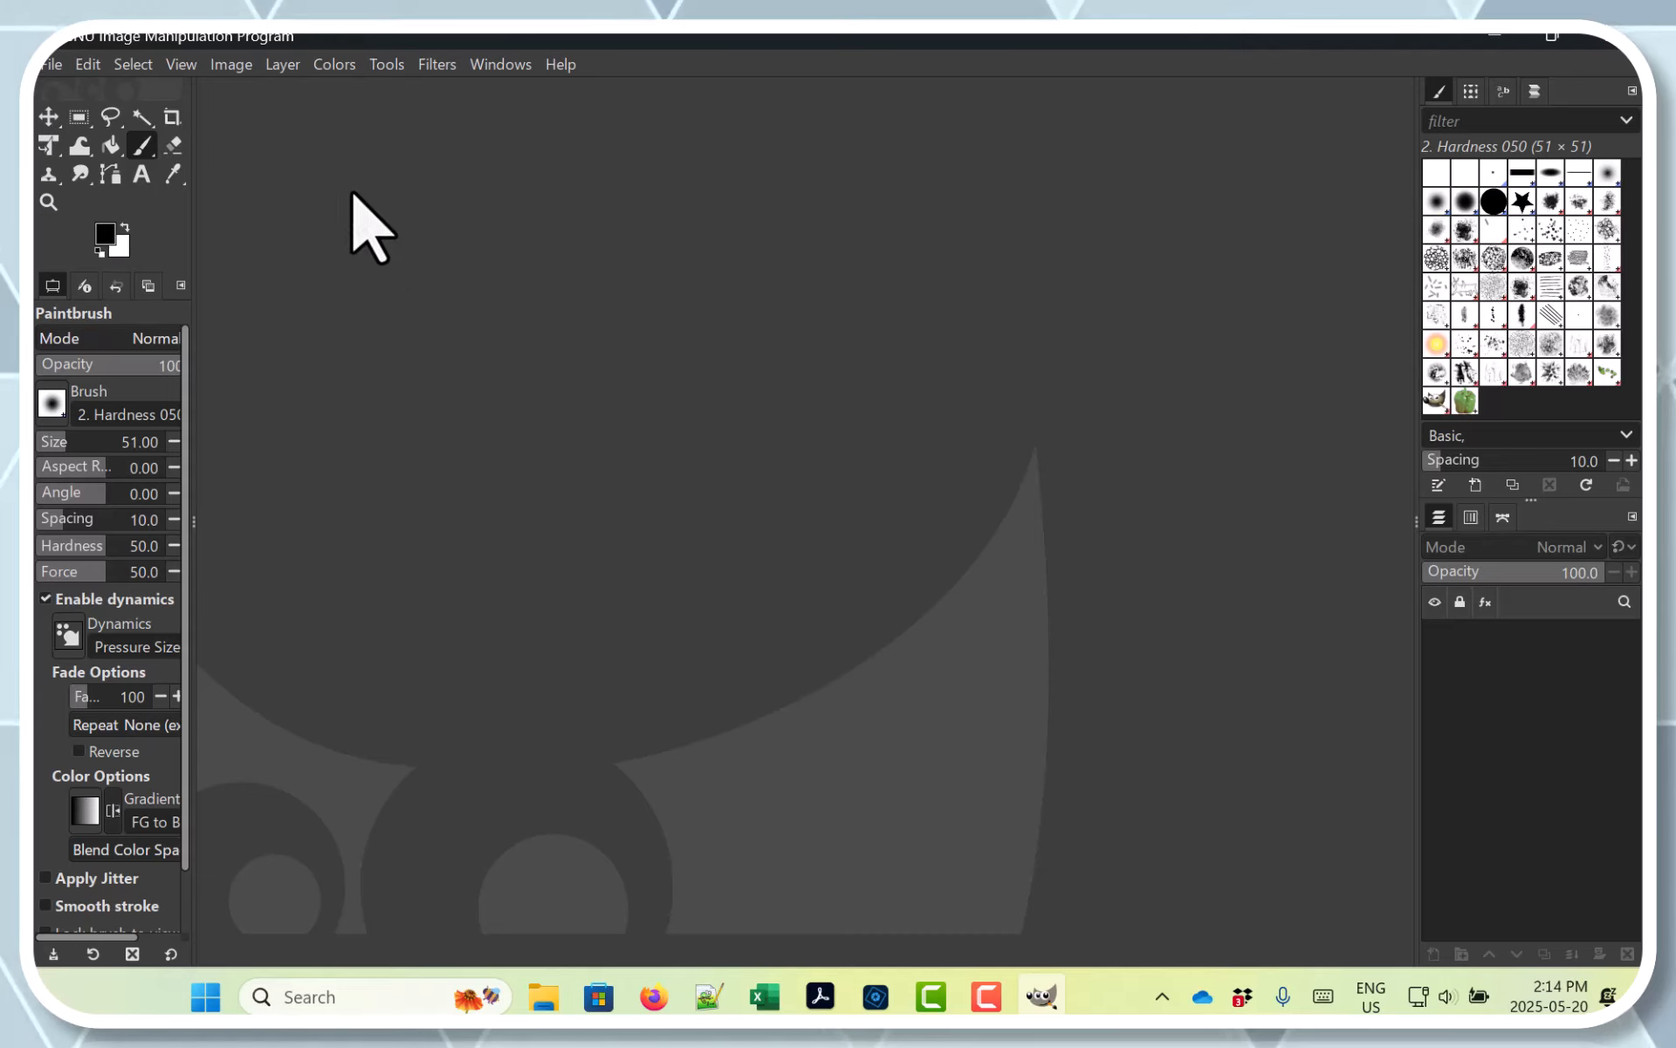
pyautogui.click(54, 68)
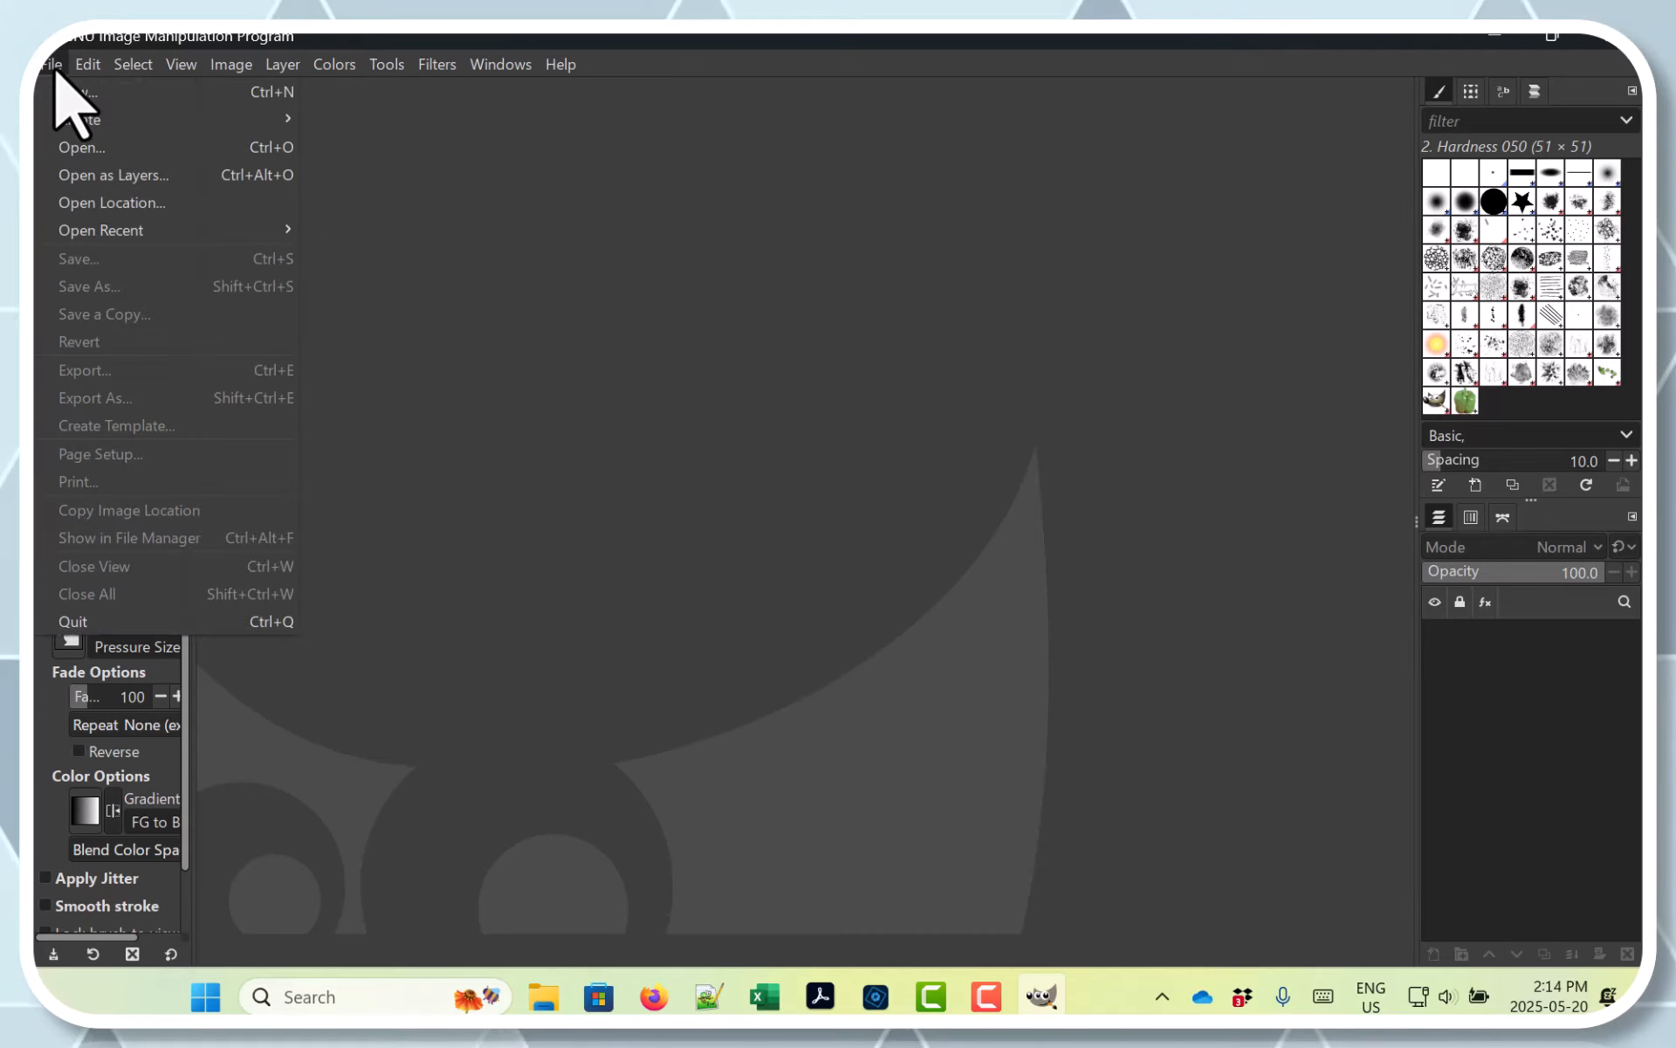
pyautogui.click(110, 147)
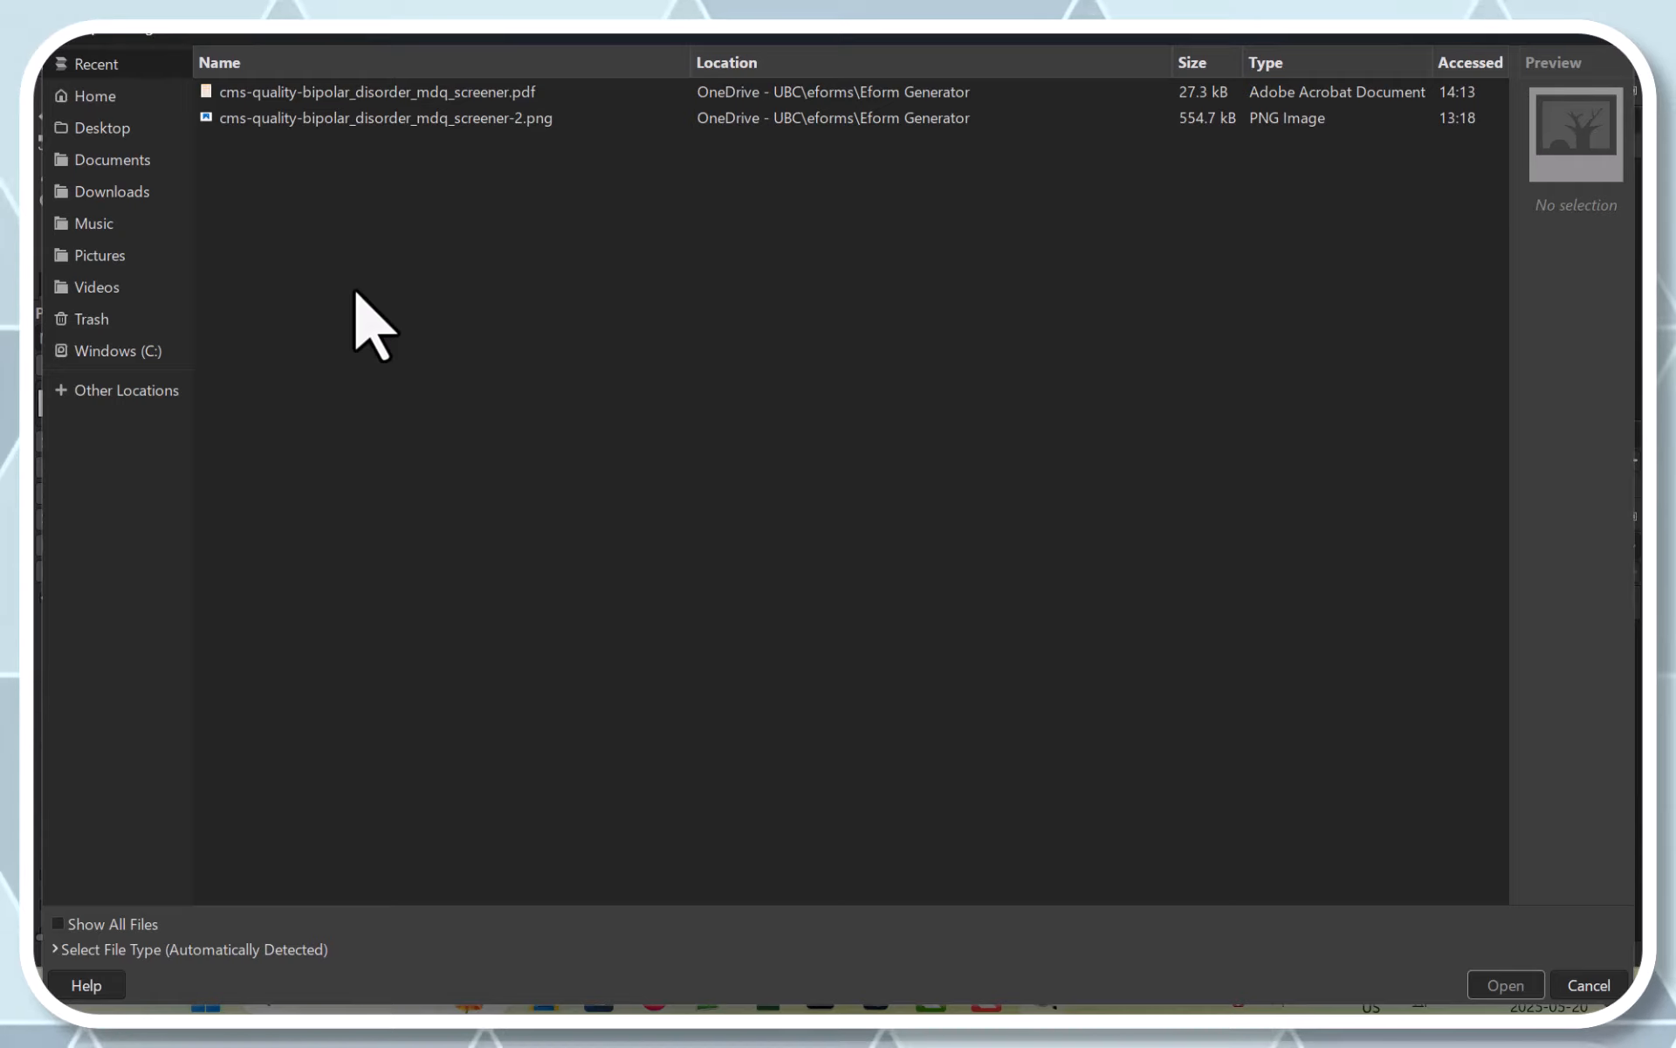
pyautogui.click(172, 172)
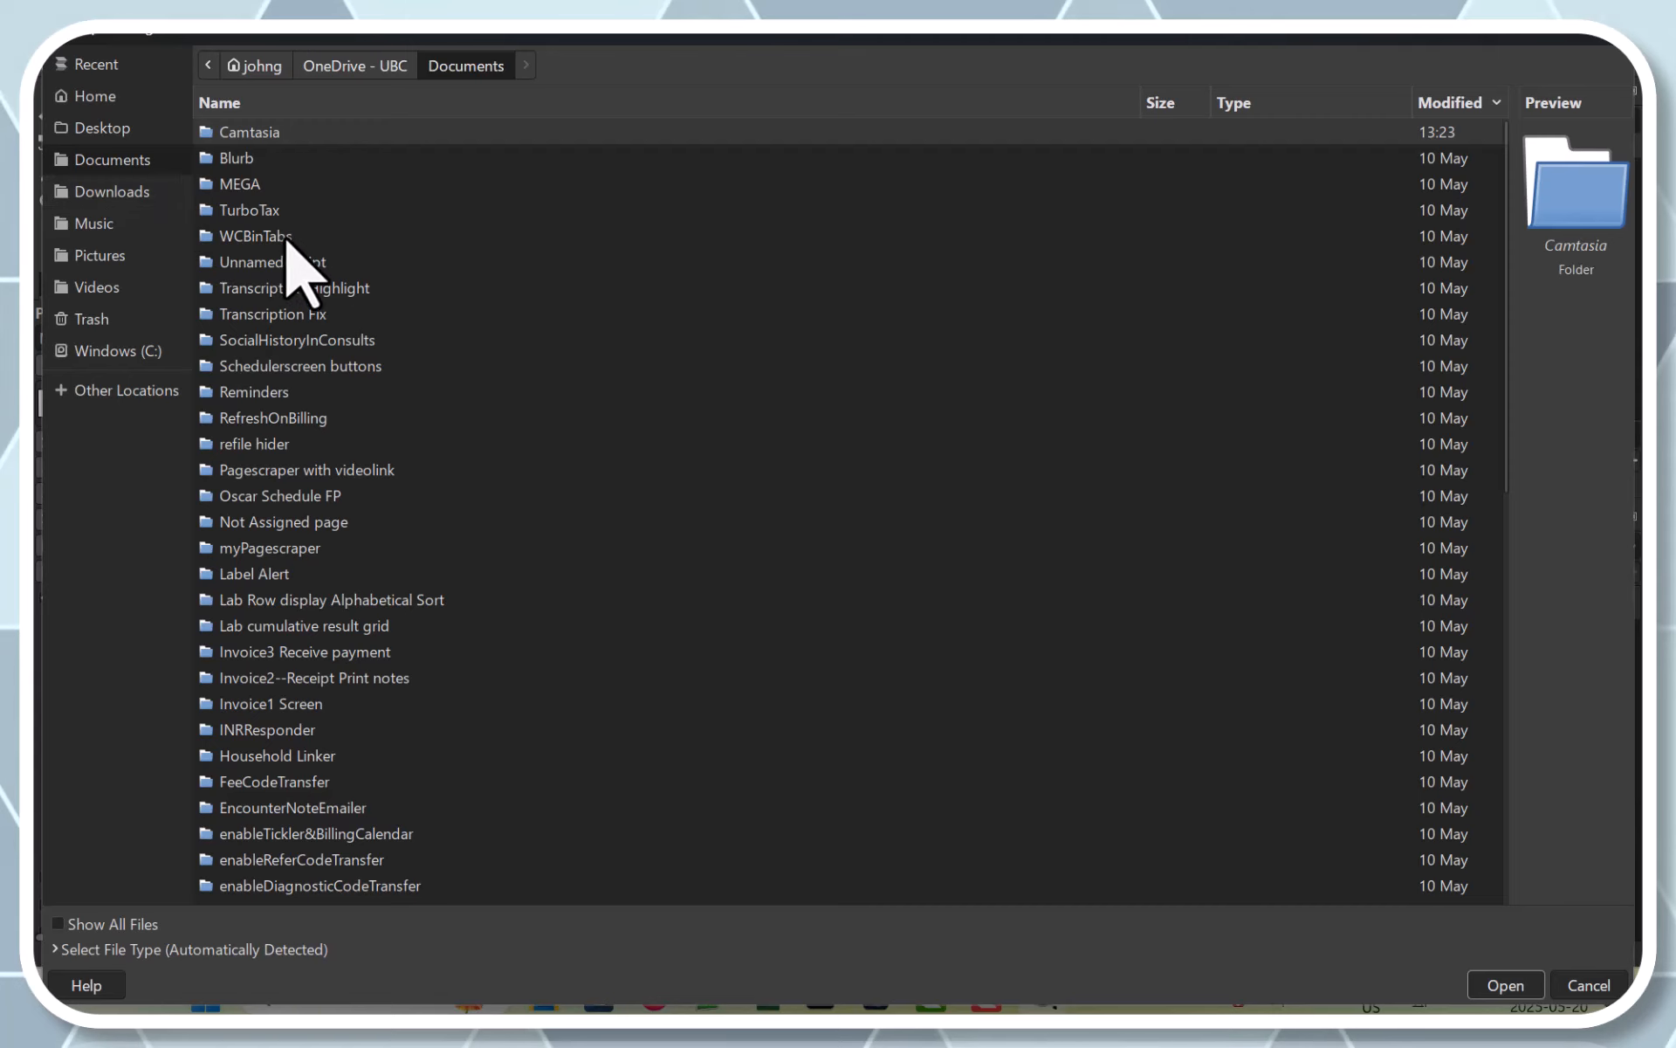
pyautogui.scroll(-3, 297, 258)
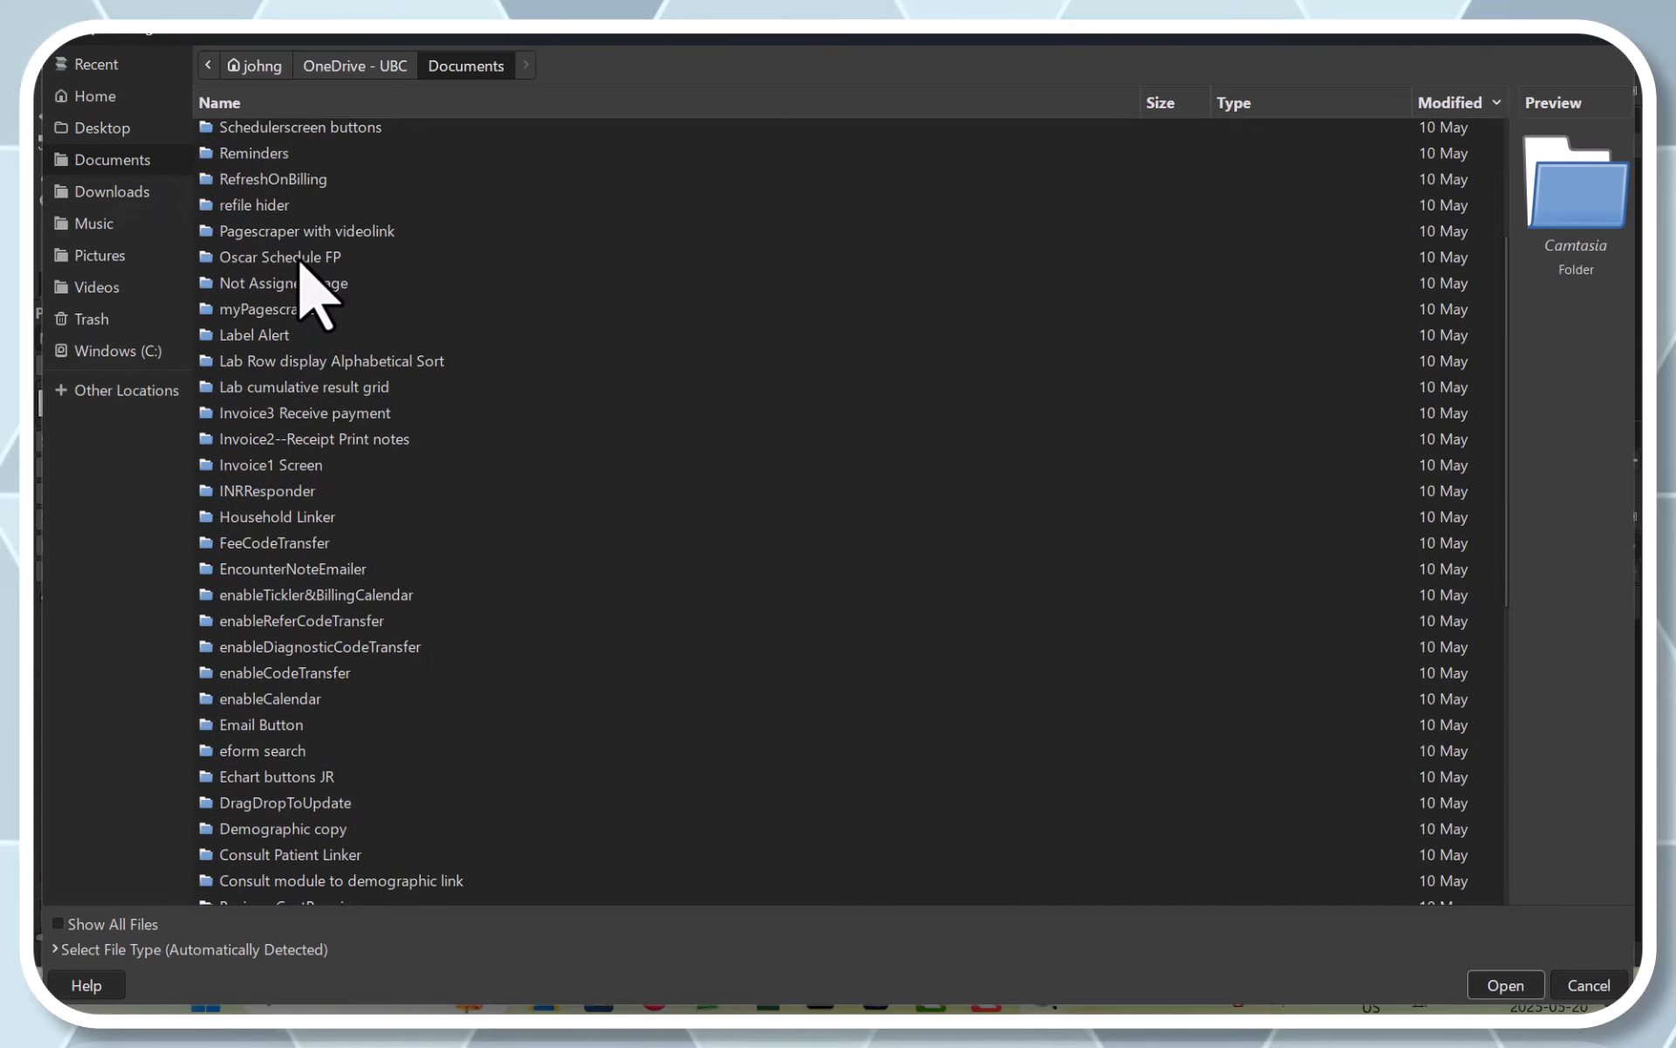
pyautogui.hotkey('alt', 'Up')
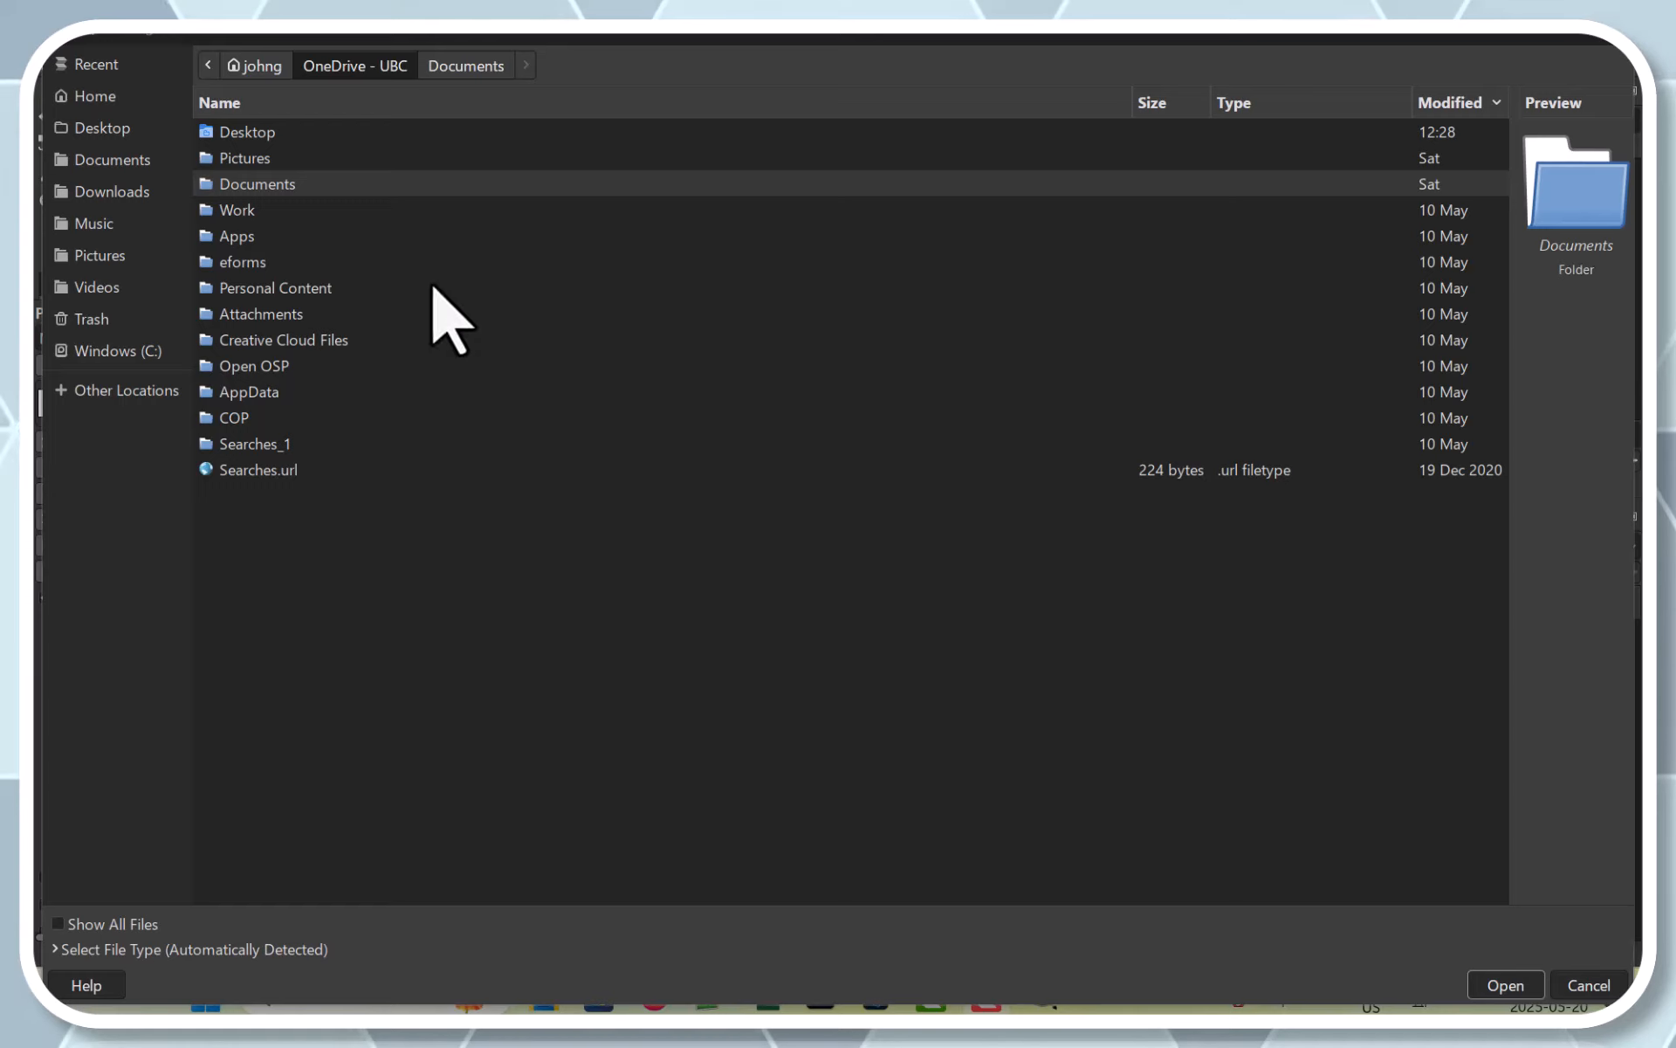
pyautogui.doubleClick(257, 267)
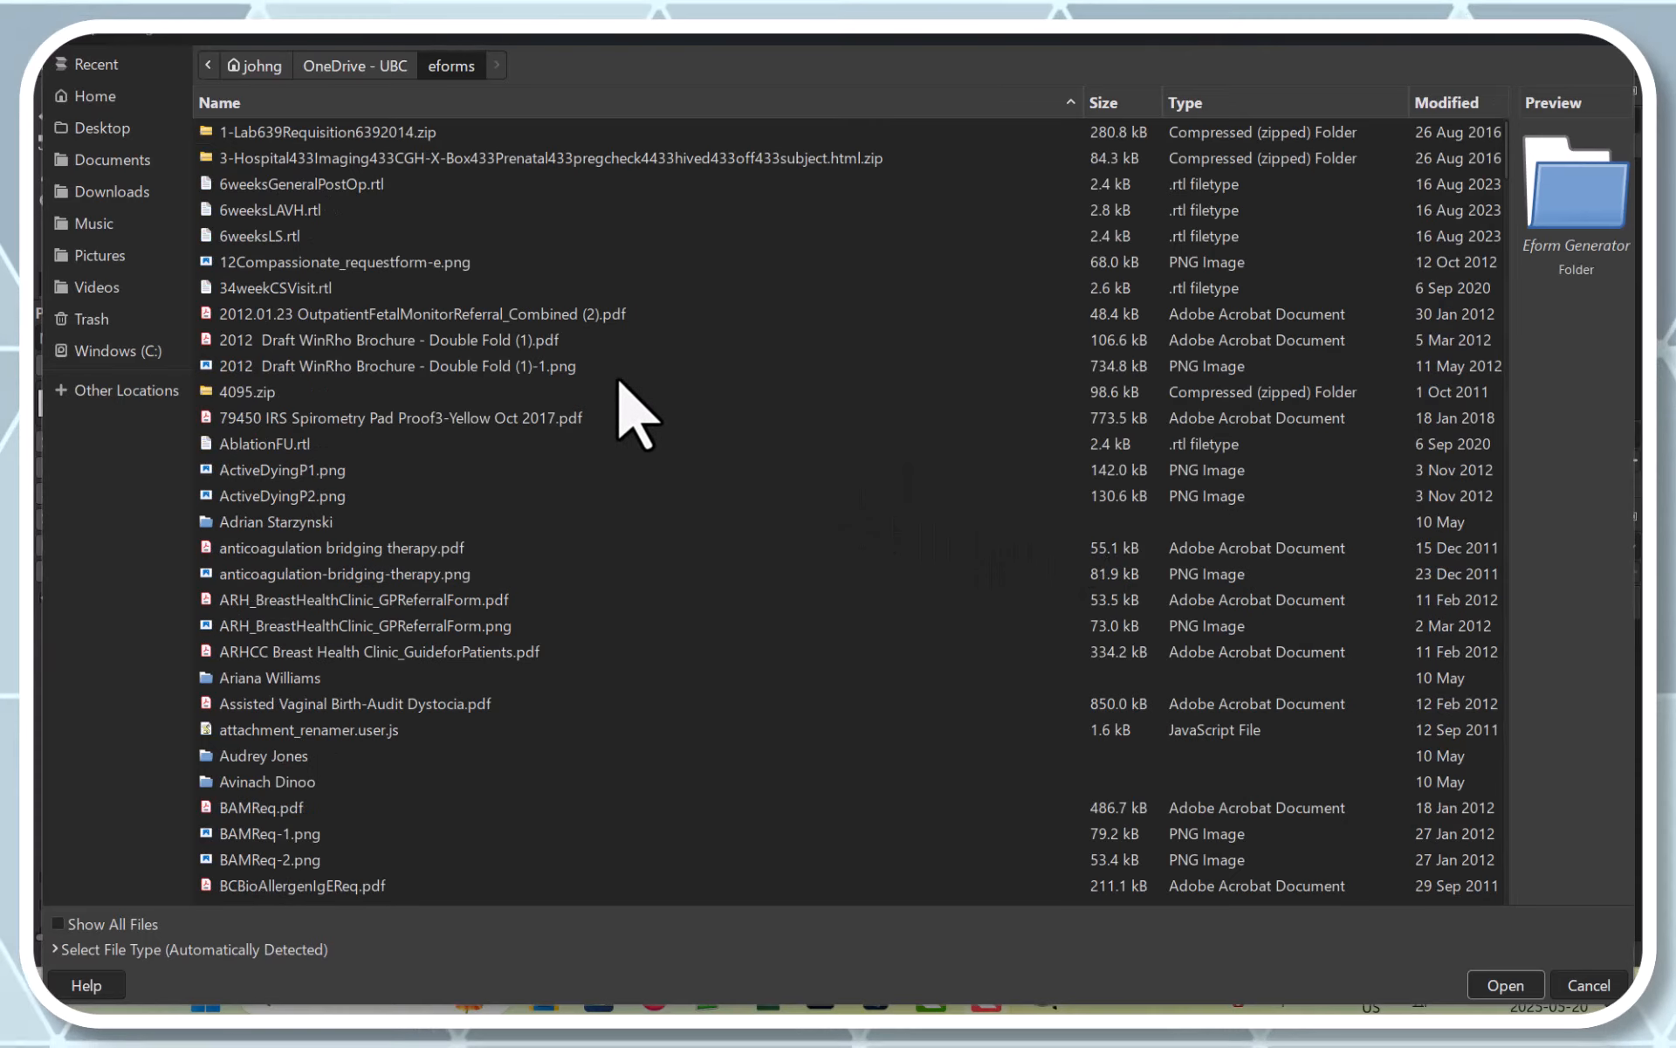
# Find the Eform Generator subfolder within eforms and open it.
pyautogui.scroll(-6, 497, 363)
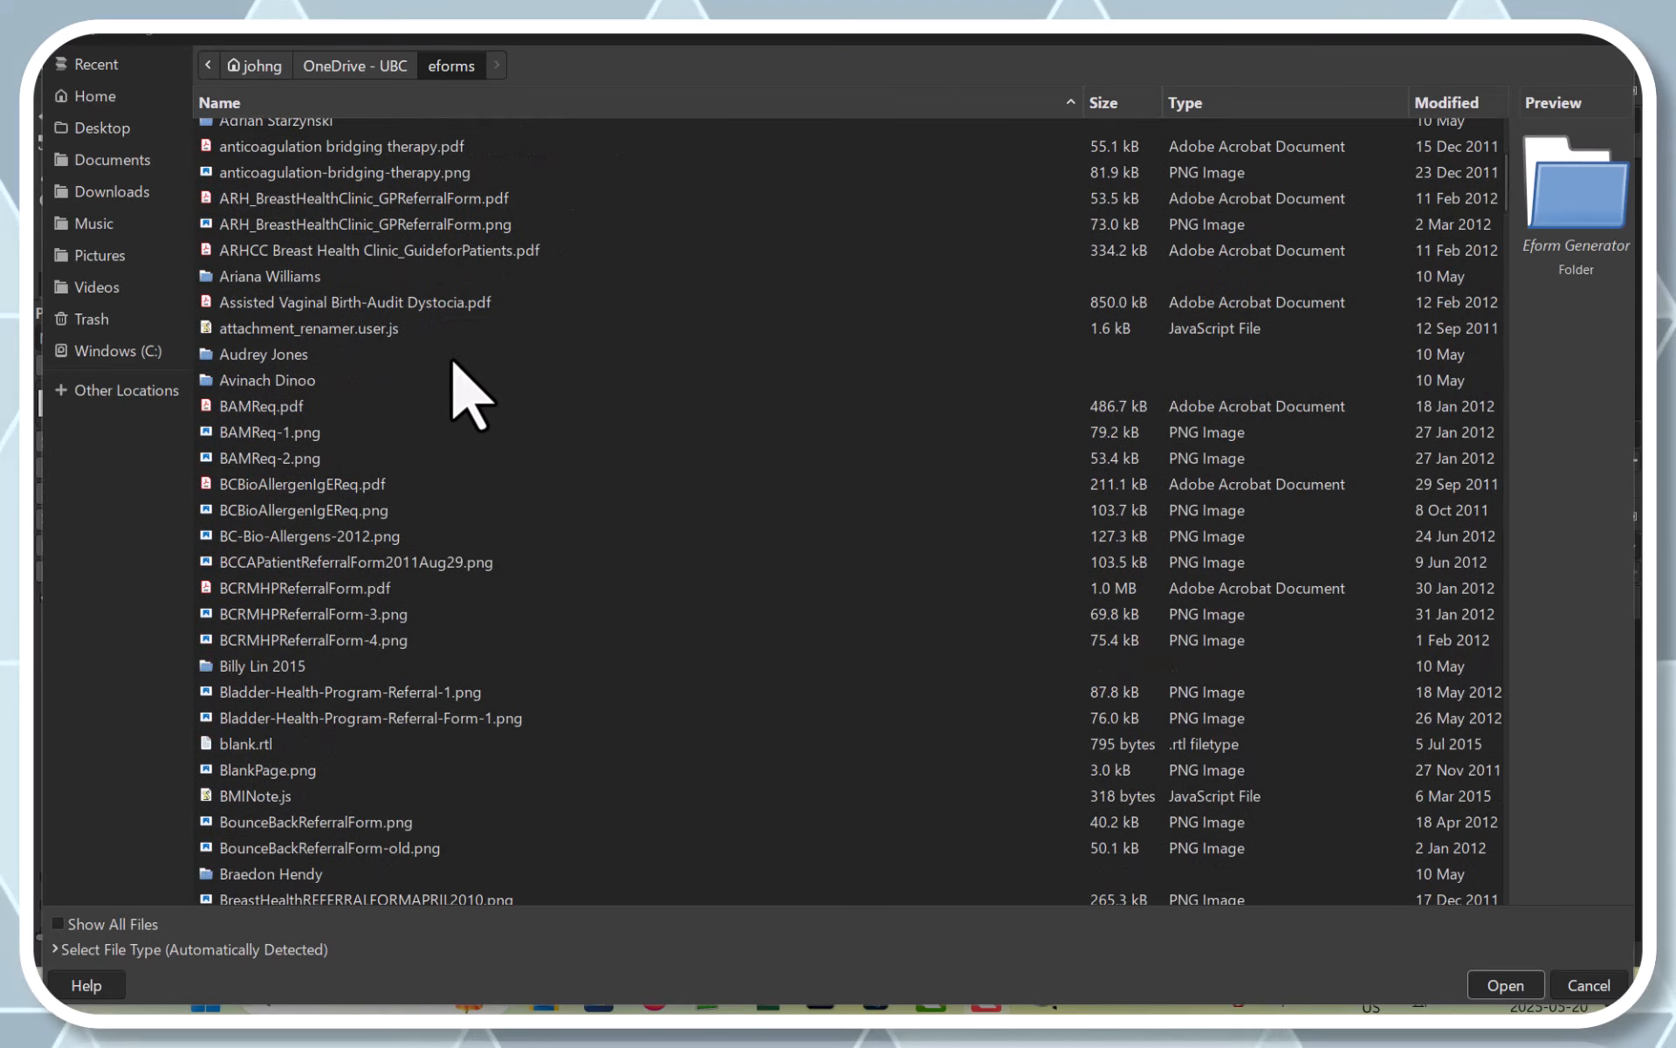
pyautogui.scroll(-7, 421, 359)
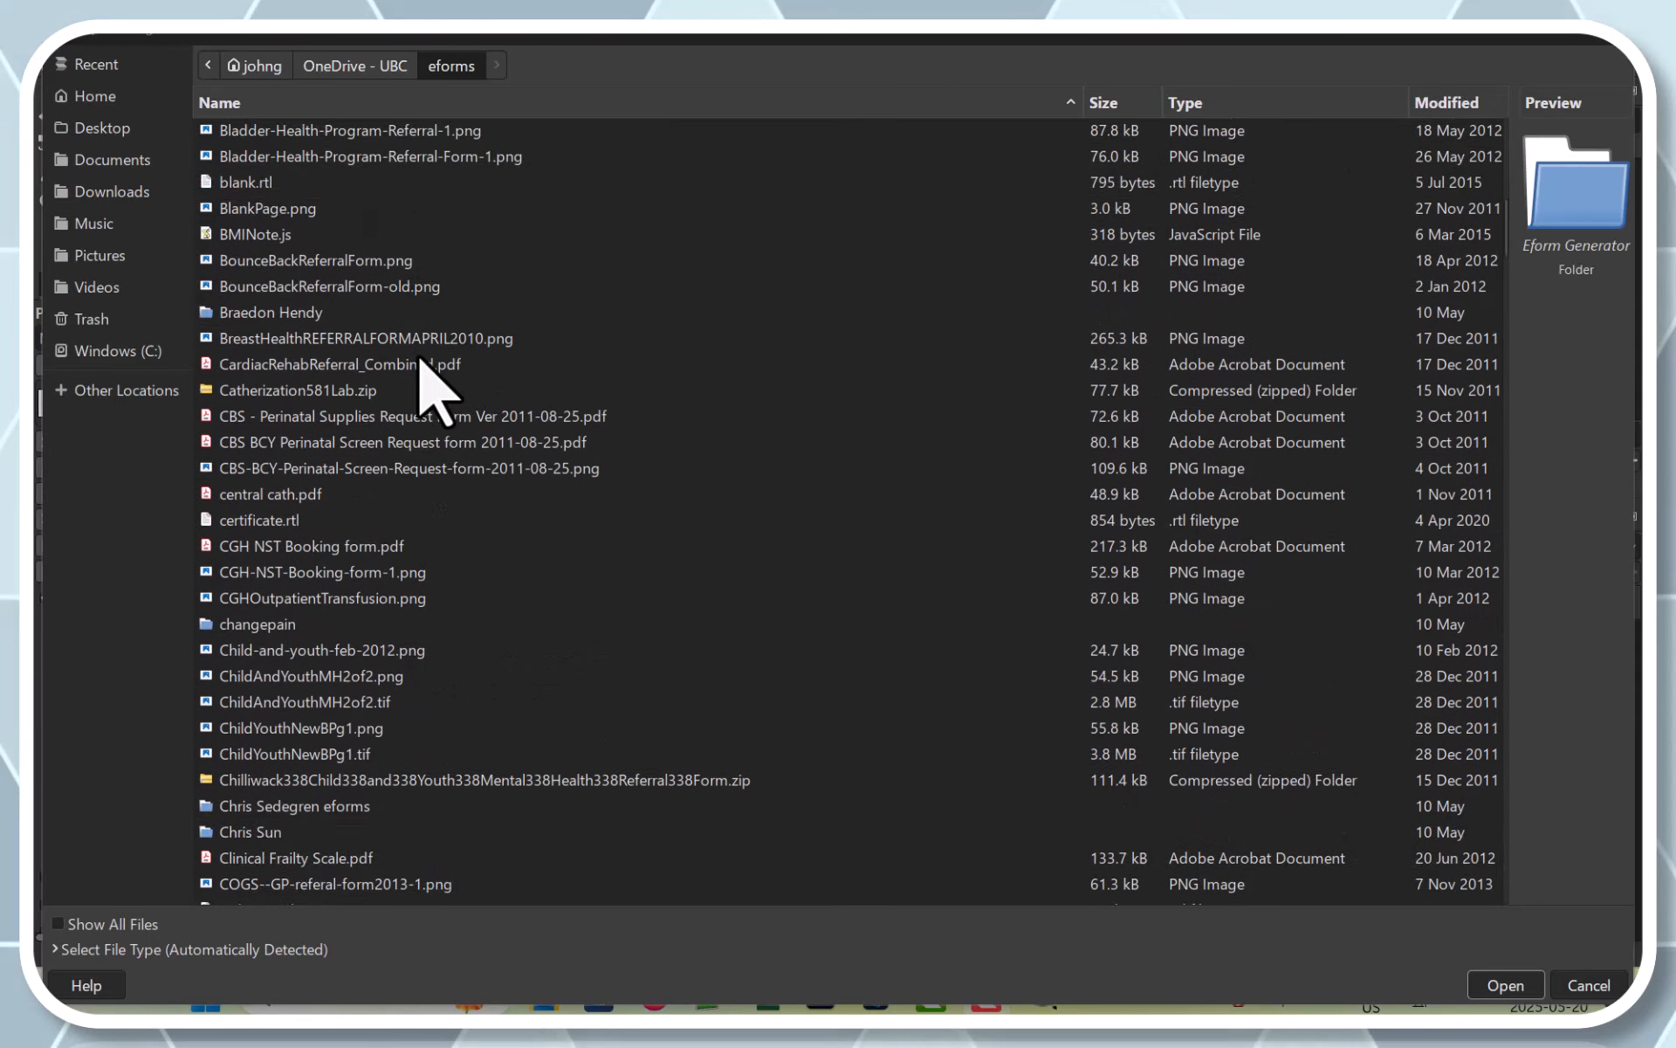
pyautogui.scroll(-12, 419, 359)
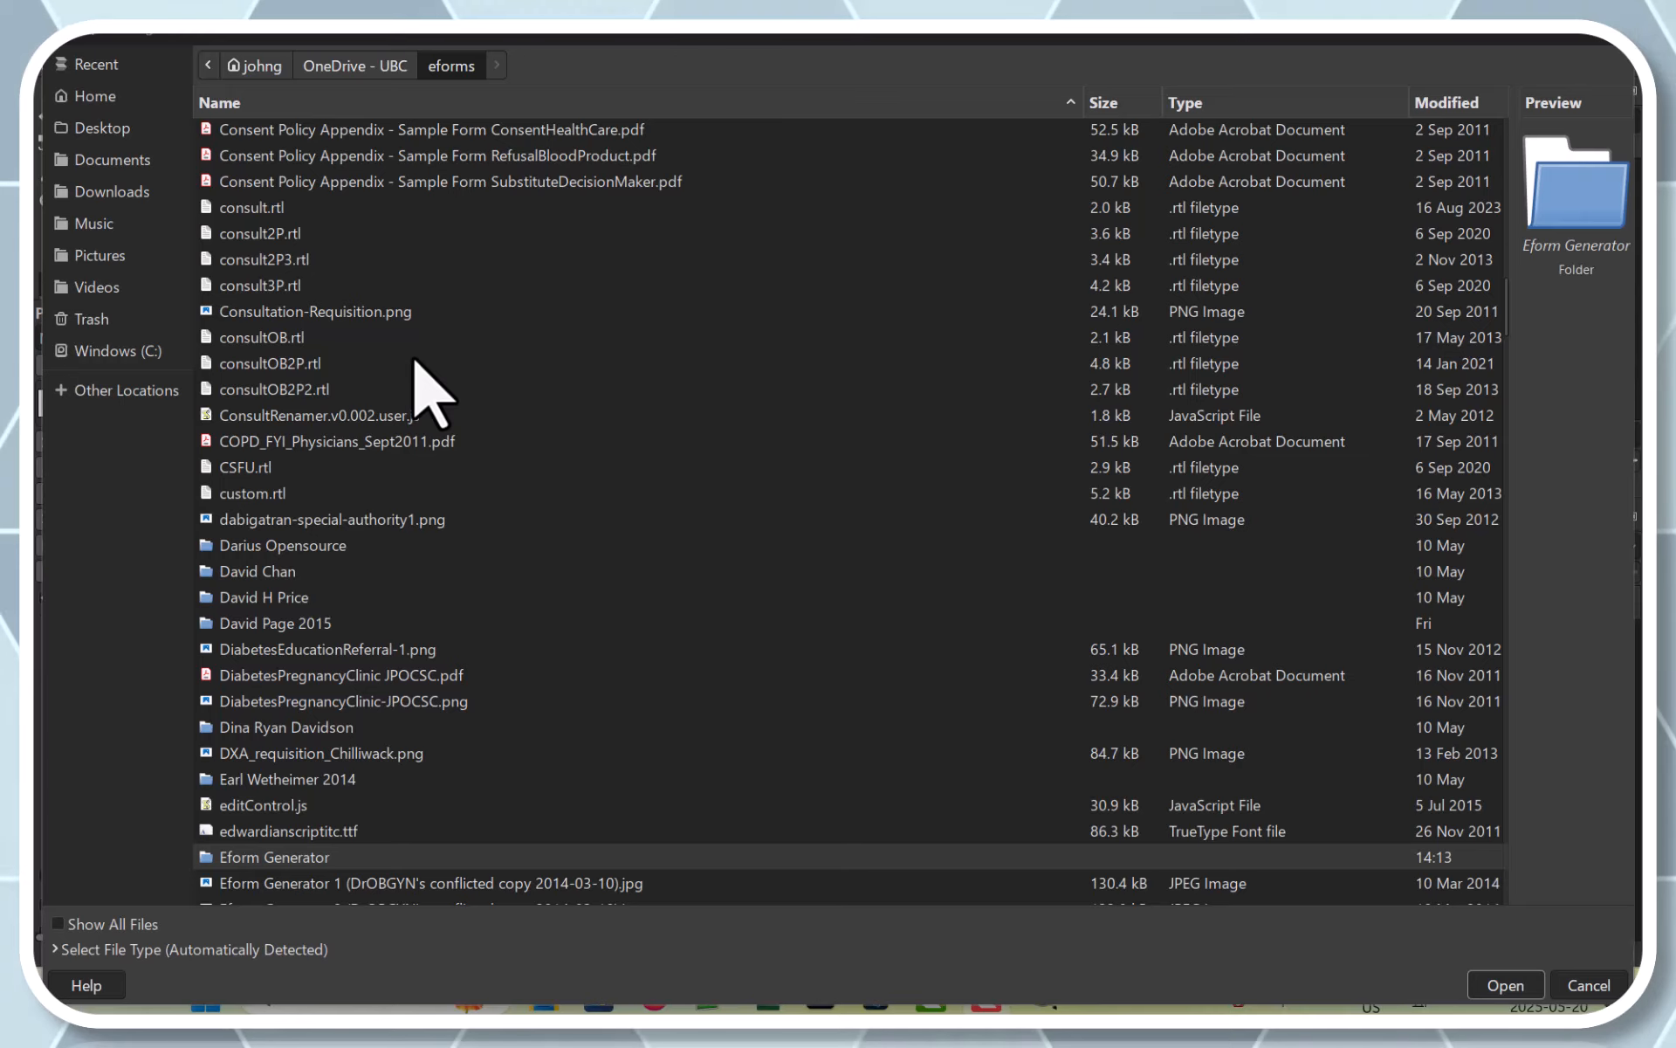
pyautogui.scroll(-2, 415, 359)
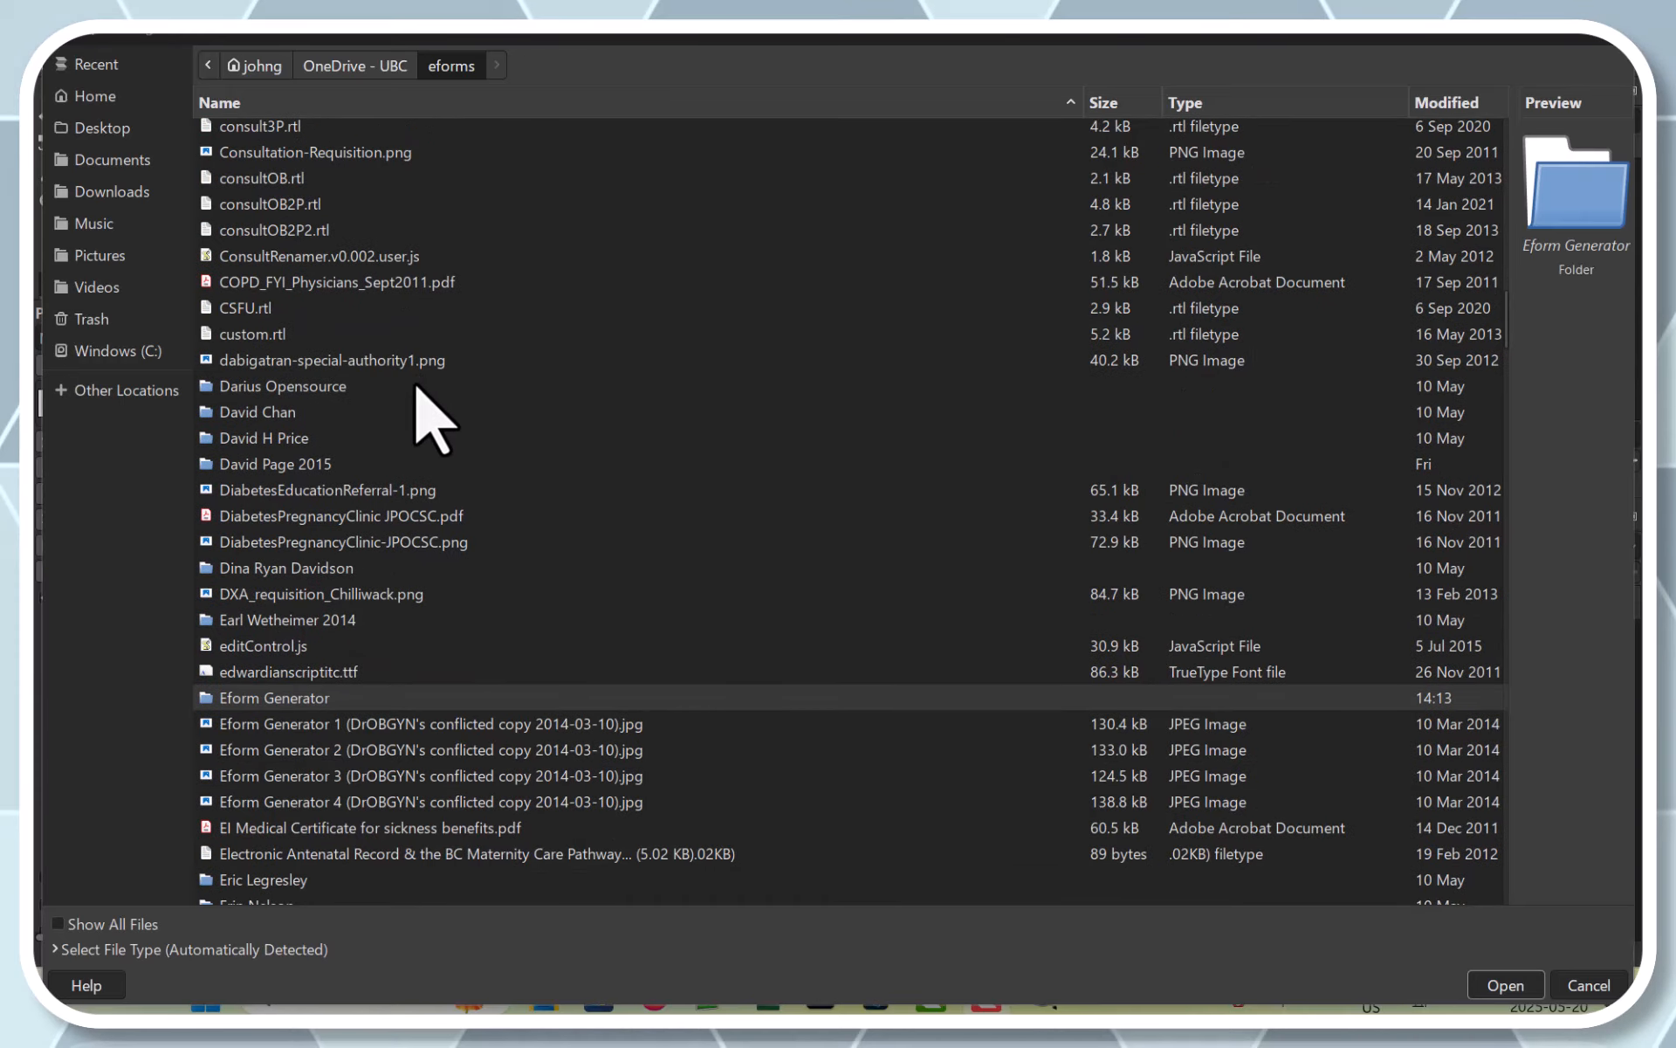
pyautogui.doubleClick(347, 697)
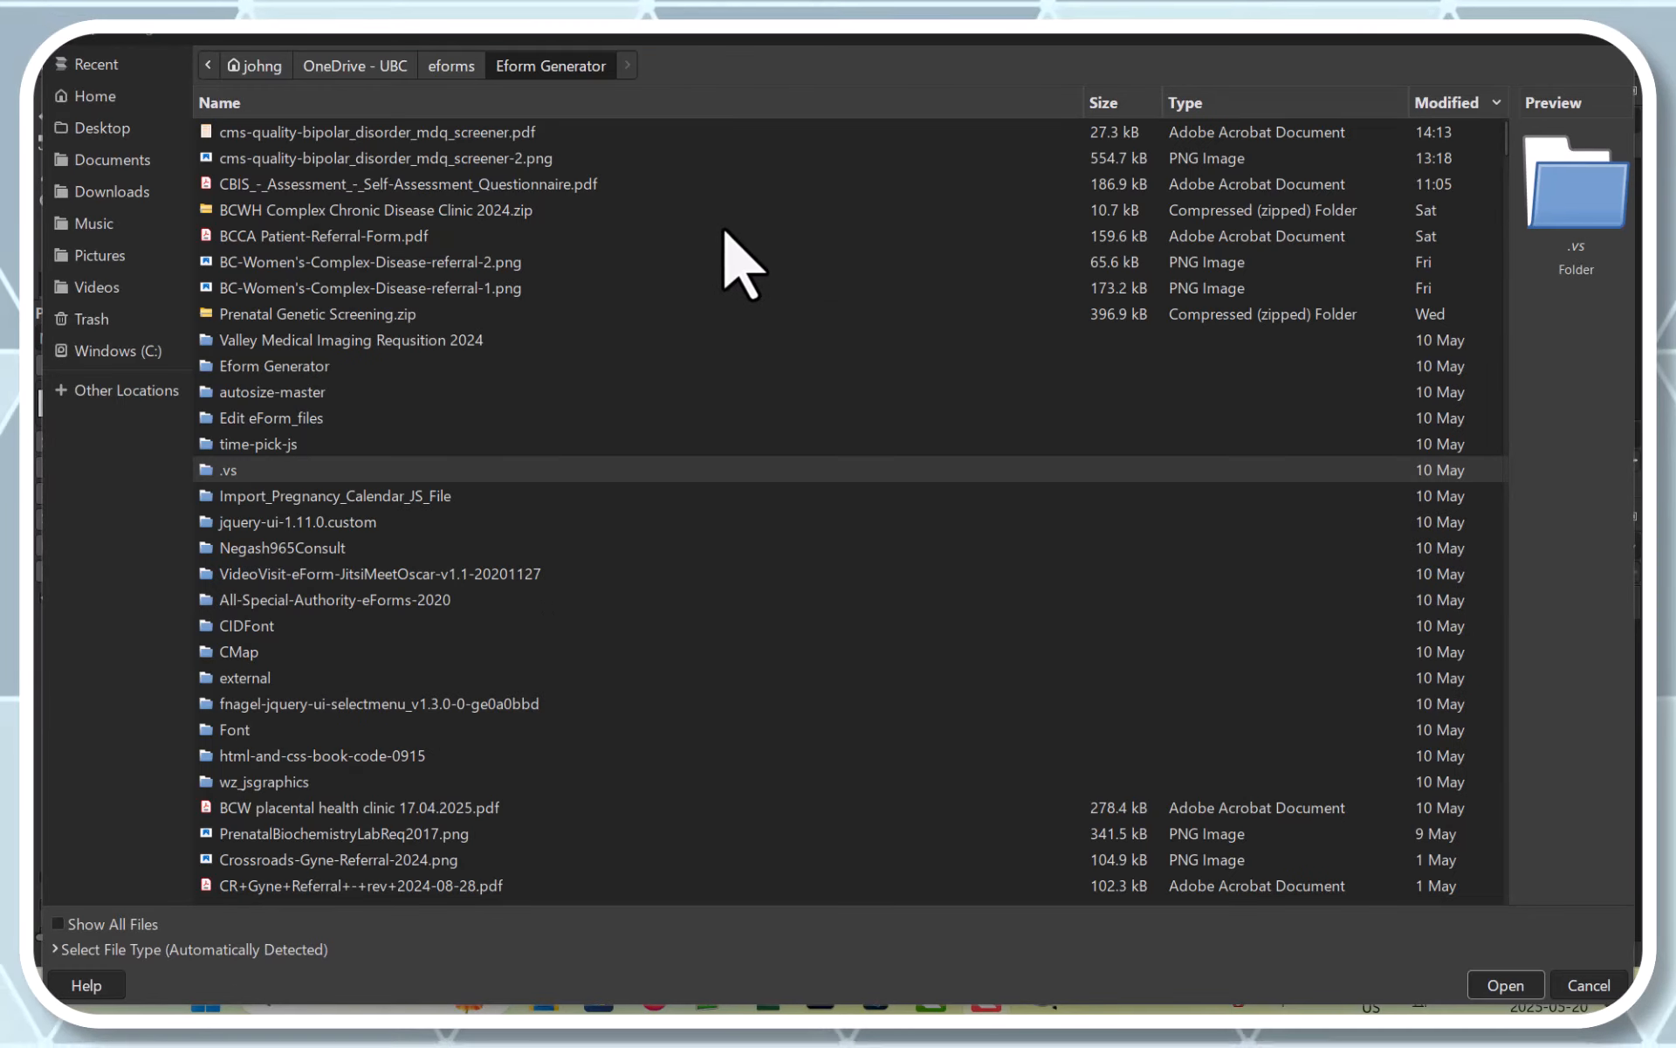
# Import only page 1 of cms-quality-bipolar_disorder_mdq_screener.pdf, keeping 2550 × 3300 pixels at 300 pixels/in.
pyautogui.click(501, 139)
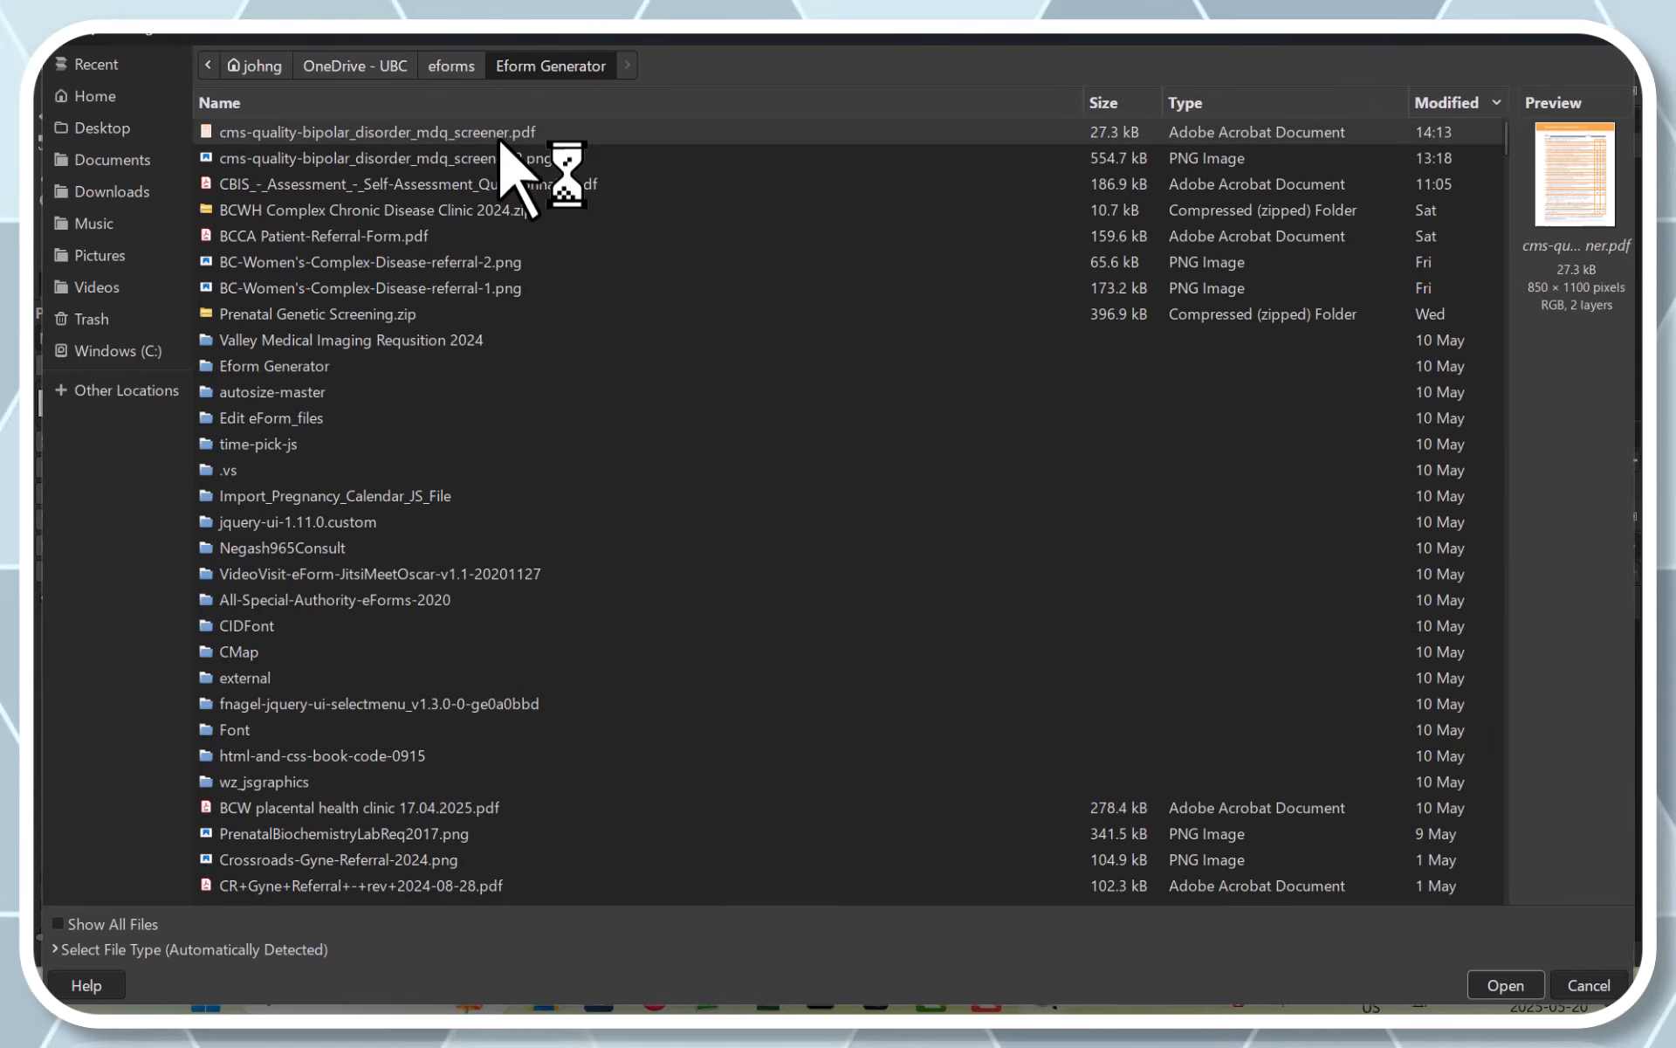
pyautogui.doubleClick(501, 132)
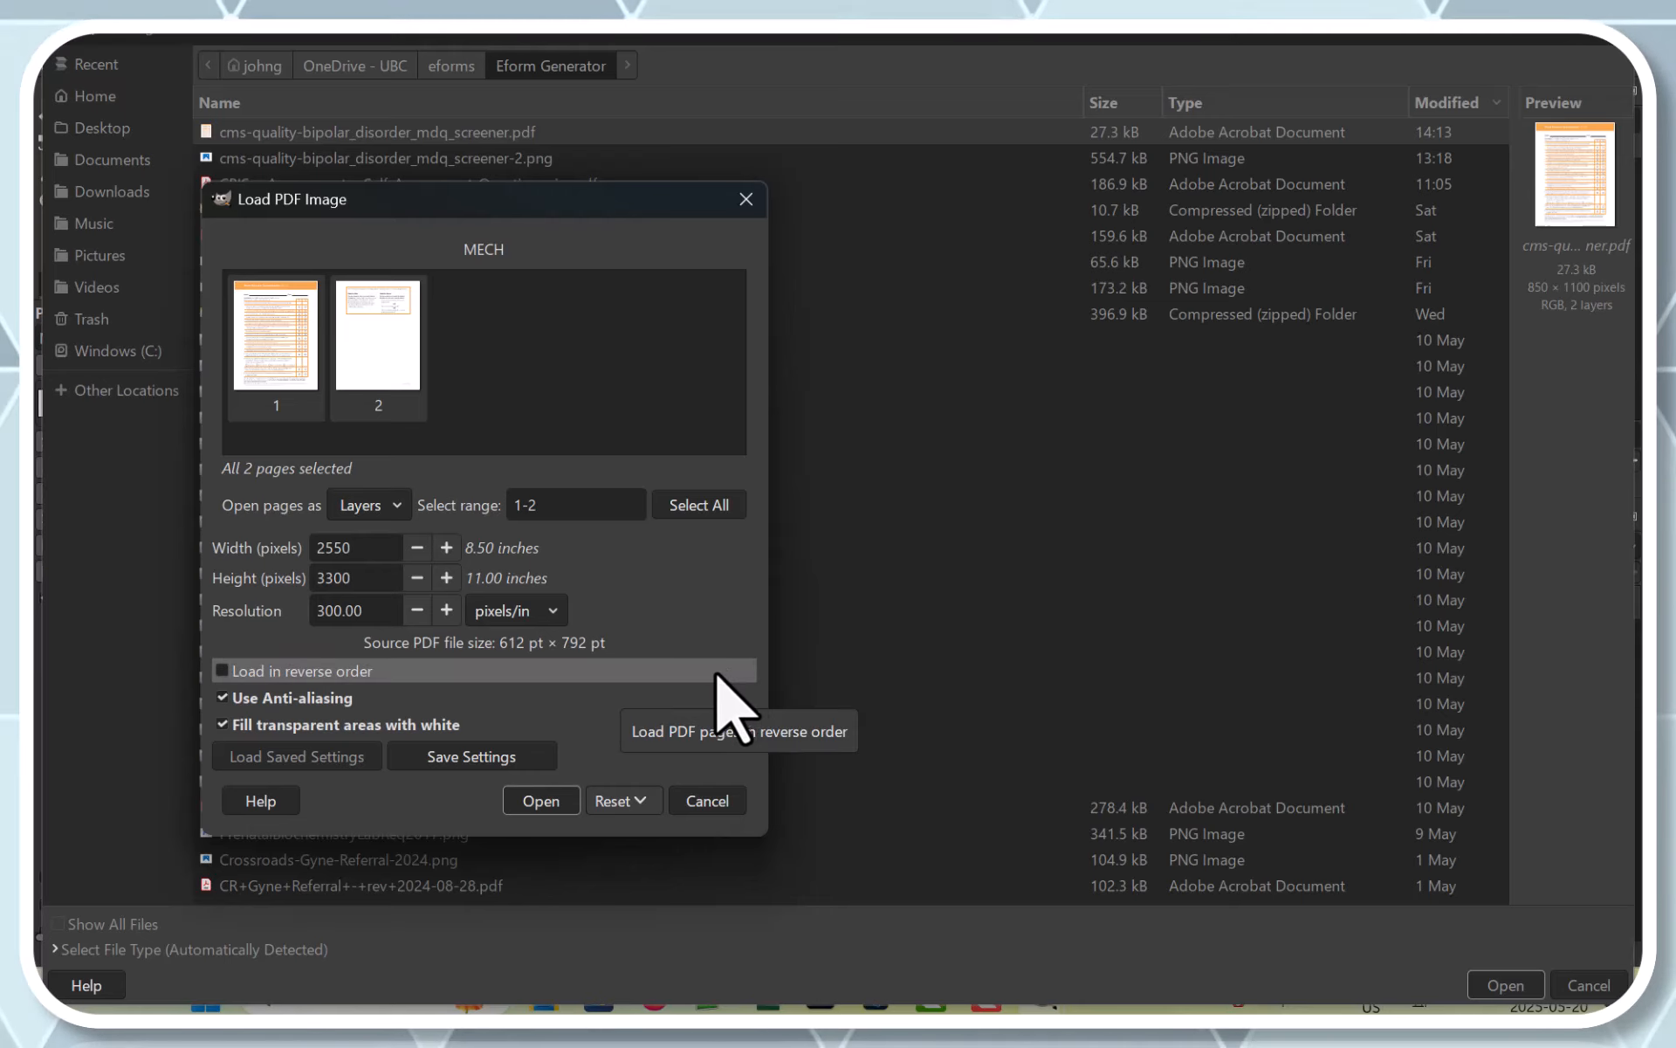
pyautogui.click(283, 320)
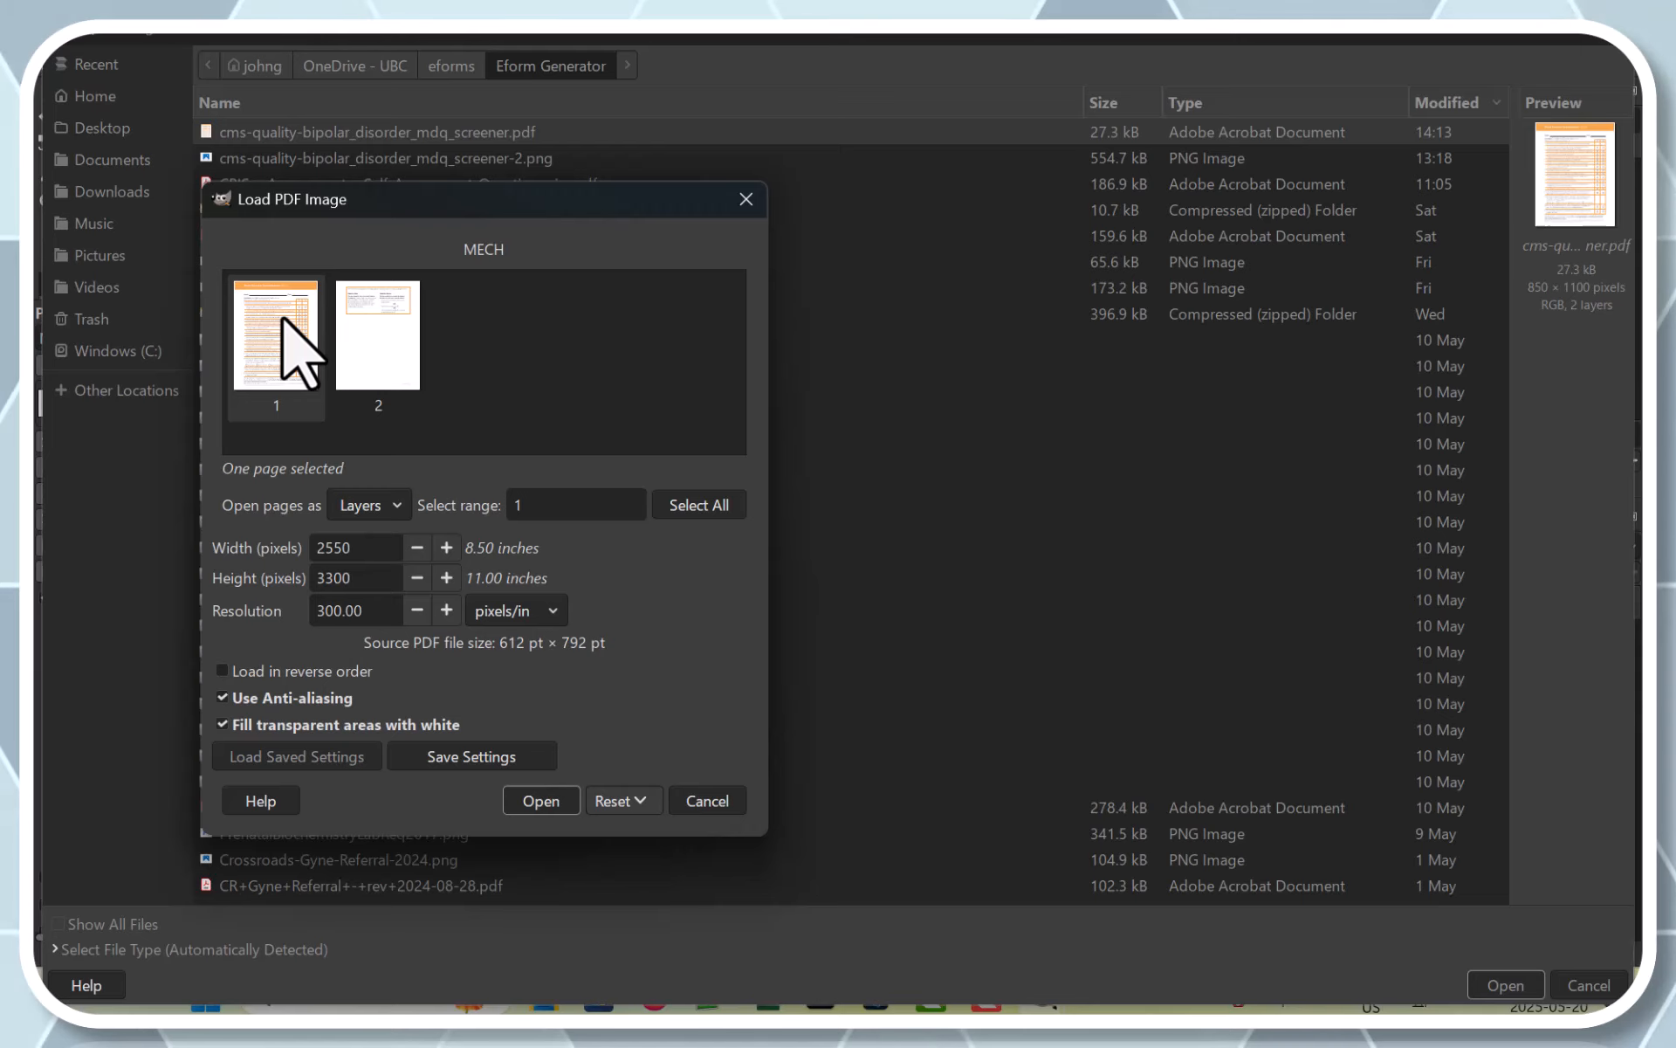
pyautogui.click(540, 801)
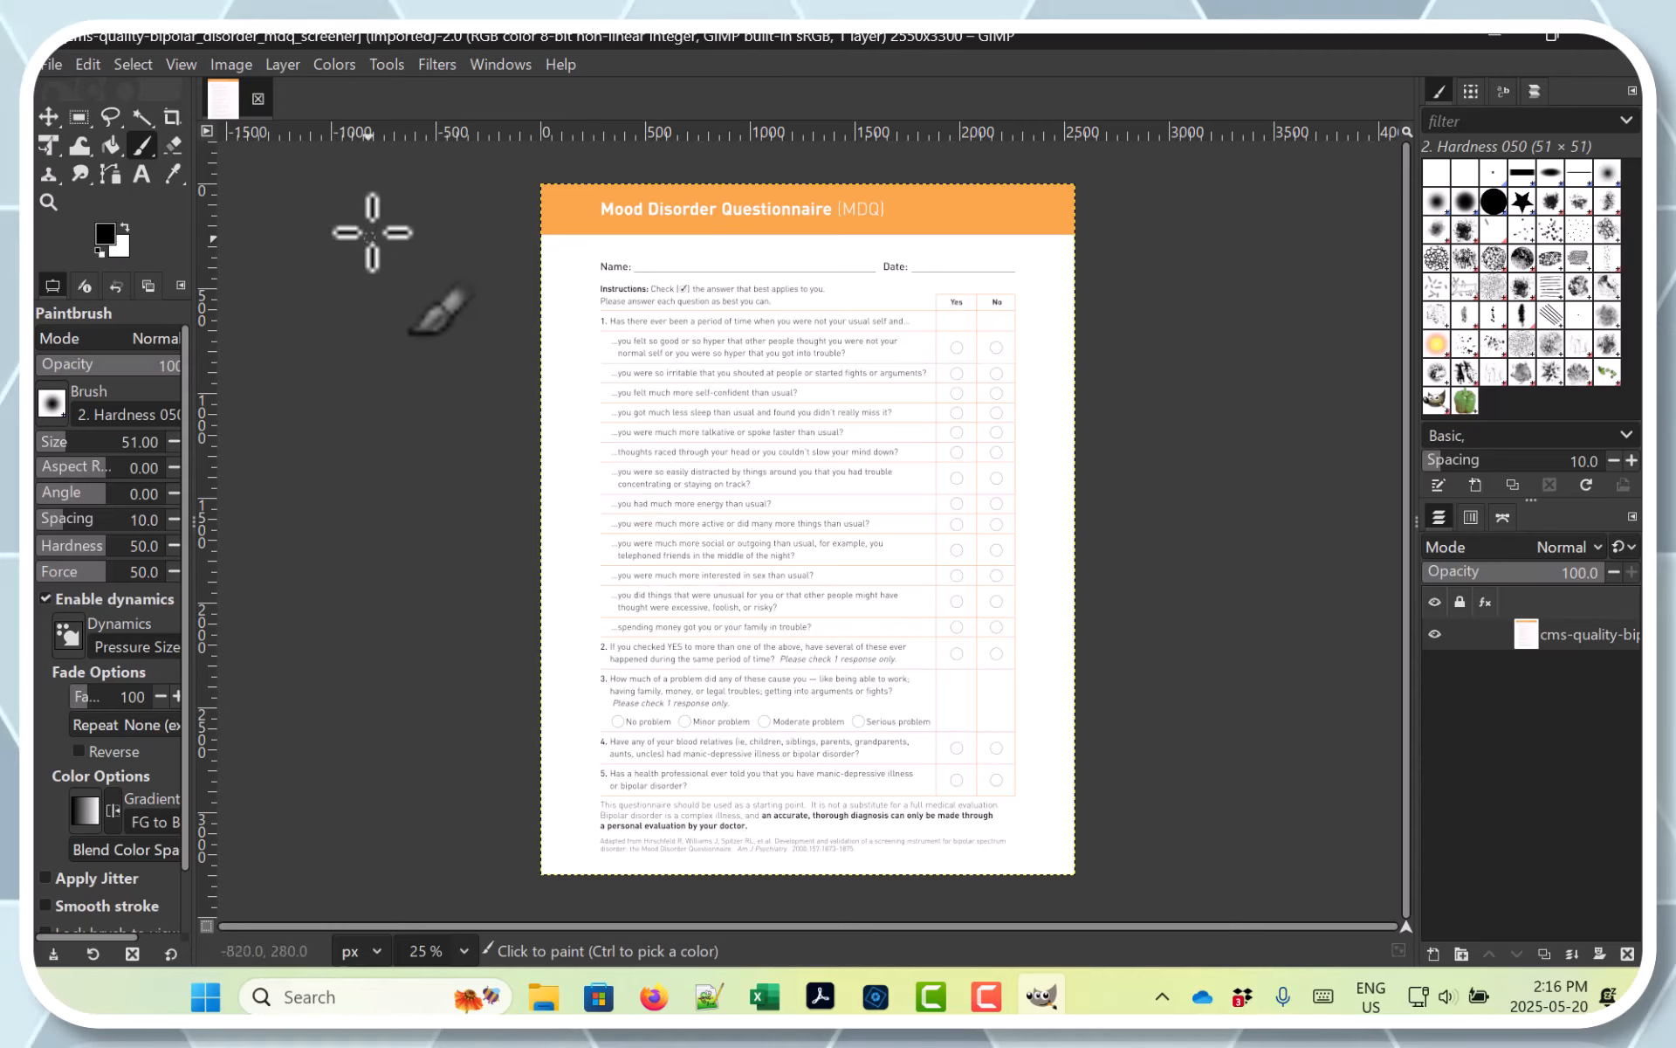
# Flatten the imported page and scale it to a width of 1500 px with the aspect ratio locked.
pyautogui.click(232, 64)
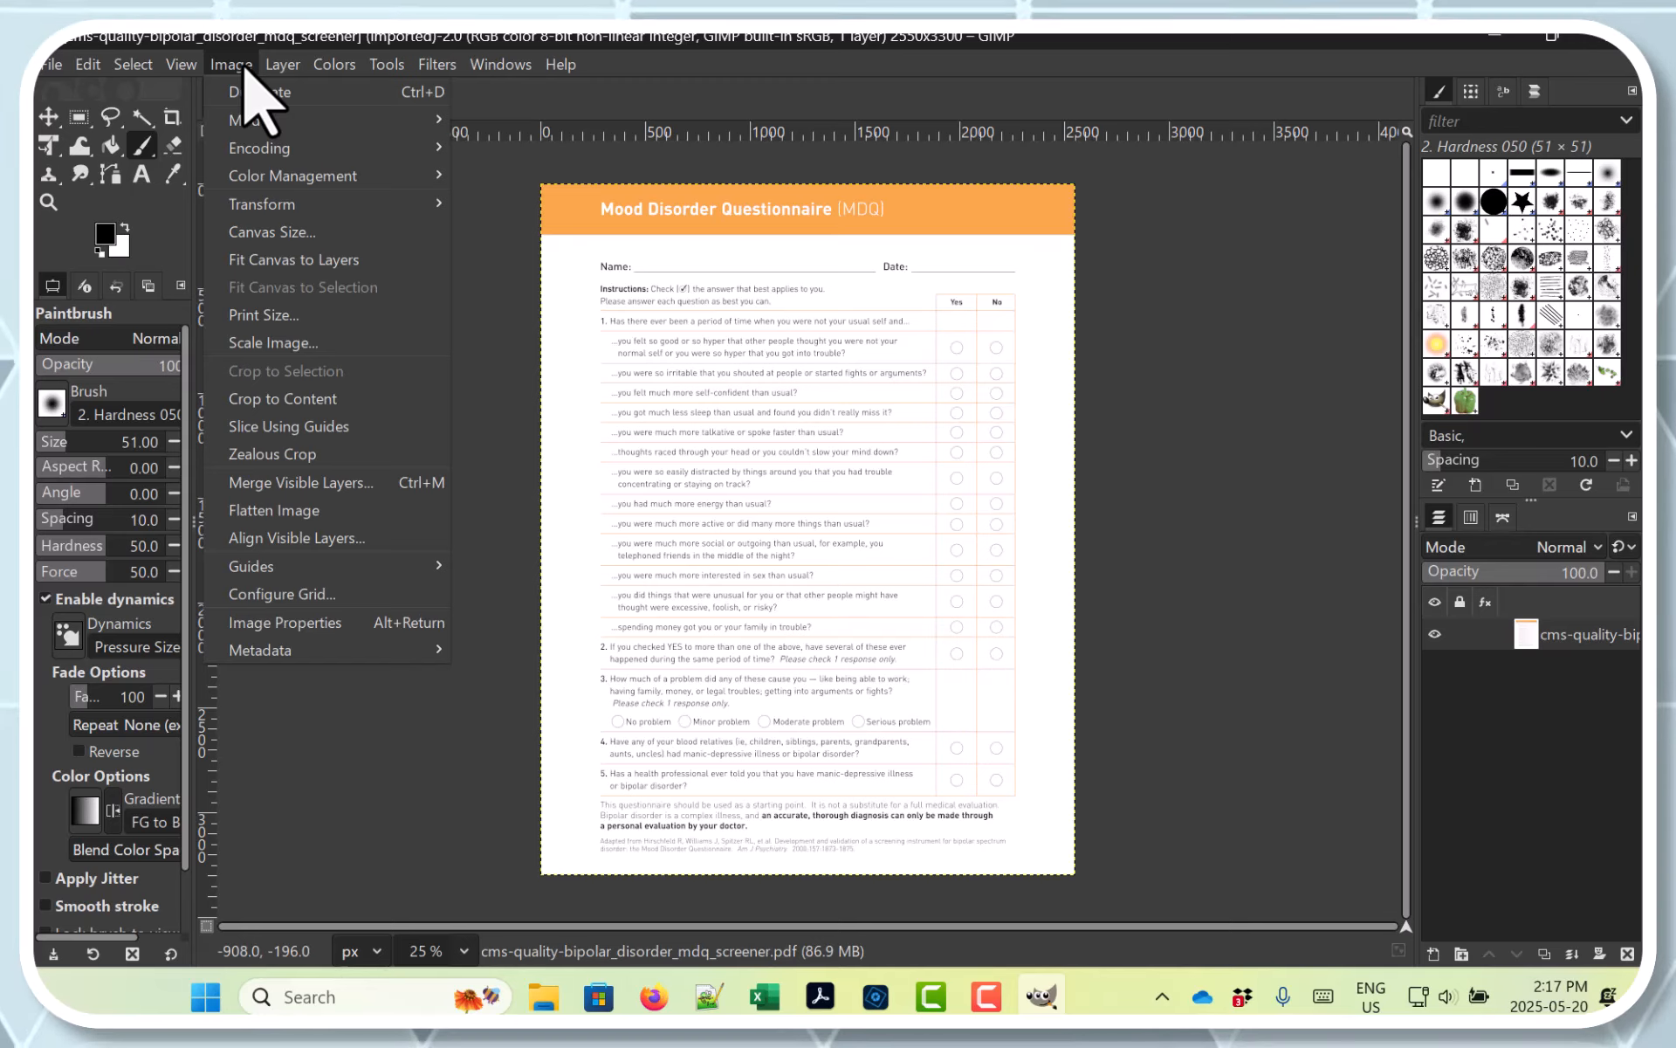
pyautogui.click(264, 515)
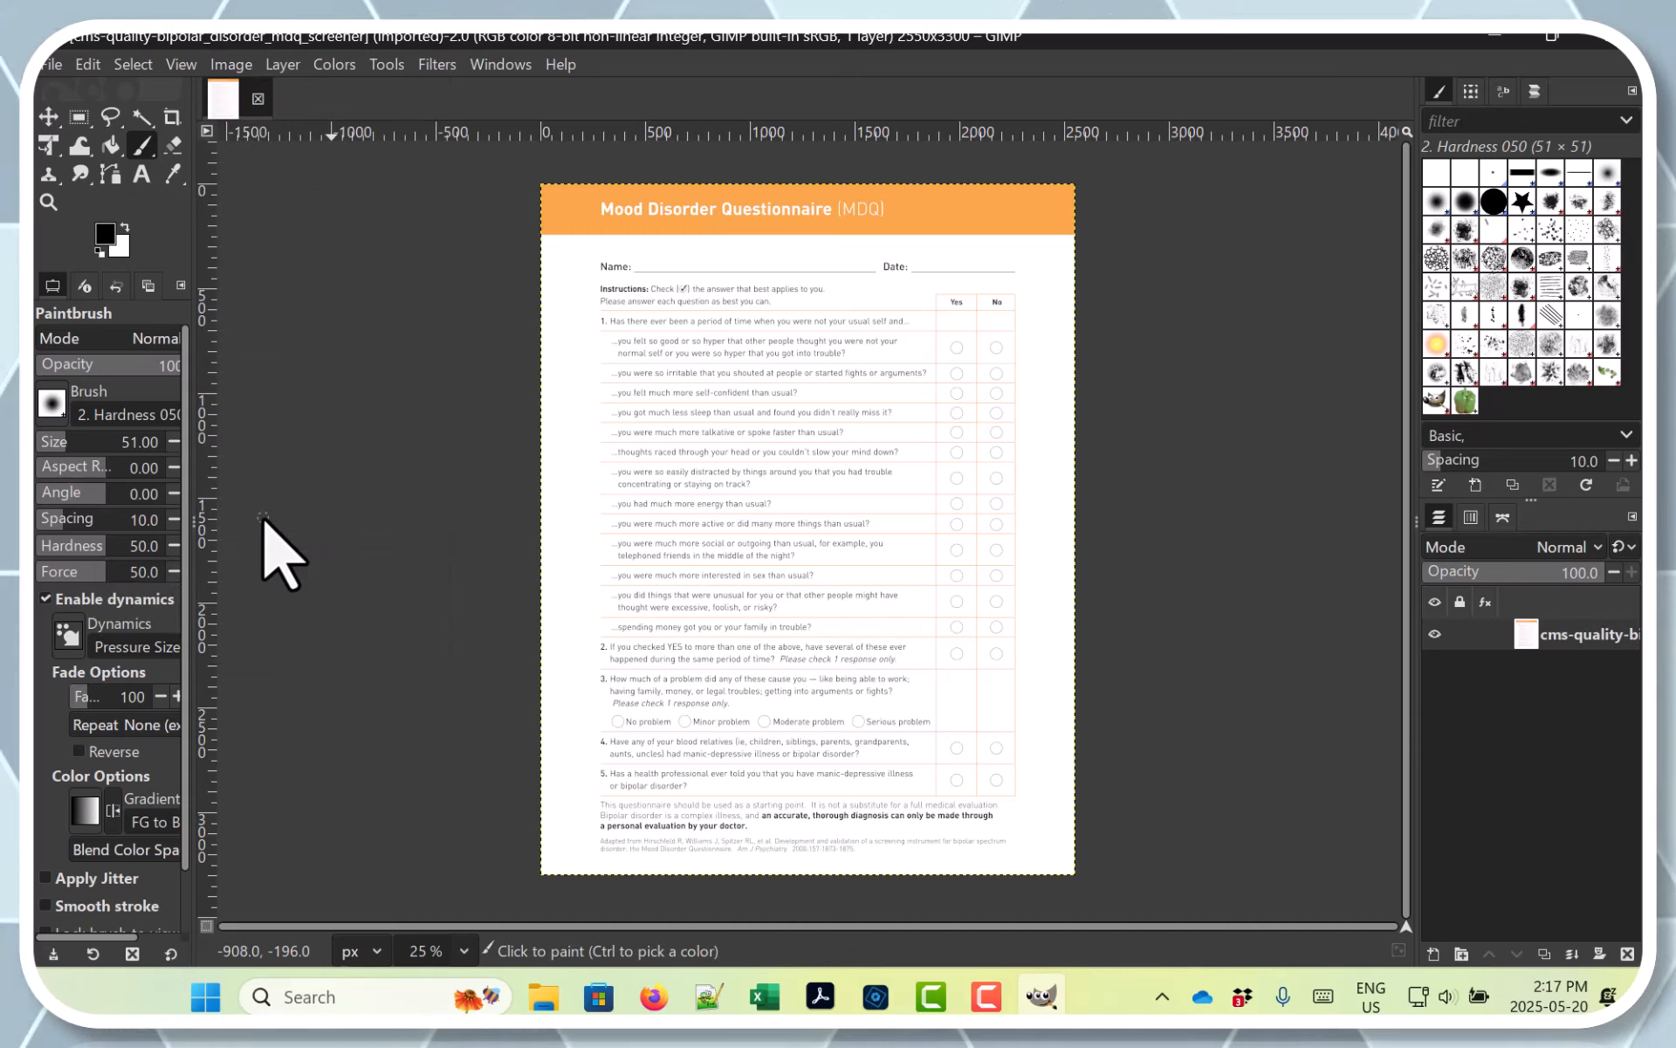
pyautogui.click(244, 66)
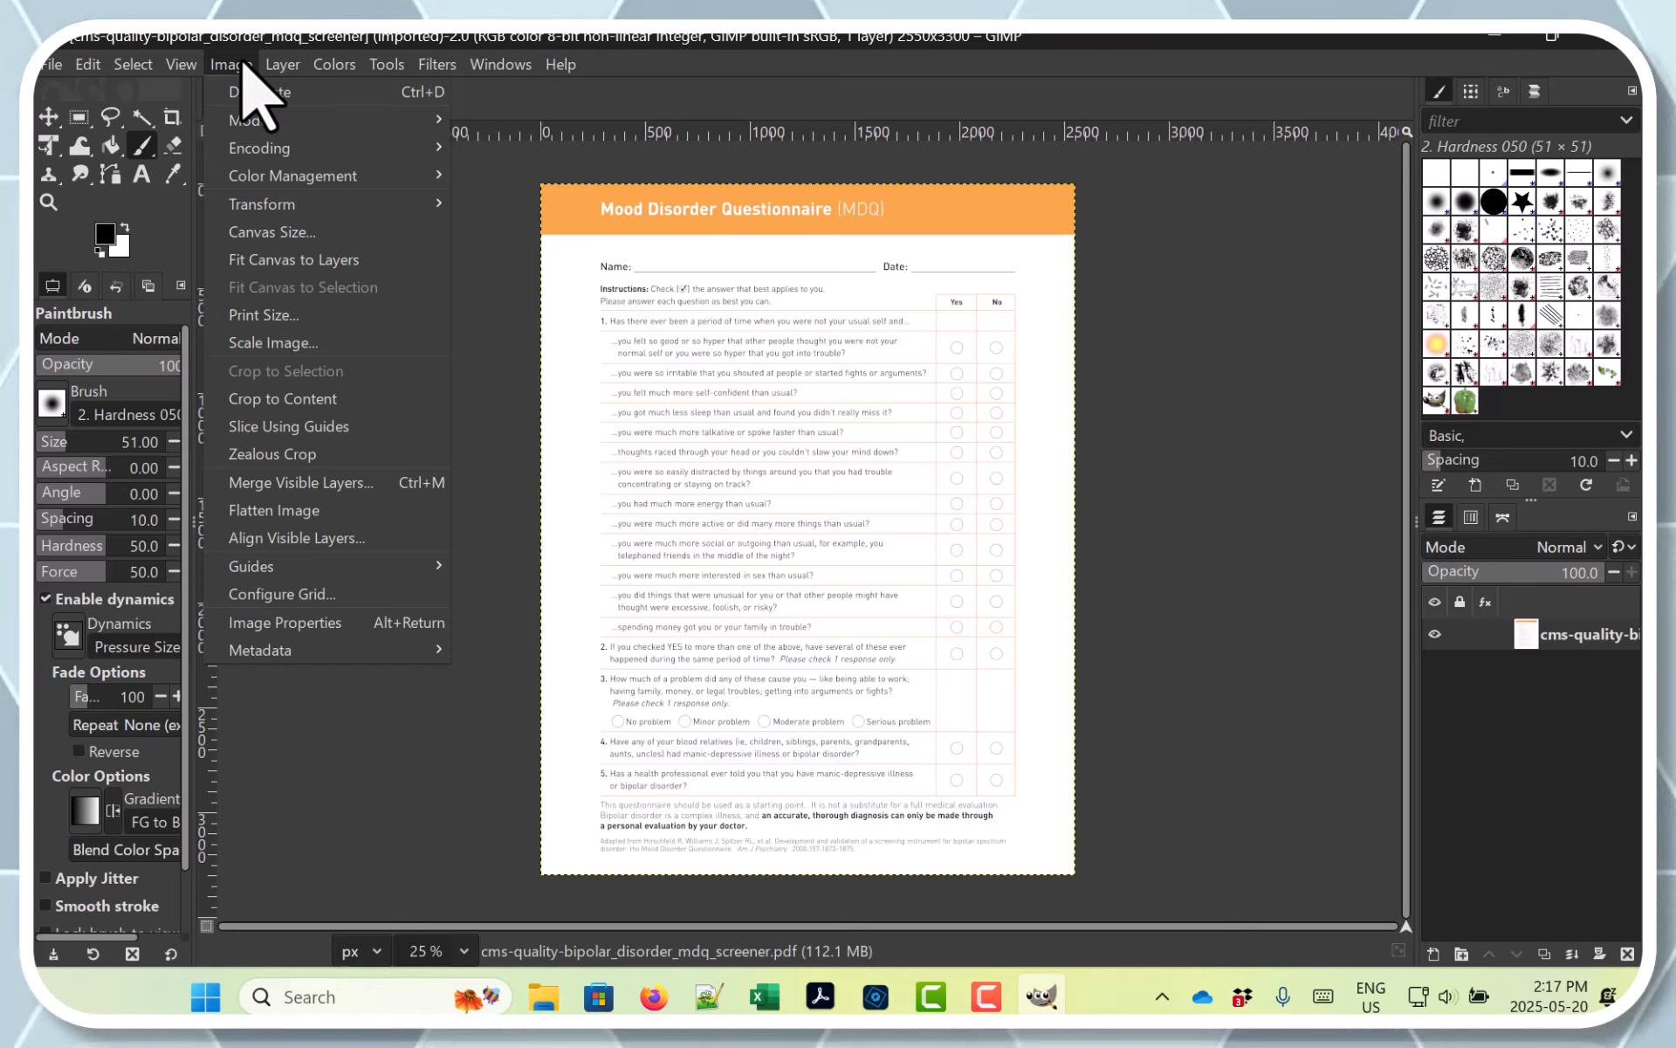
pyautogui.click(305, 345)
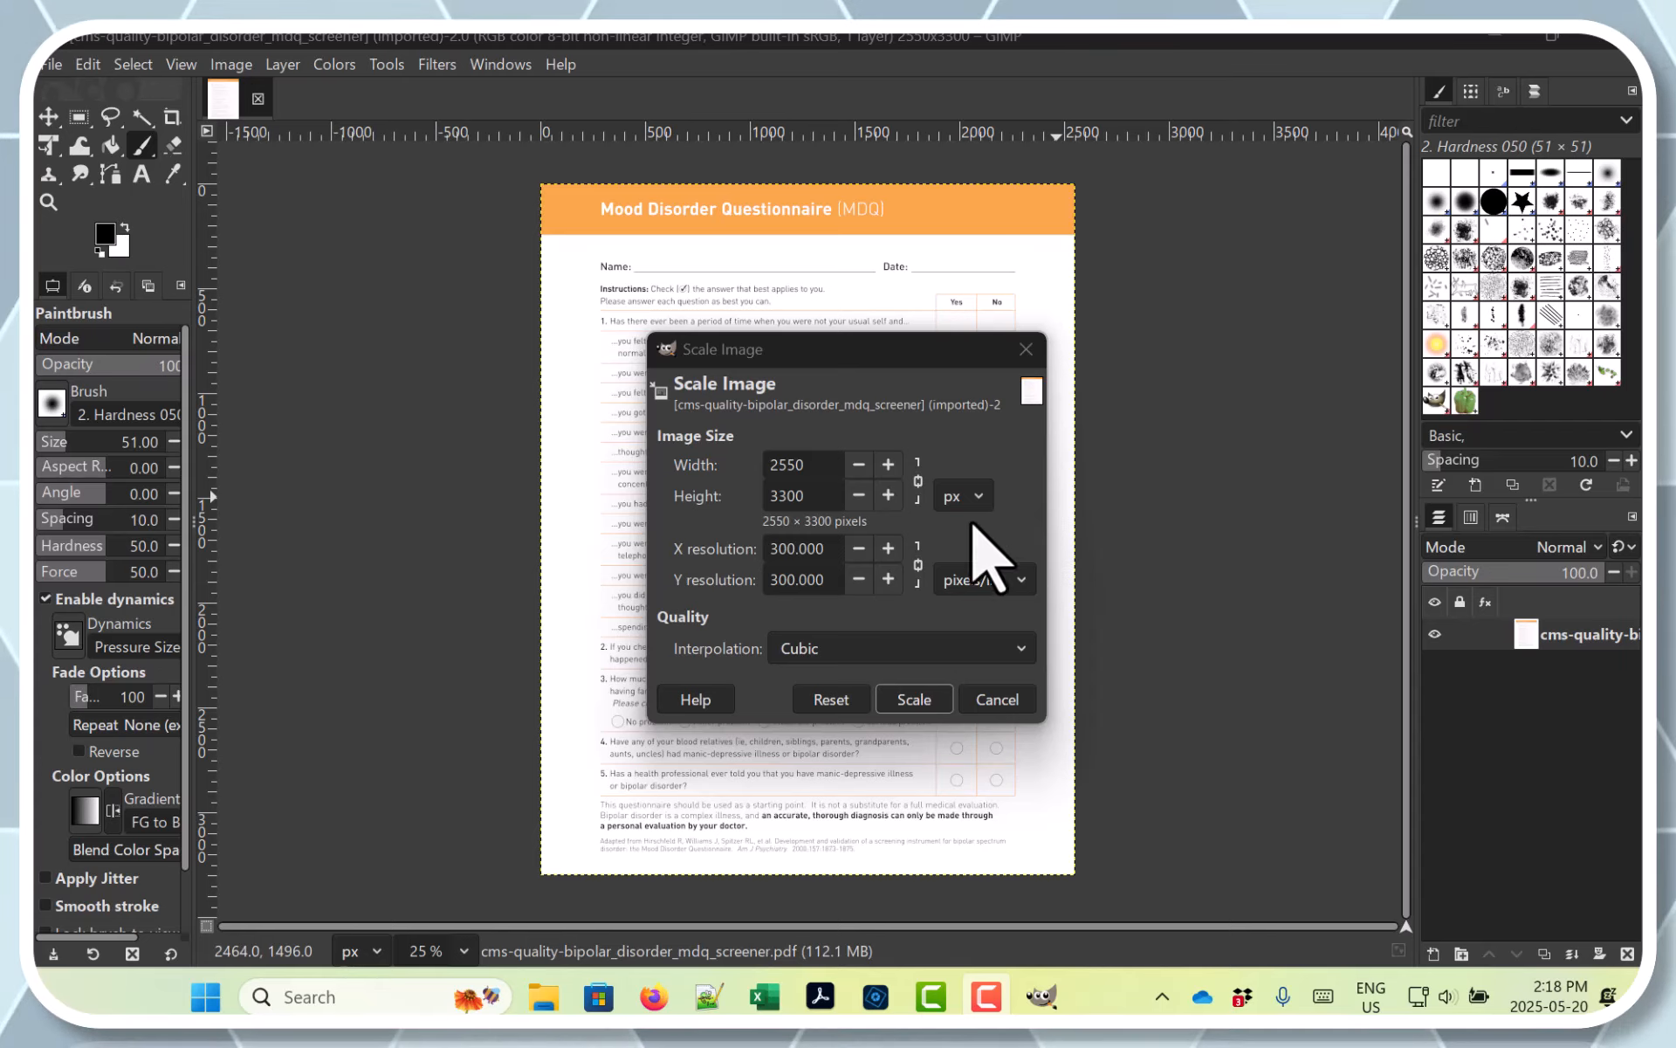
pyautogui.click(811, 466)
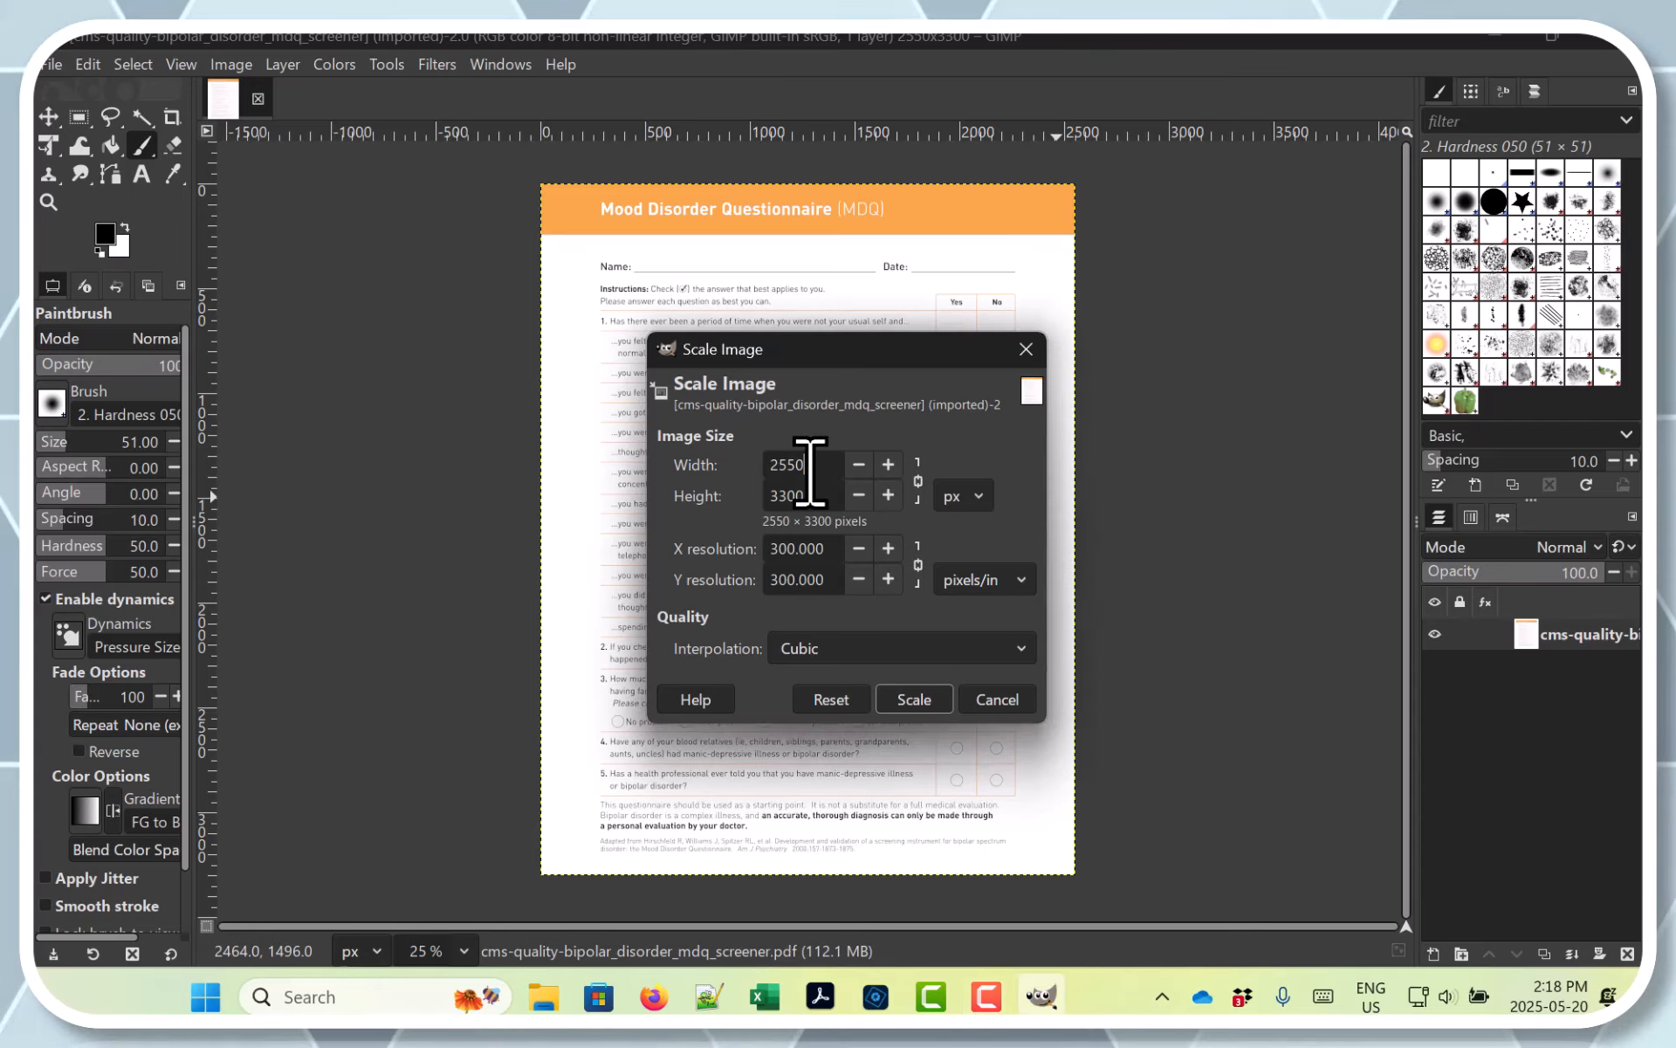
pyautogui.moveTo(810, 466); pyautogui.dragTo(753, 472)
pyautogui.write('1500')
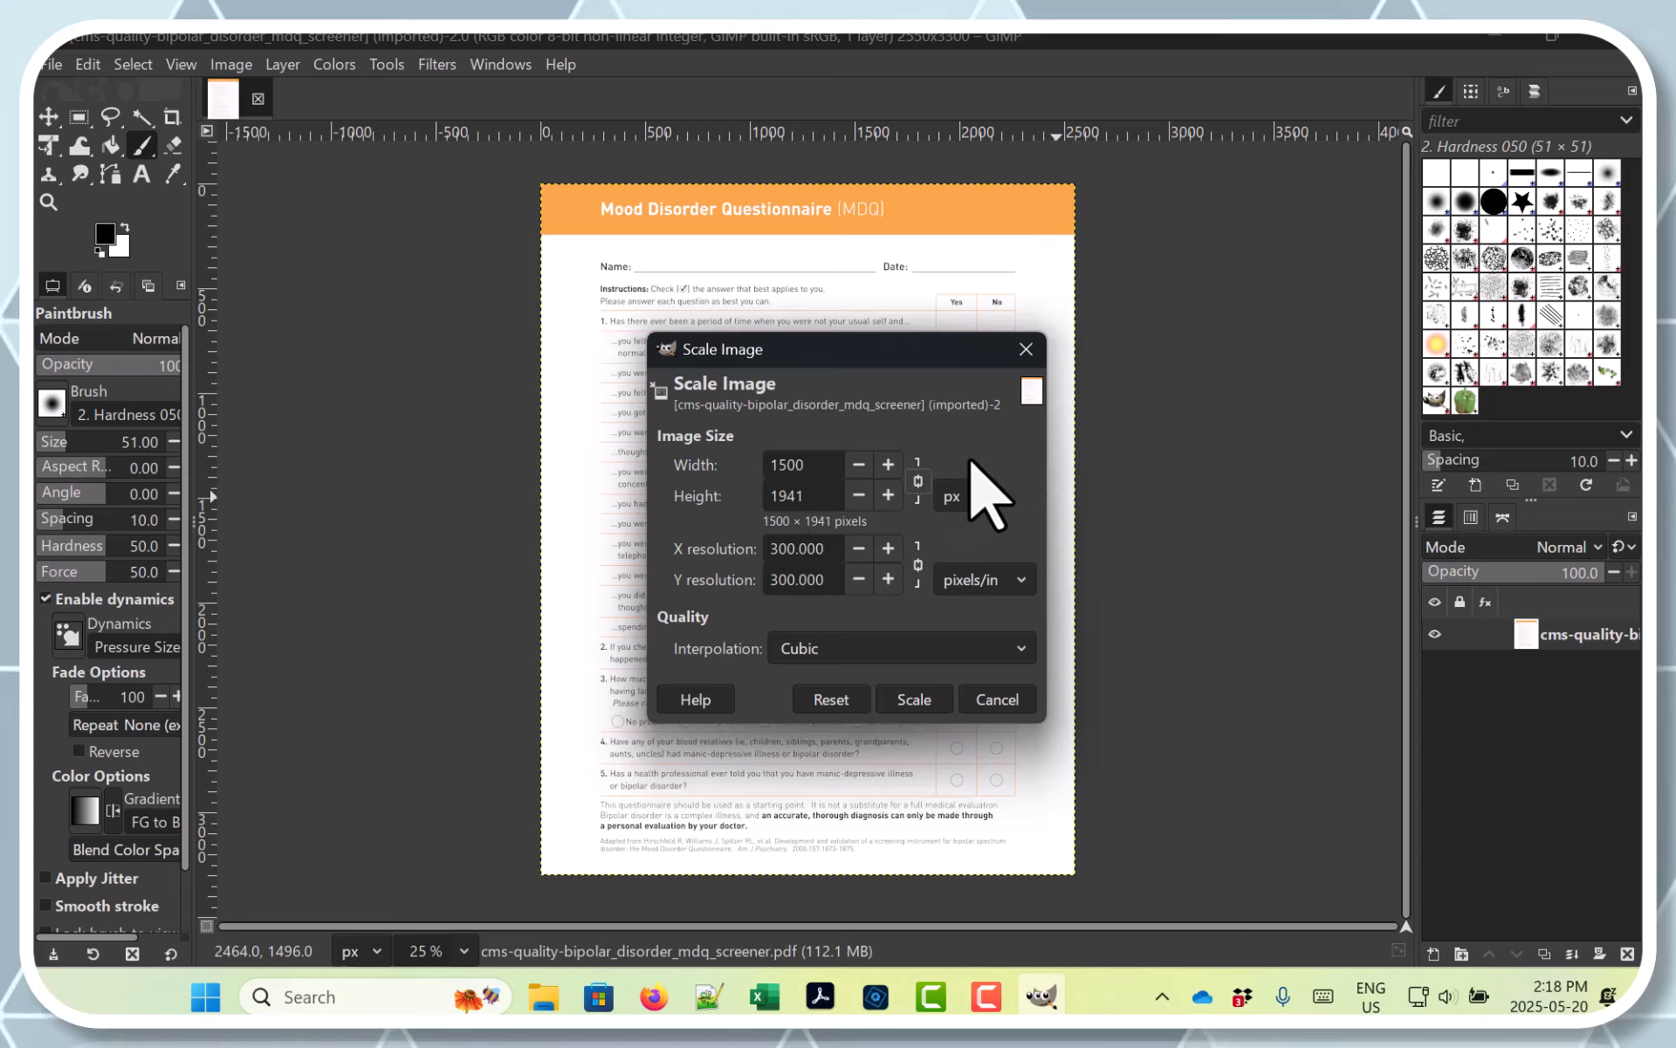
pyautogui.click(922, 485)
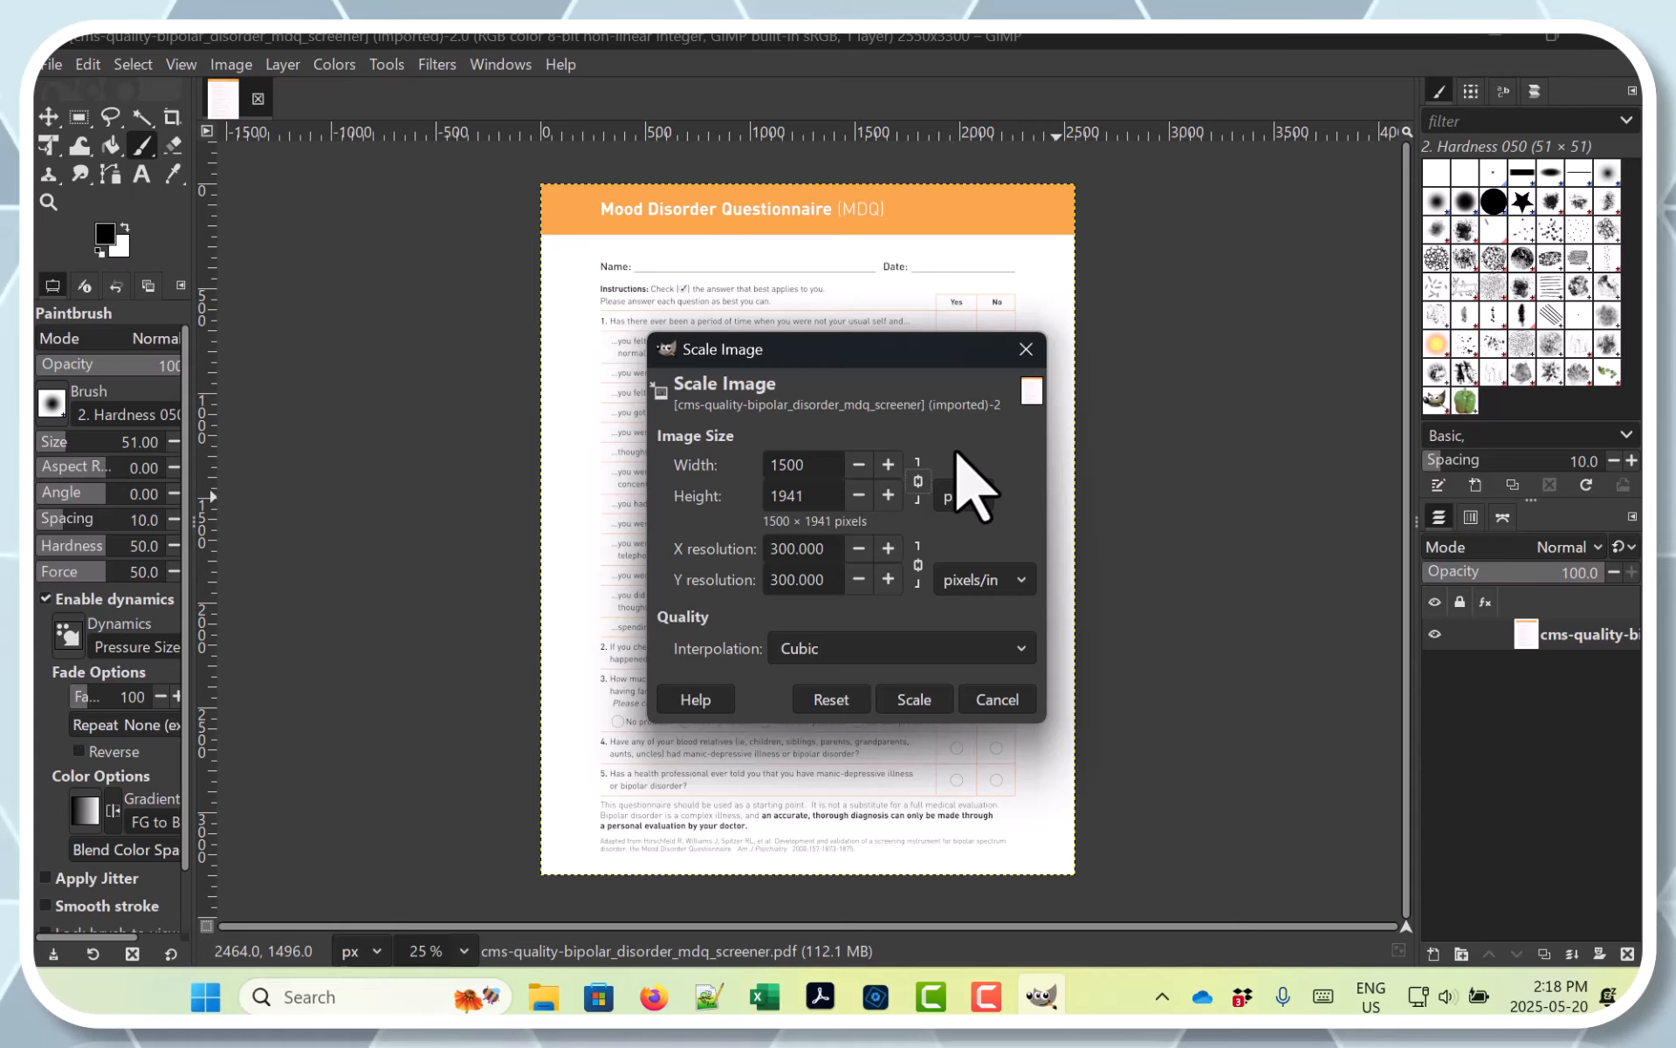
pyautogui.click(914, 699)
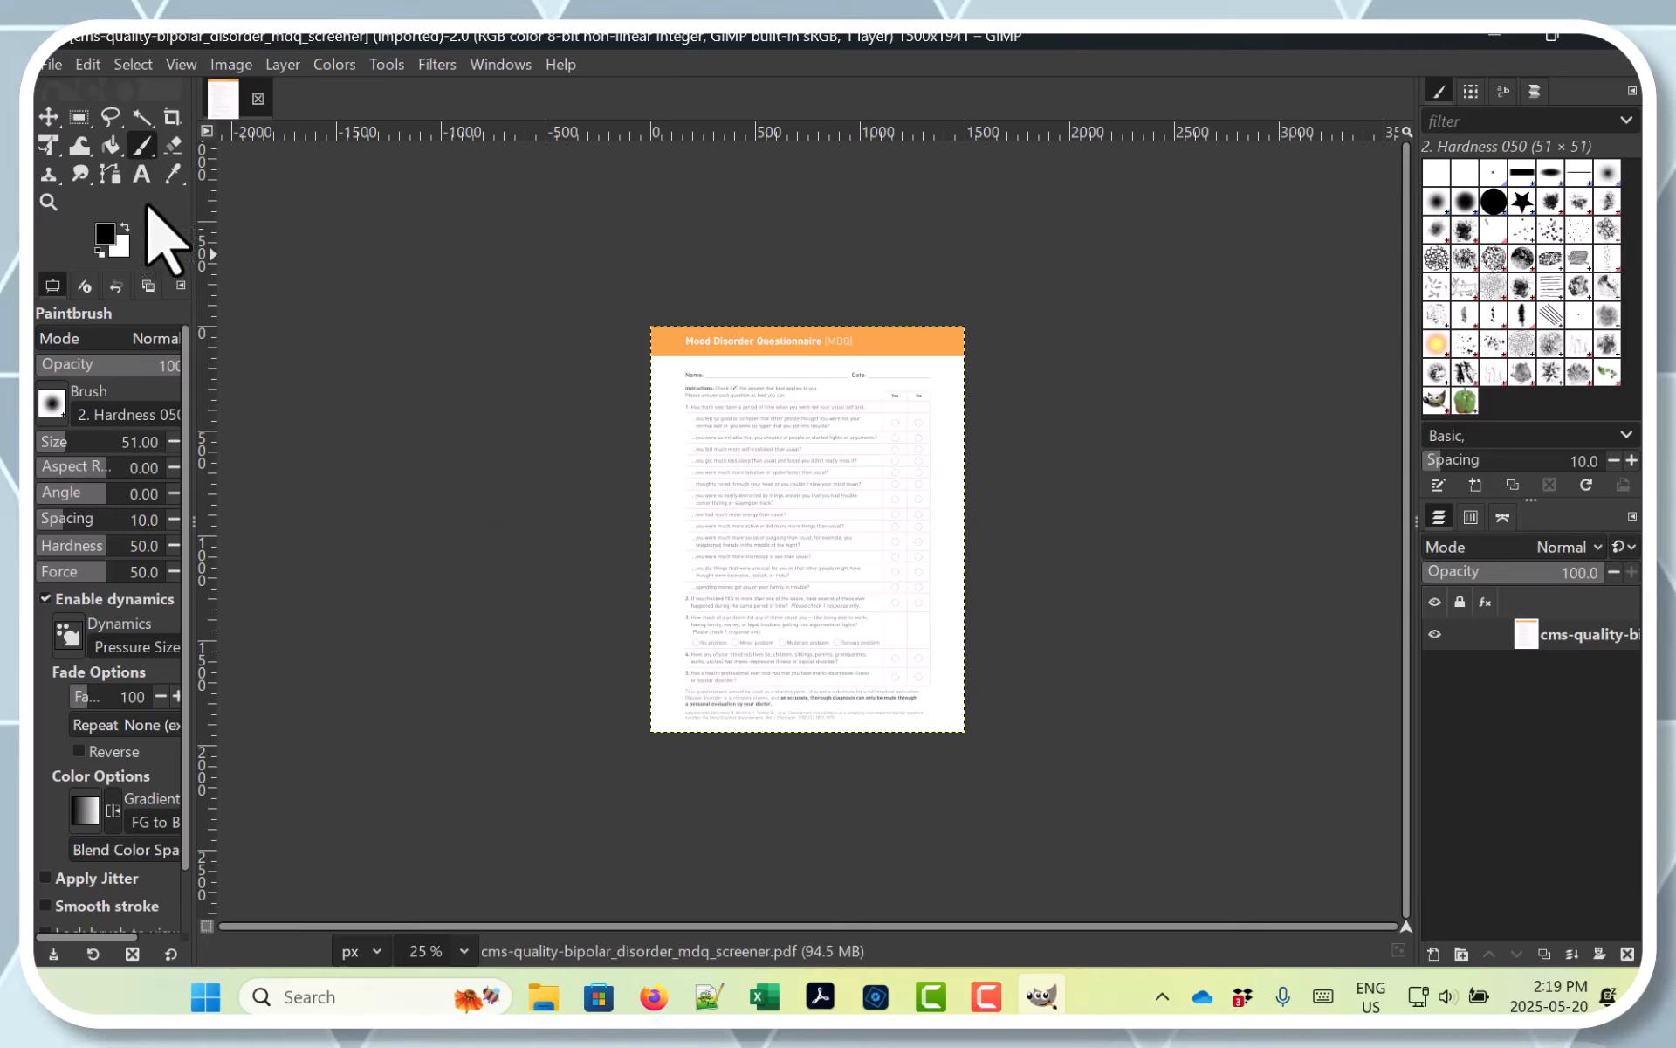
# Export the scaled page as a PNG image named cms-quality-bipolar_disorder_mdq_screener.png in the Eform Generator folder, with compression level 9.
pyautogui.click(55, 66)
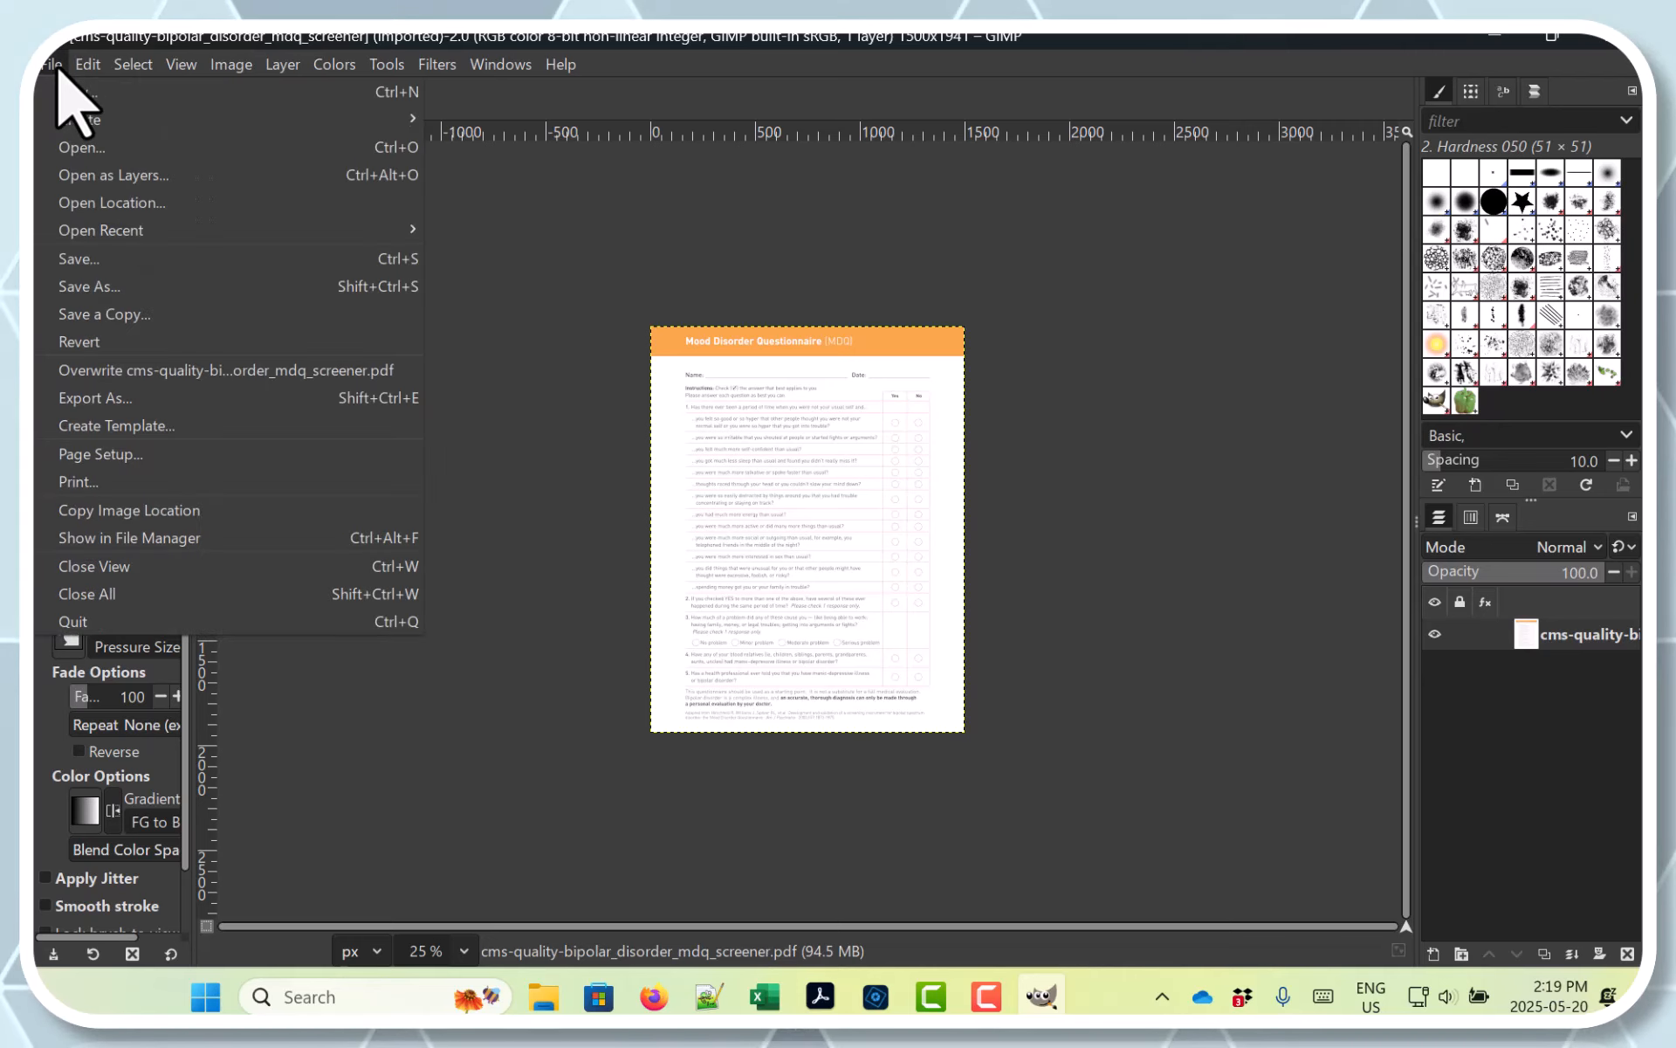
pyautogui.click(131, 399)
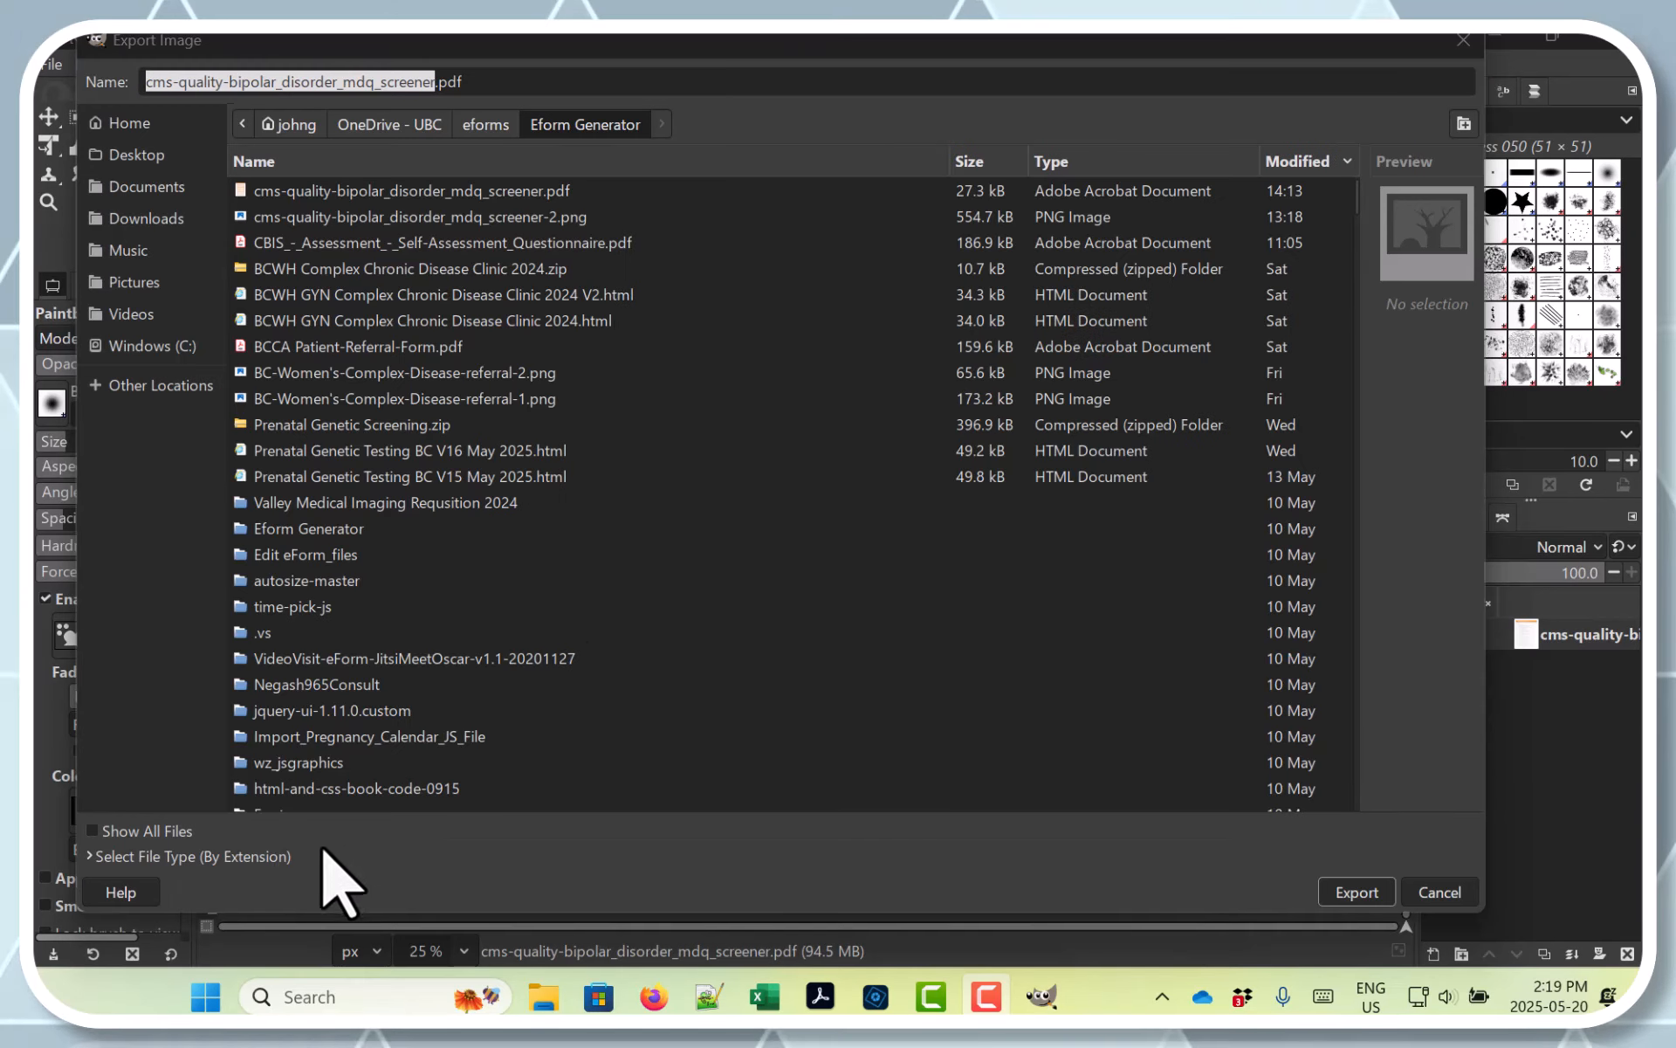
pyautogui.click(251, 858)
pyautogui.scroll(-2, 272, 794)
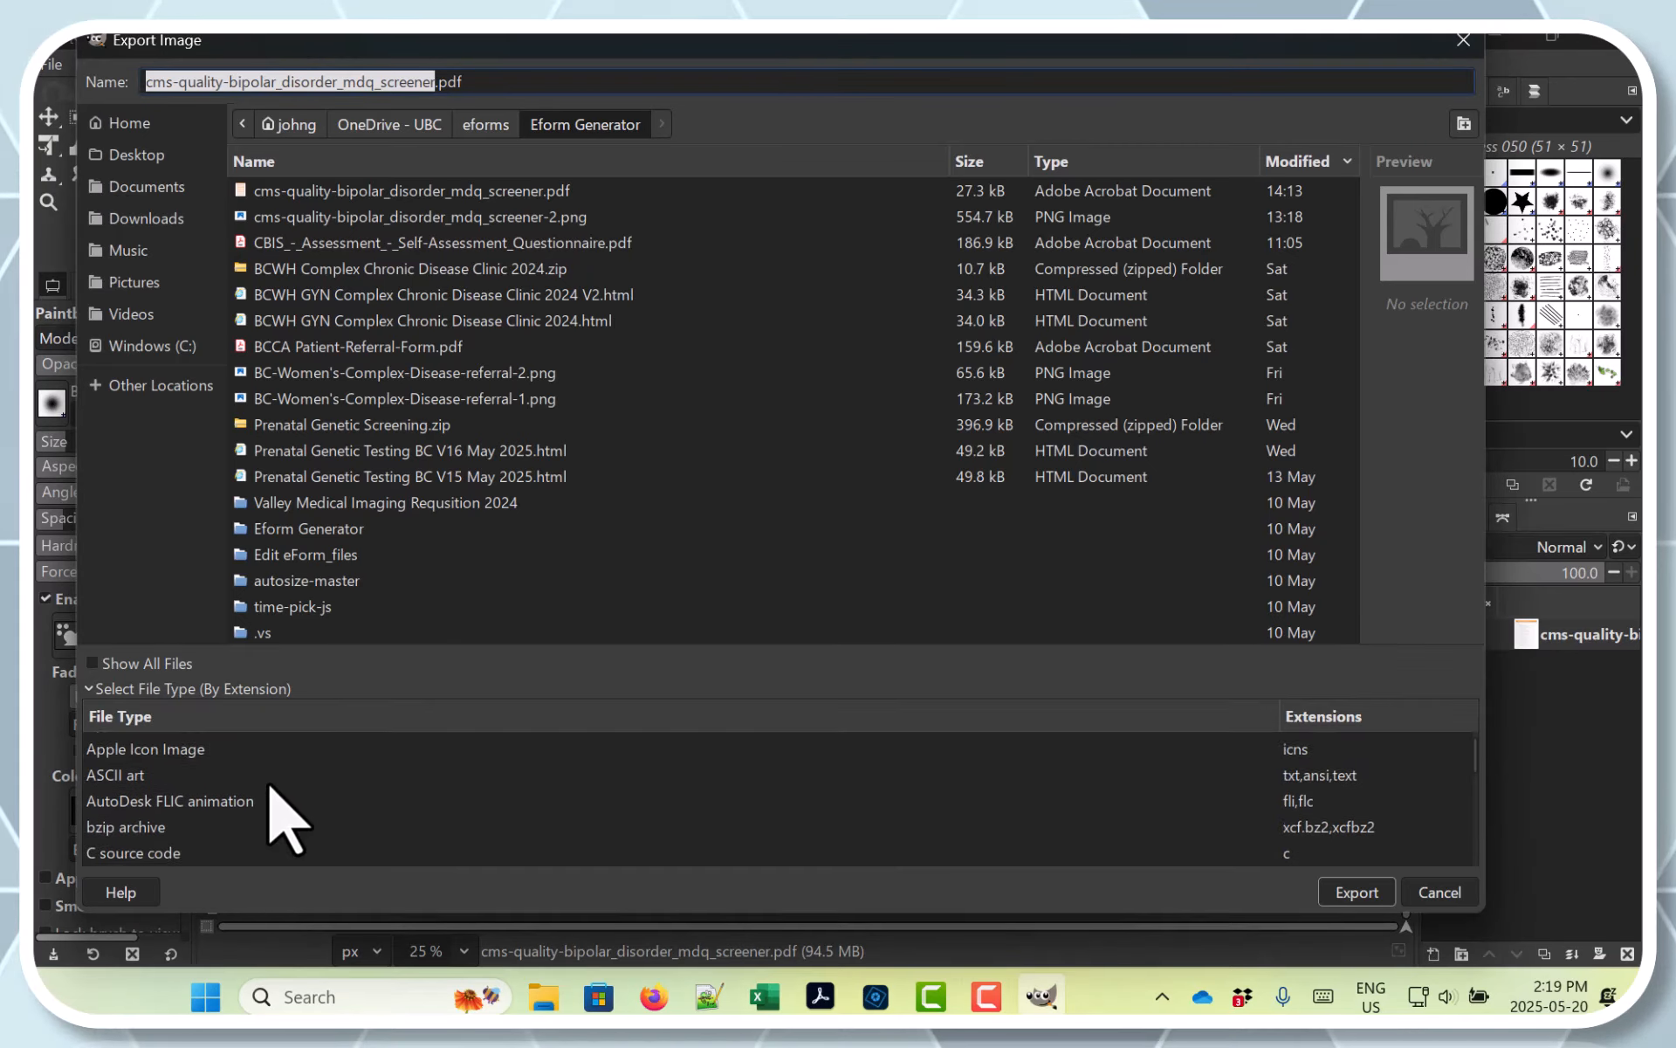
pyautogui.scroll(-5, 273, 791)
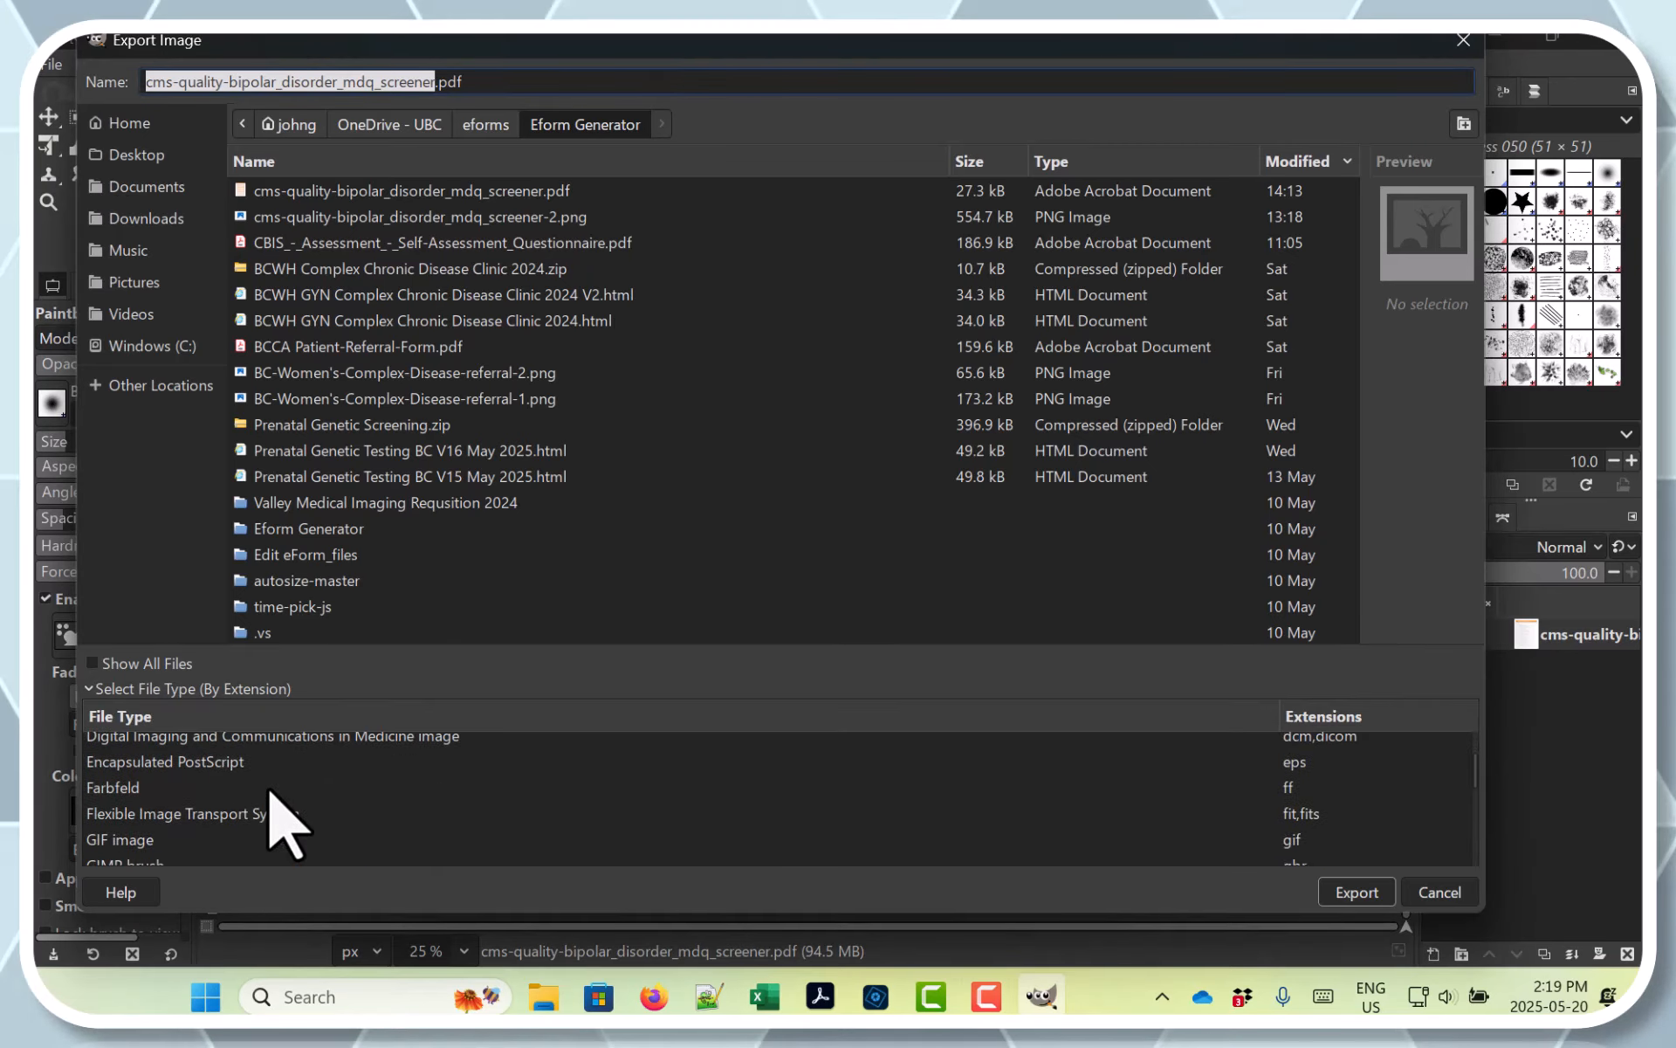
pyautogui.scroll(-5, 278, 820)
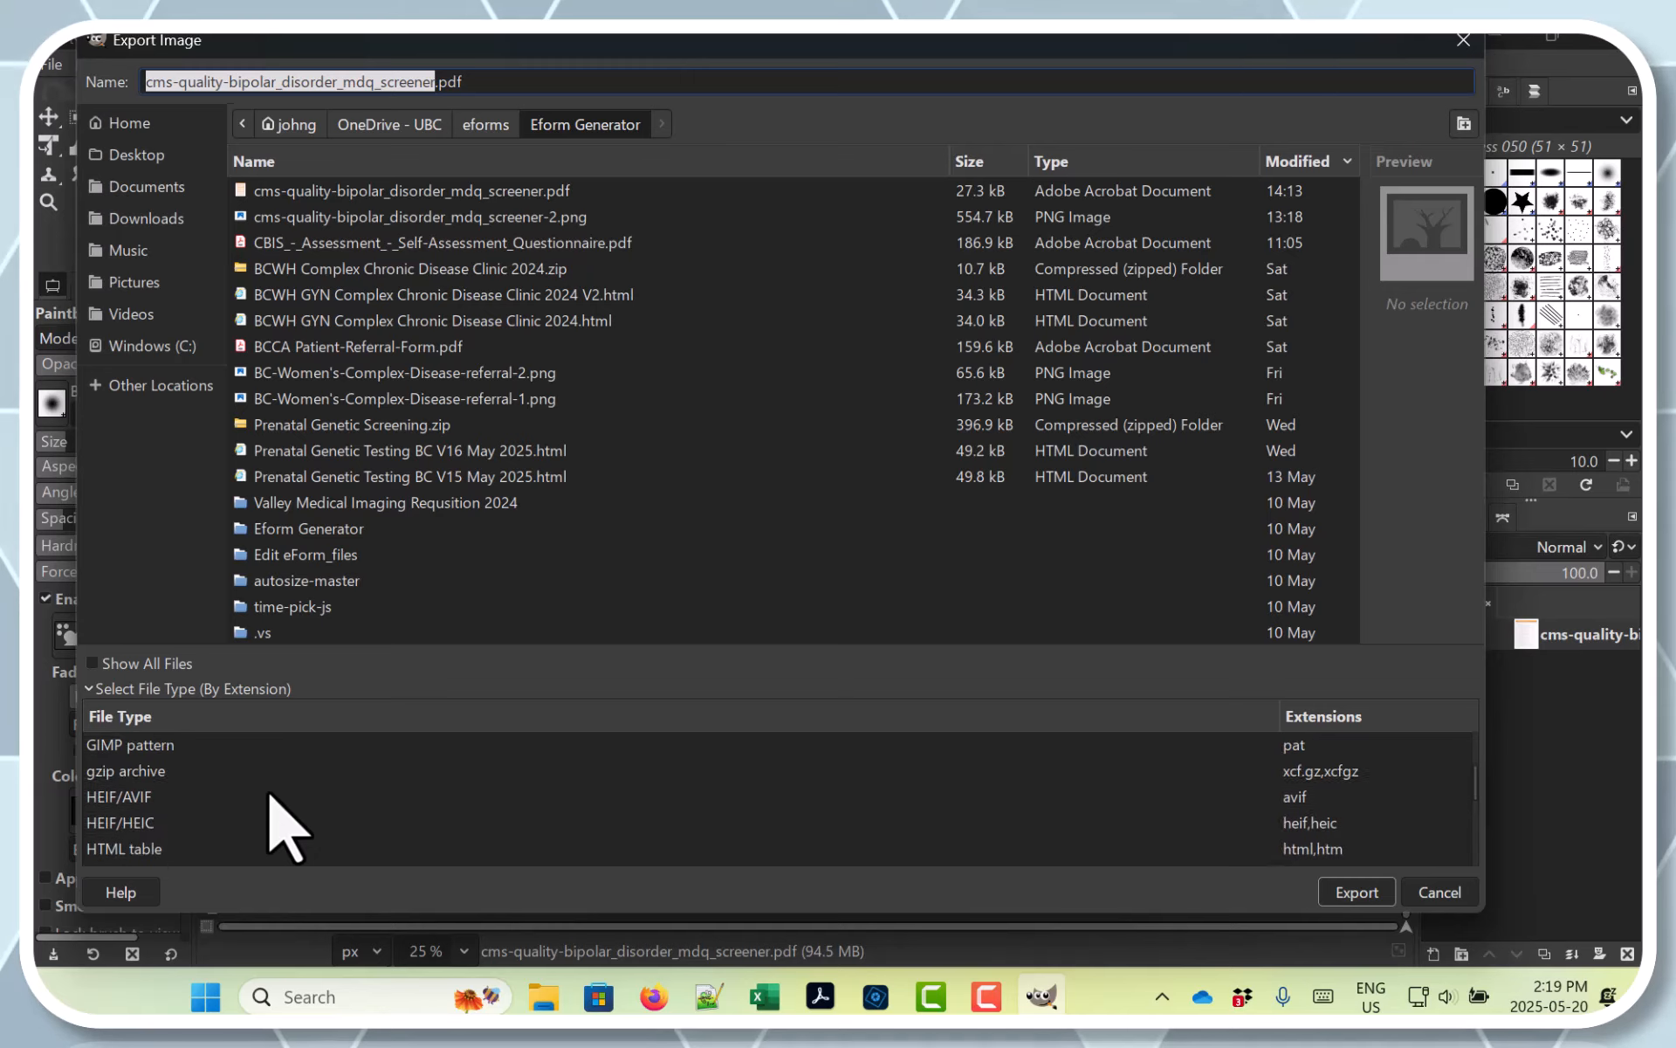
pyautogui.scroll(-5, 284, 825)
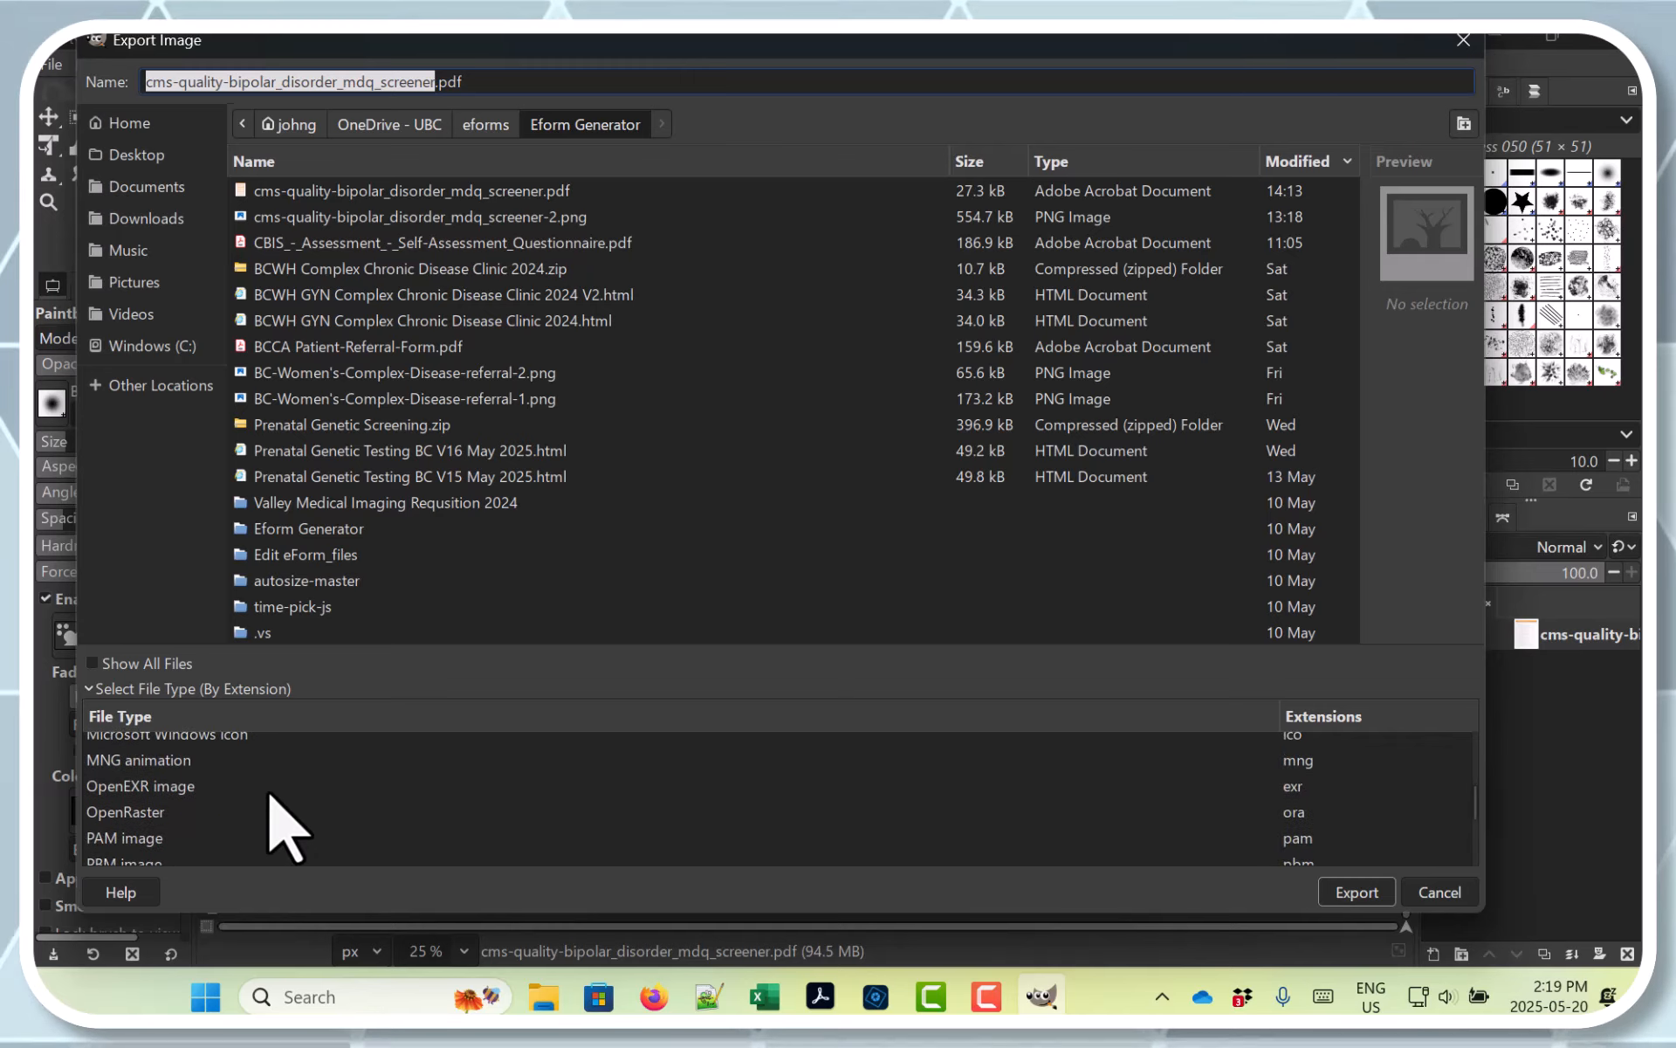
pyautogui.scroll(-2, 269, 796)
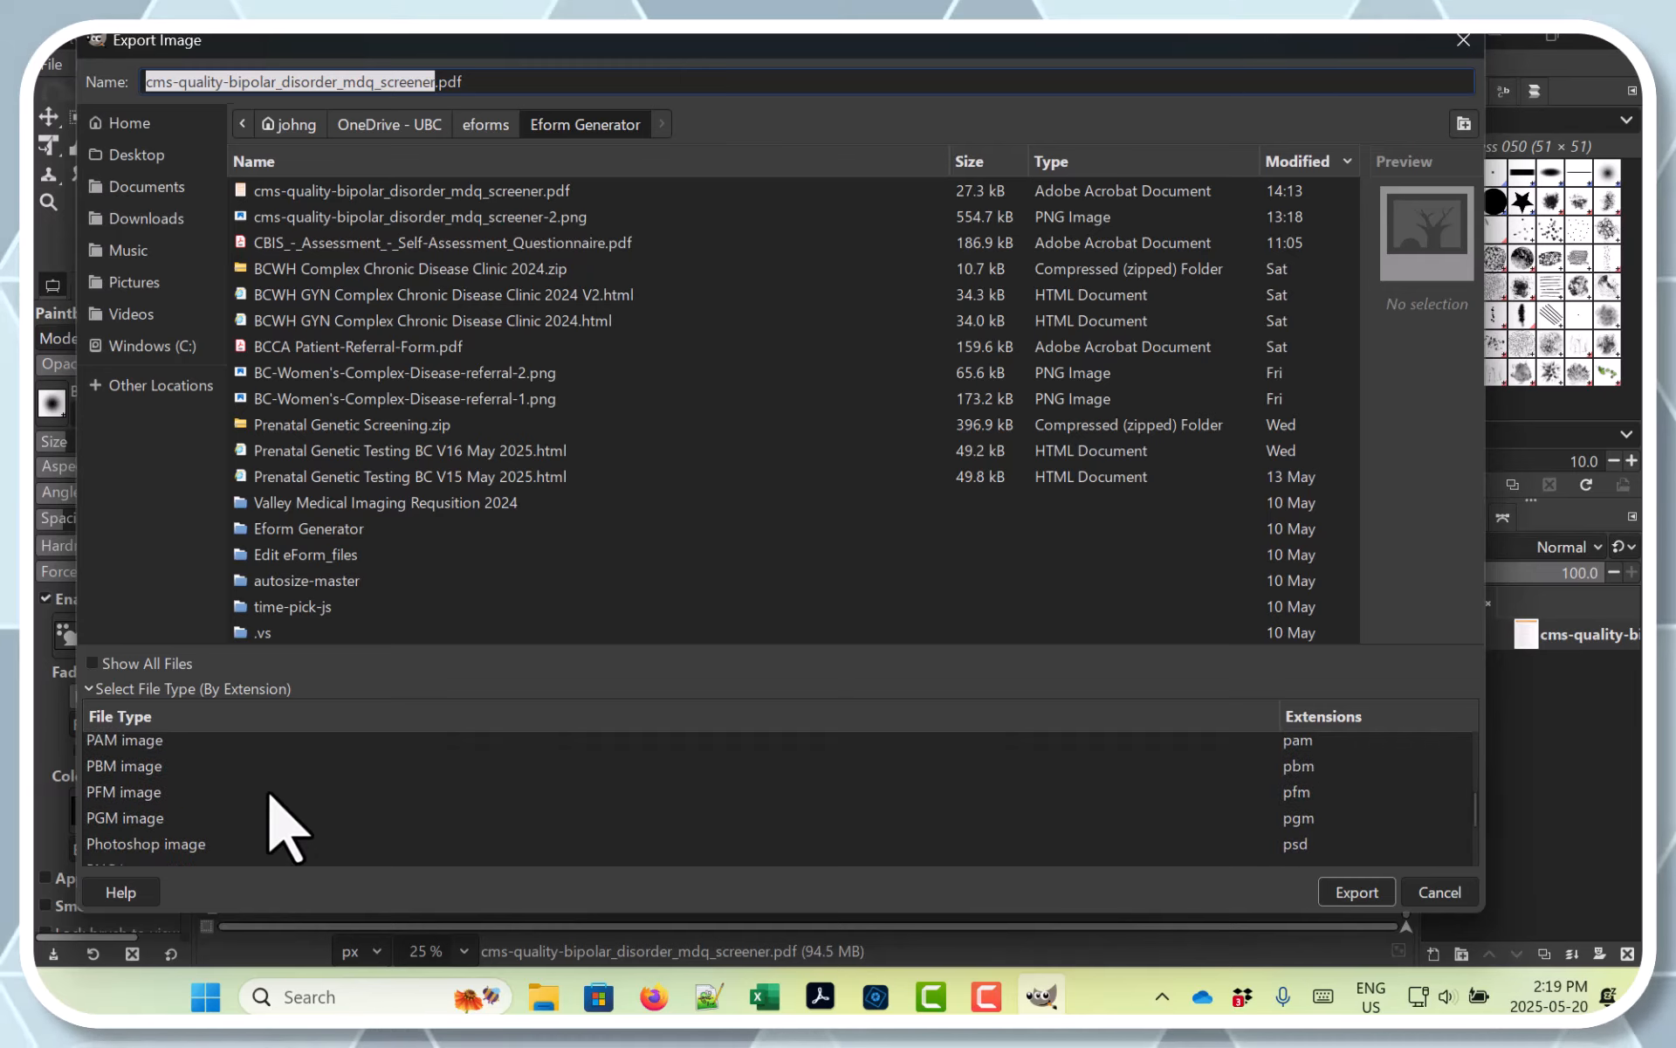
pyautogui.scroll(-1, 278, 829)
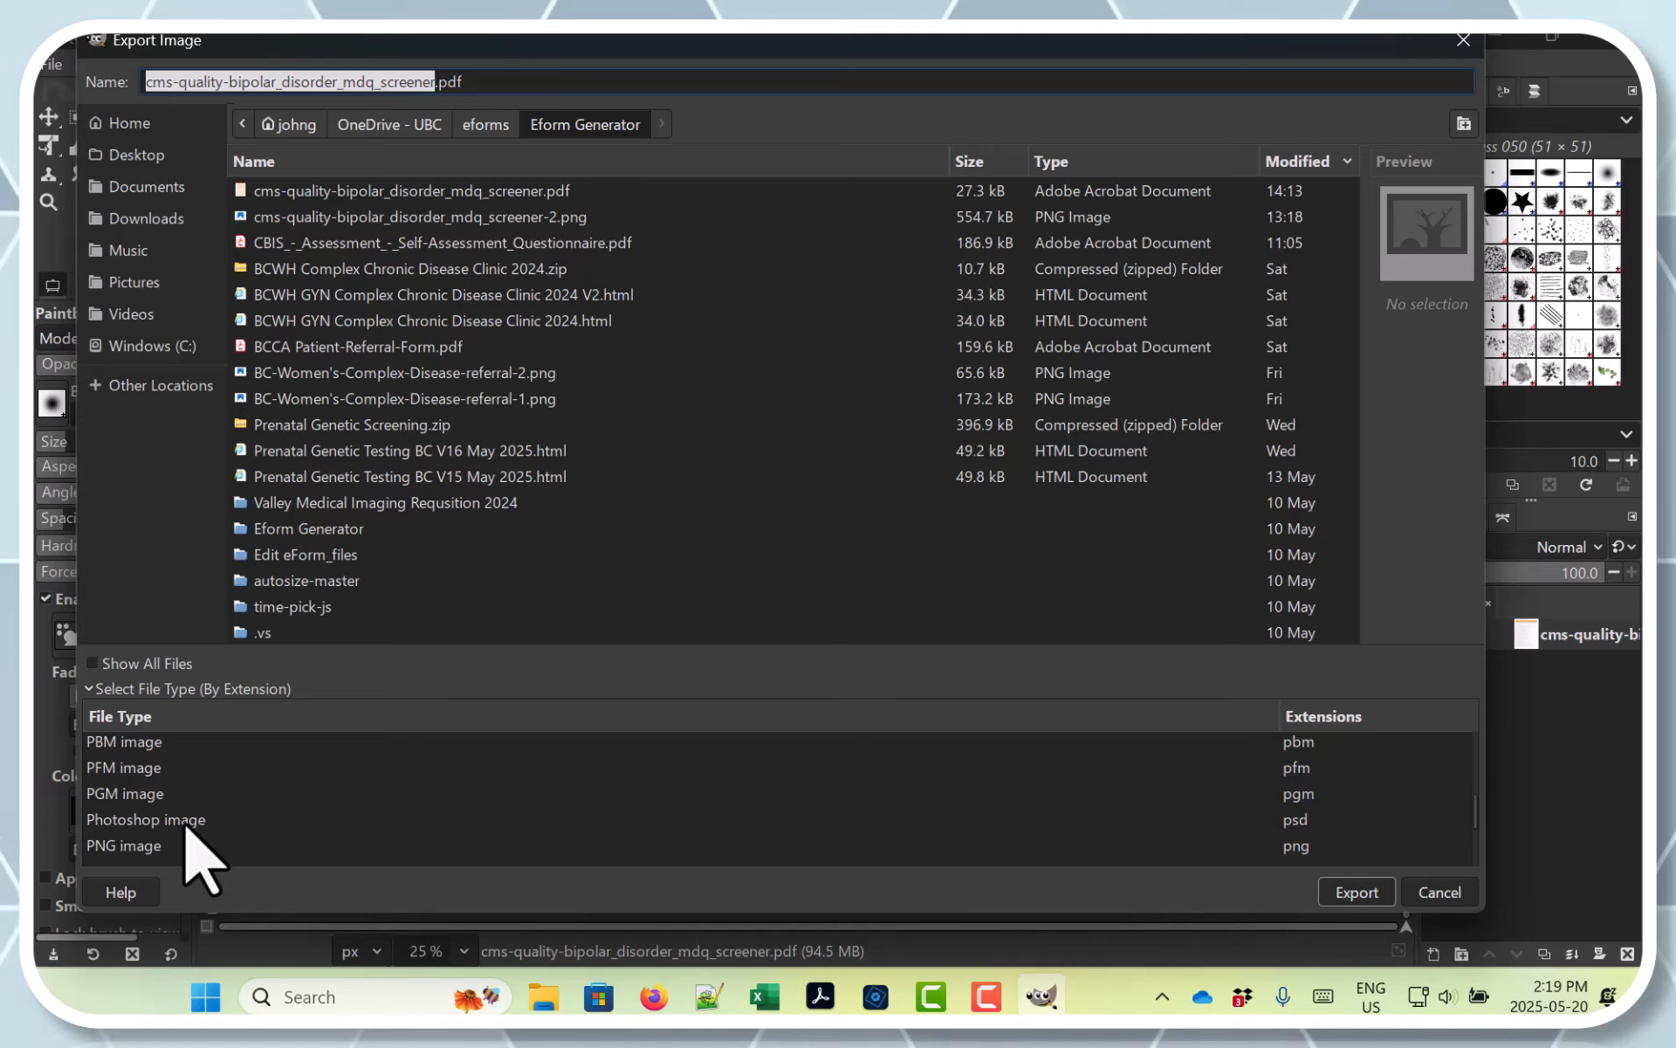
pyautogui.click(133, 847)
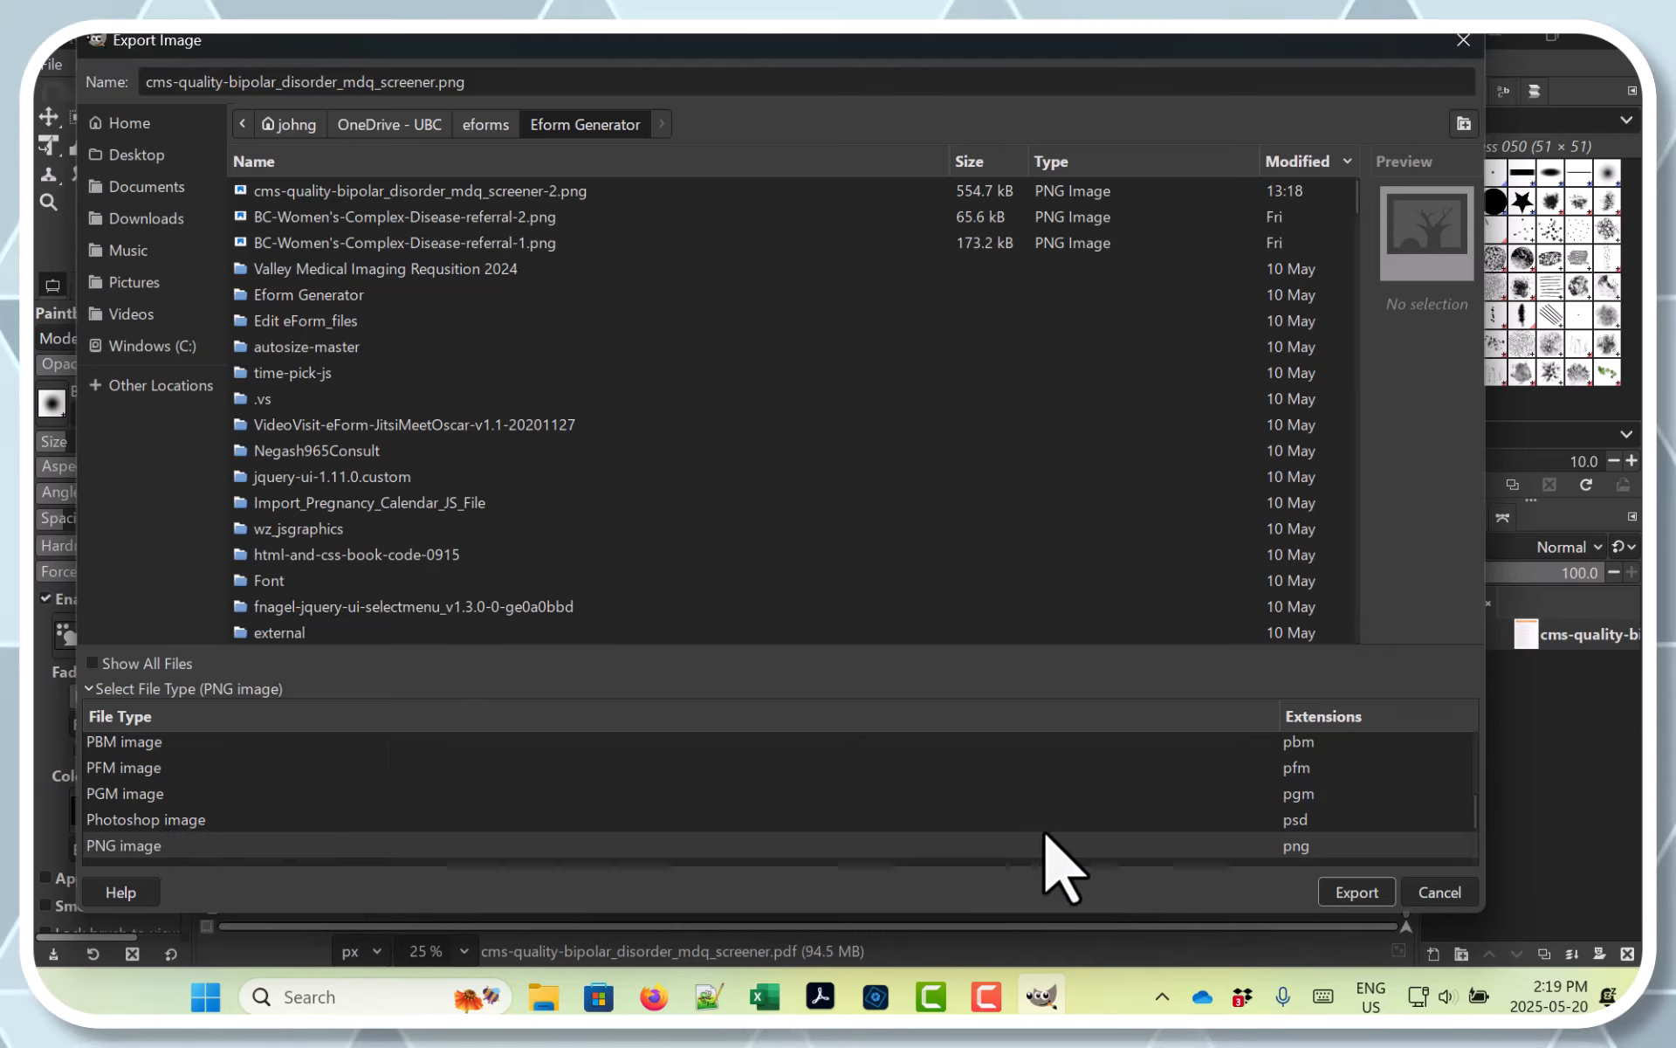
pyautogui.click(1349, 892)
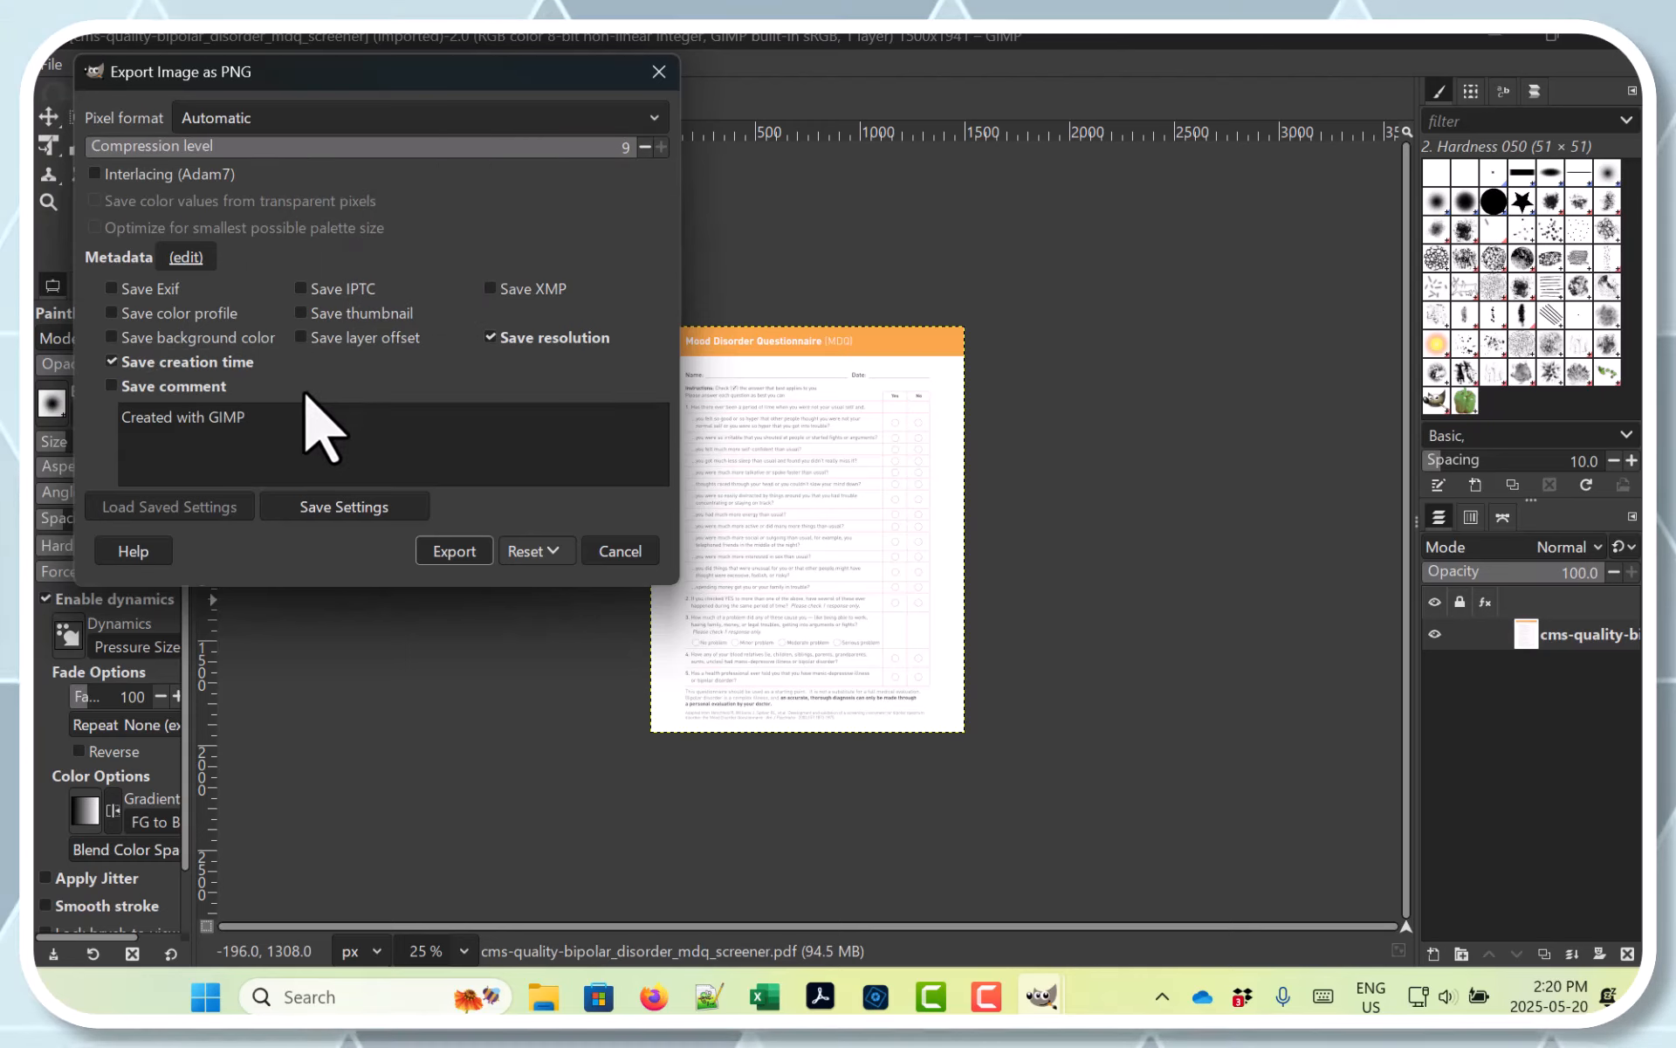
pyautogui.click(456, 551)
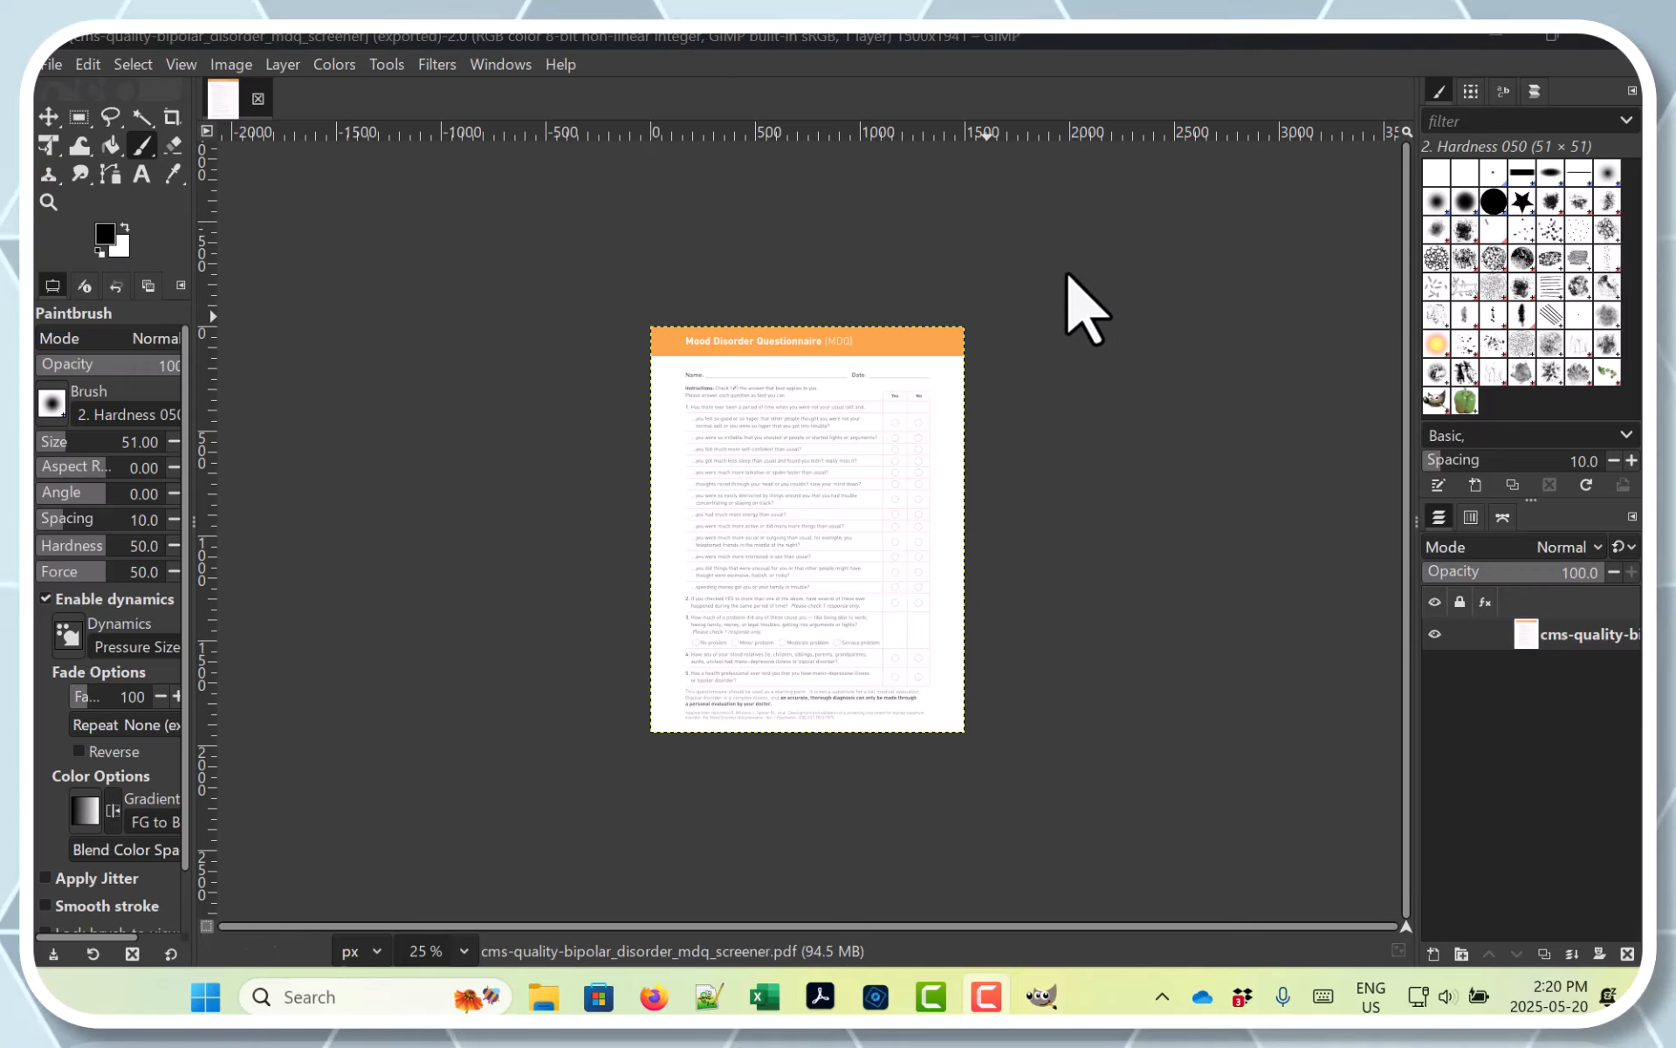
# Switch to Adobe Photoshop Elements 2025 and launch its Photo Editor.
pyautogui.click(1496, 36)
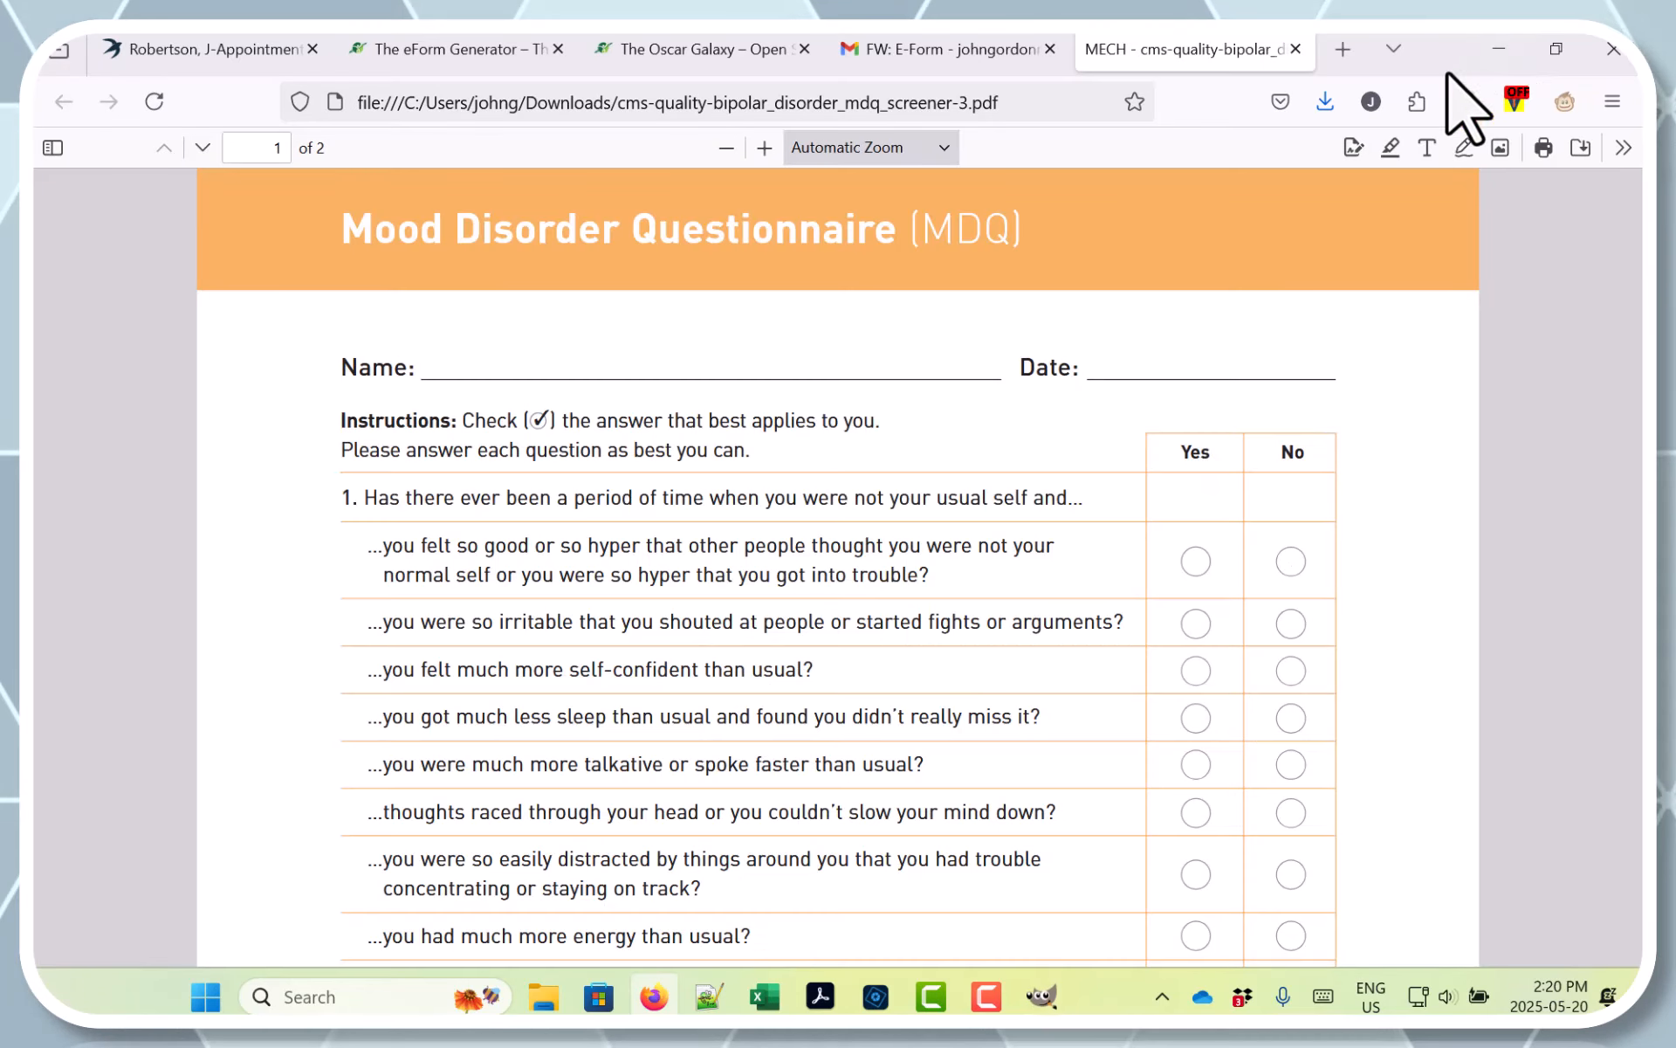
pyautogui.click(876, 996)
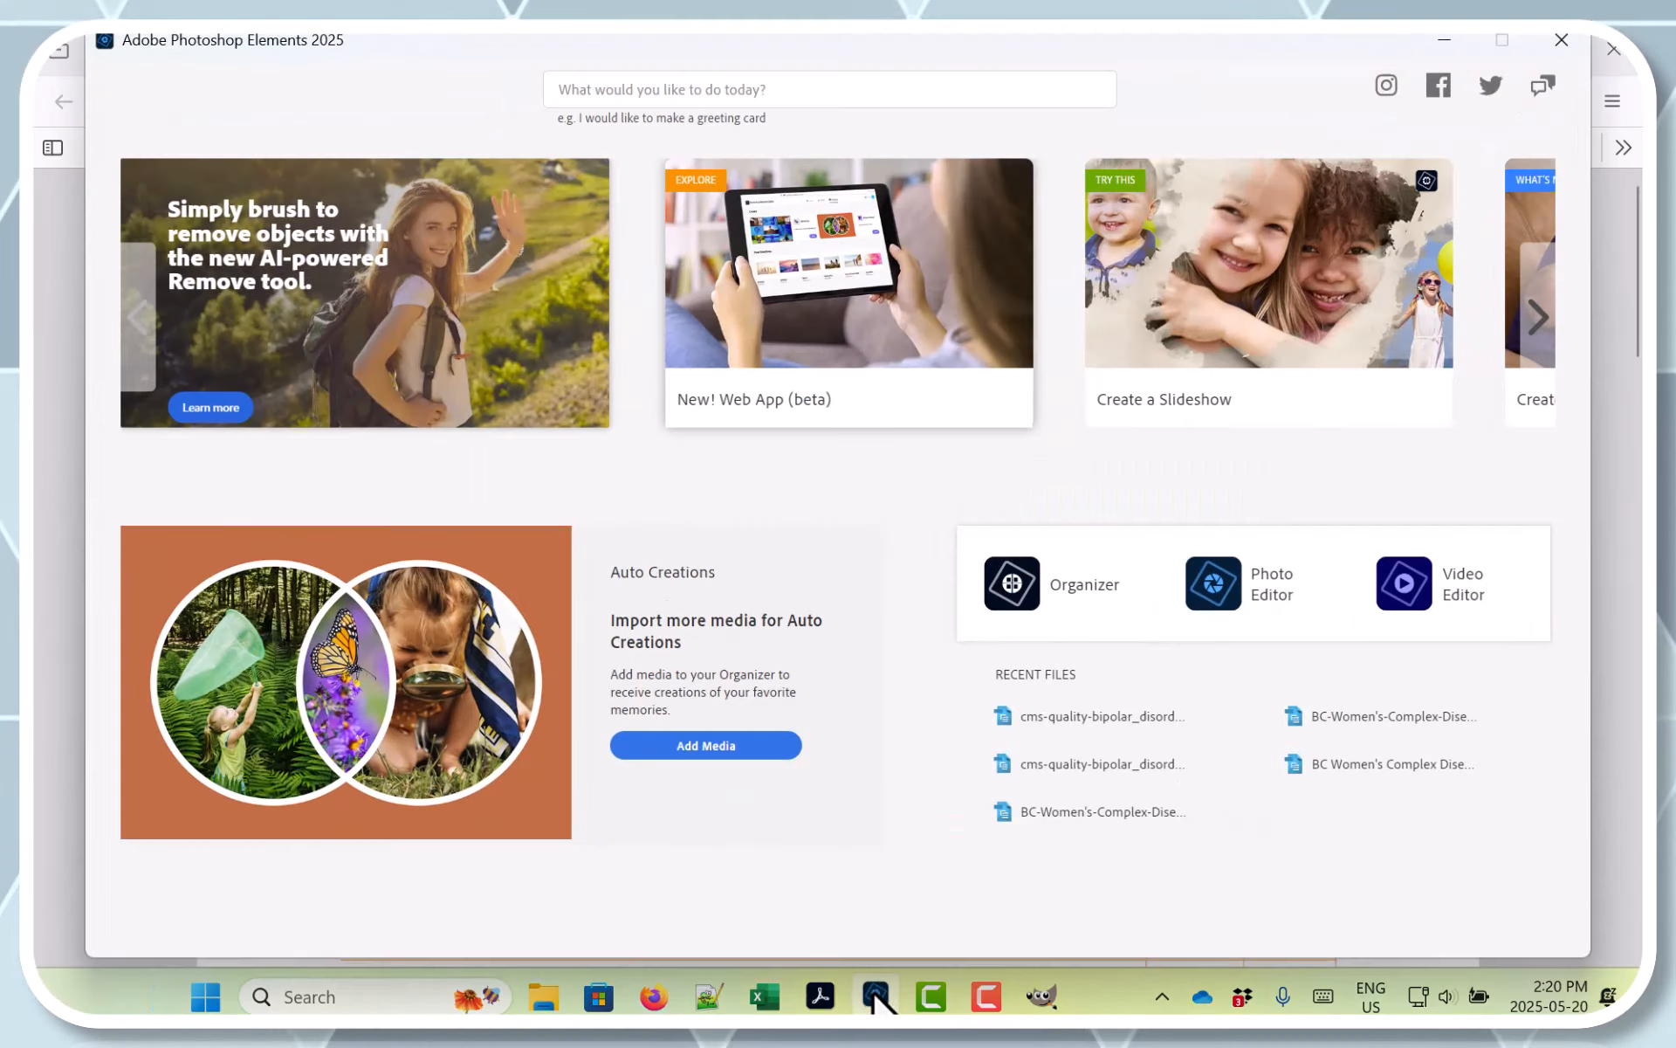
pyautogui.click(1201, 610)
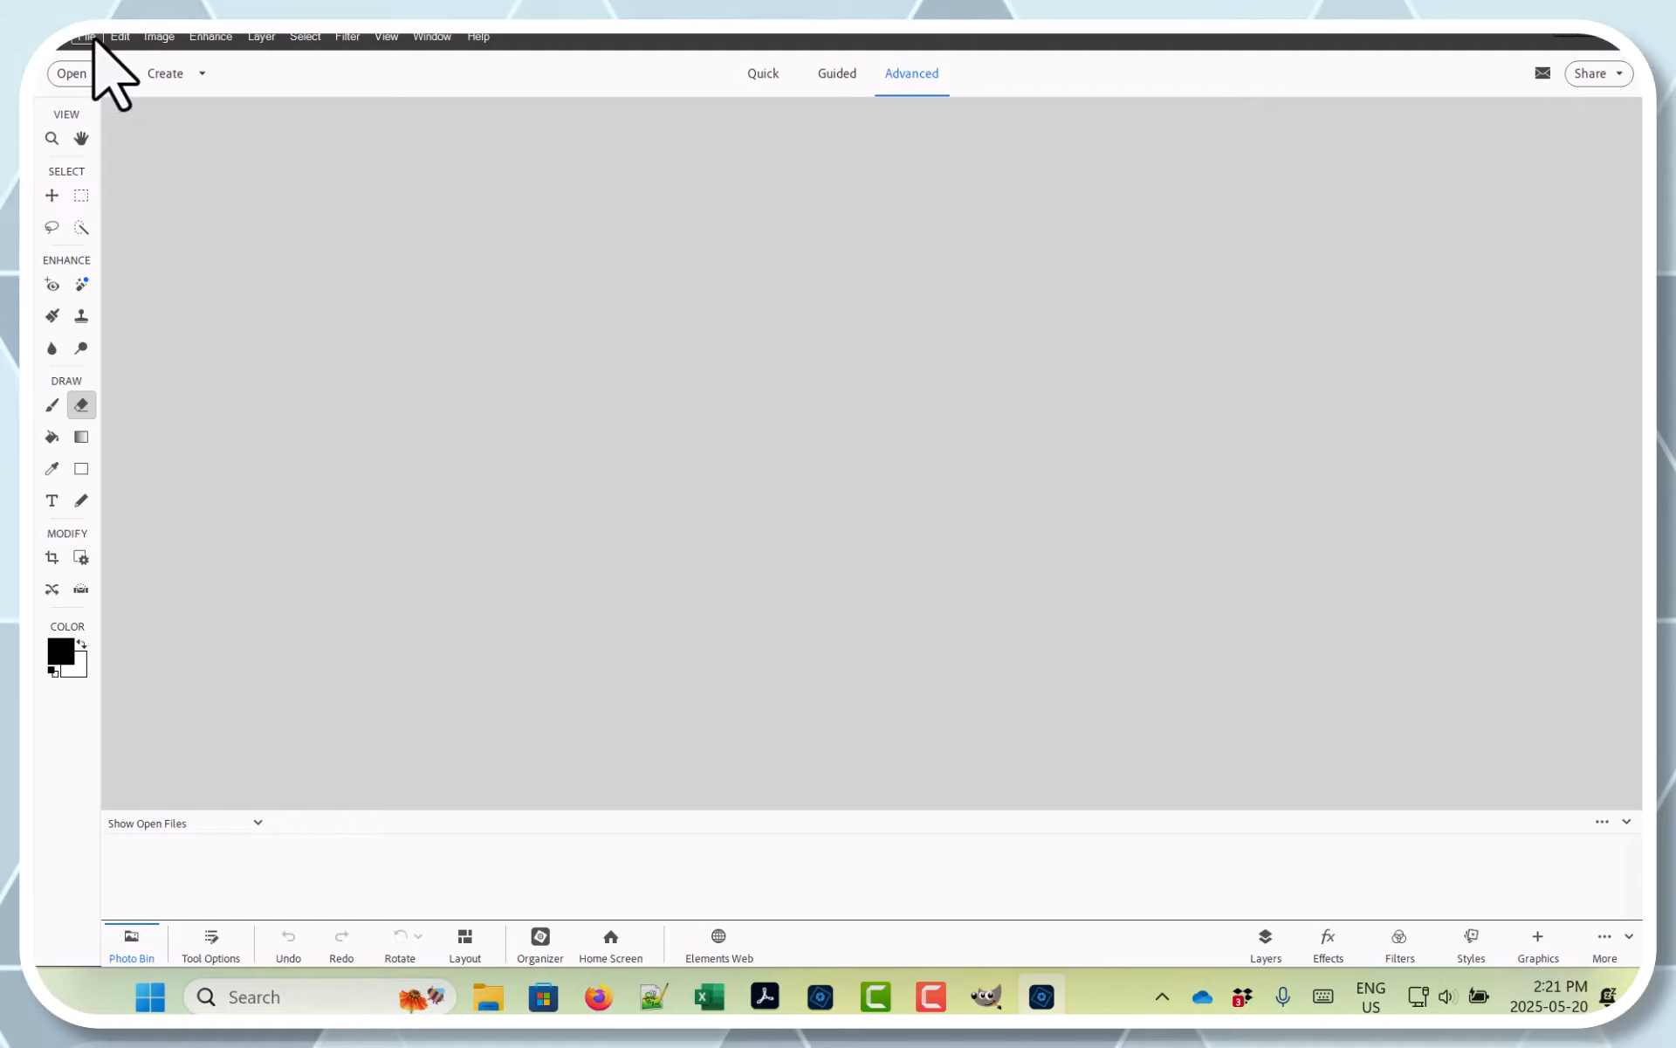
# Import page 2 of cms-quality-bipolar_disorder_mdq_screener.pdf at 300 pixels/inch in RGB Color.
pyautogui.click(91, 38)
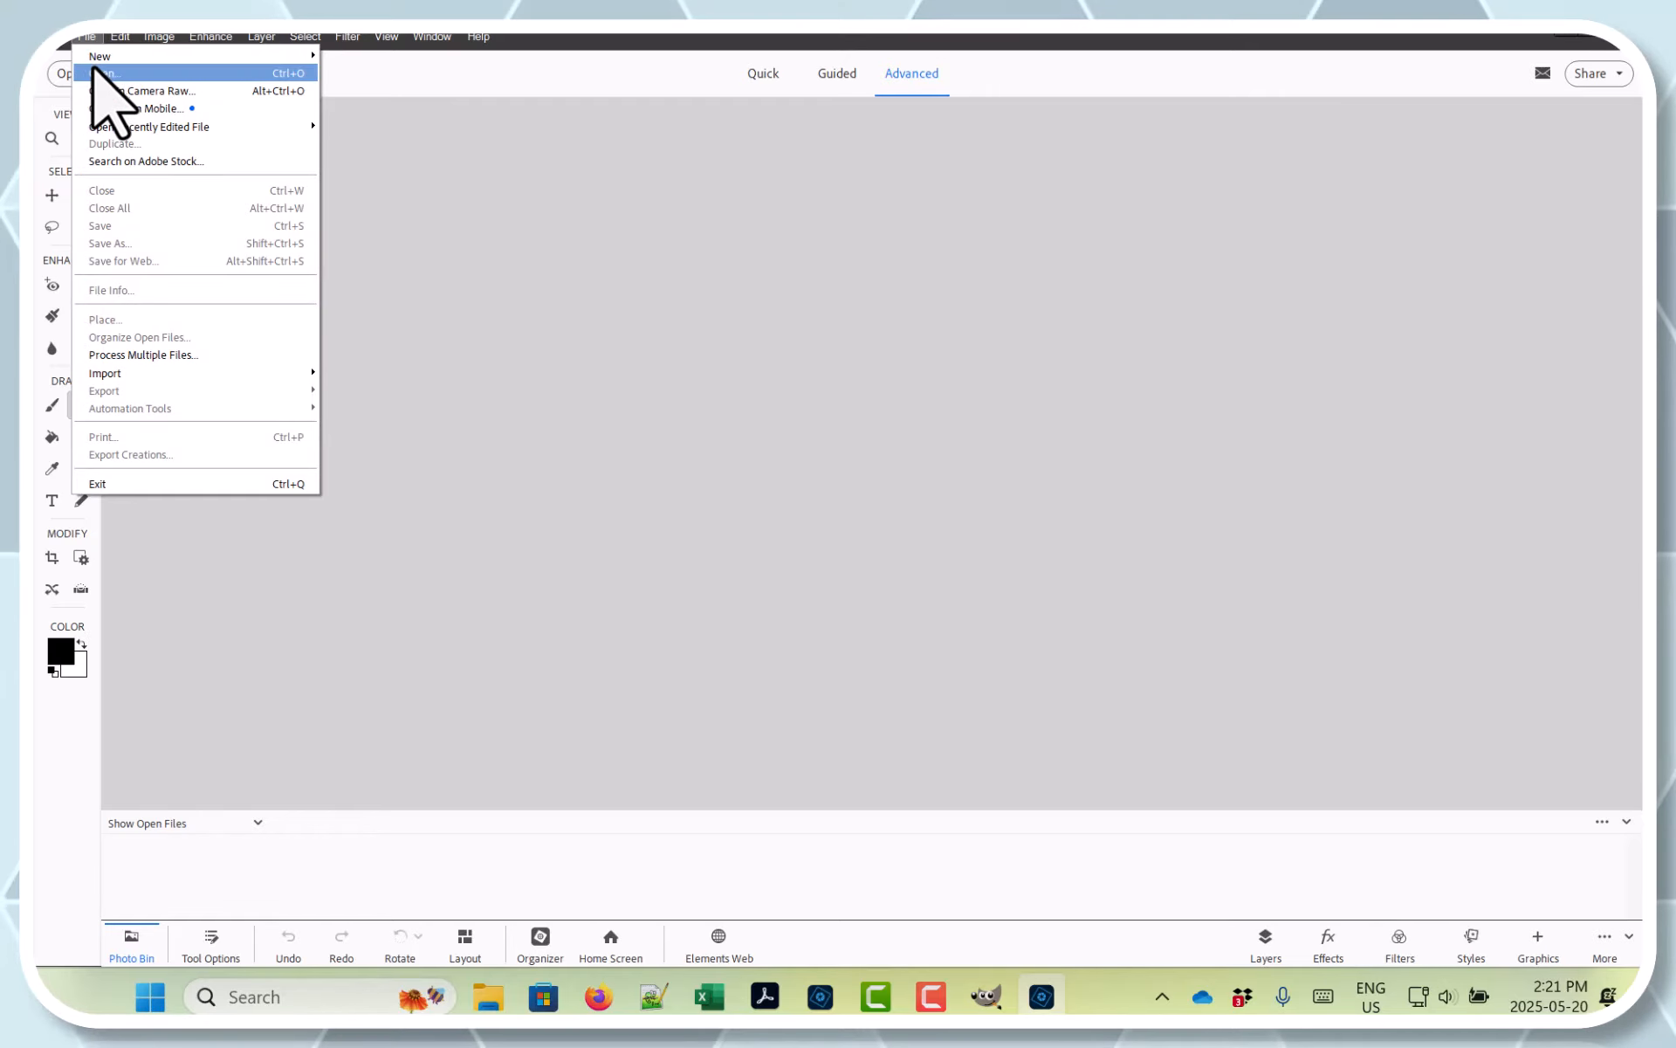
pyautogui.click(94, 72)
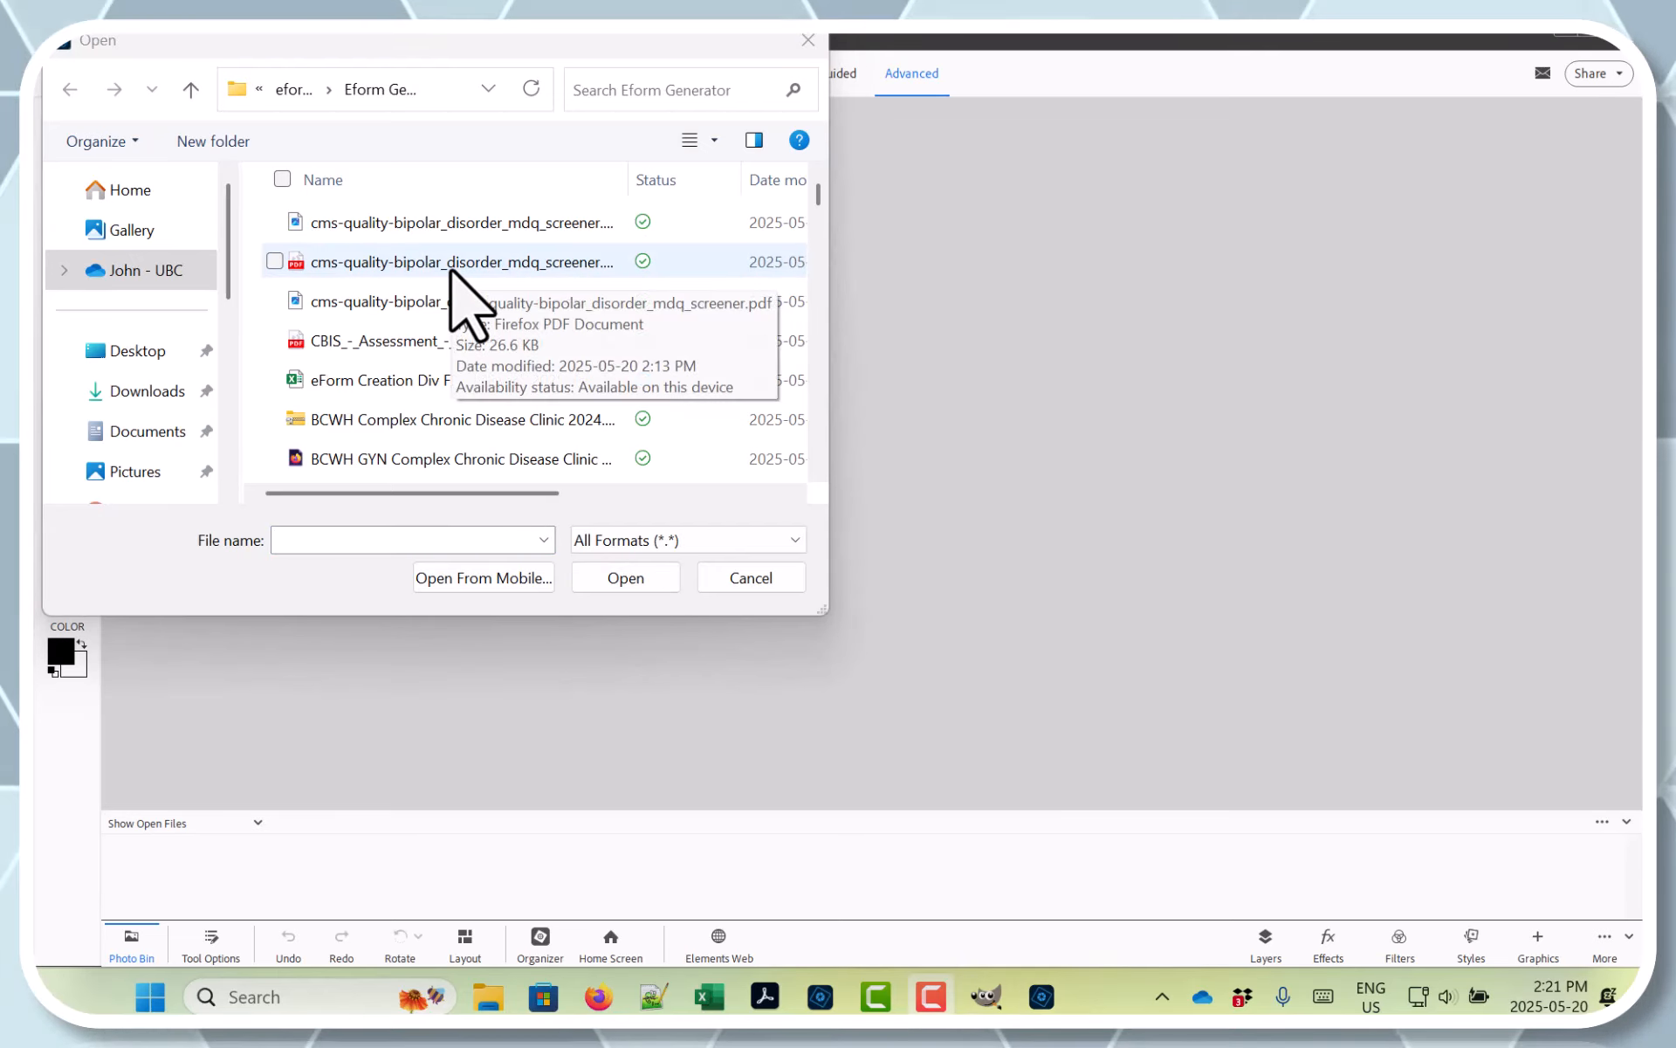
pyautogui.click(450, 270)
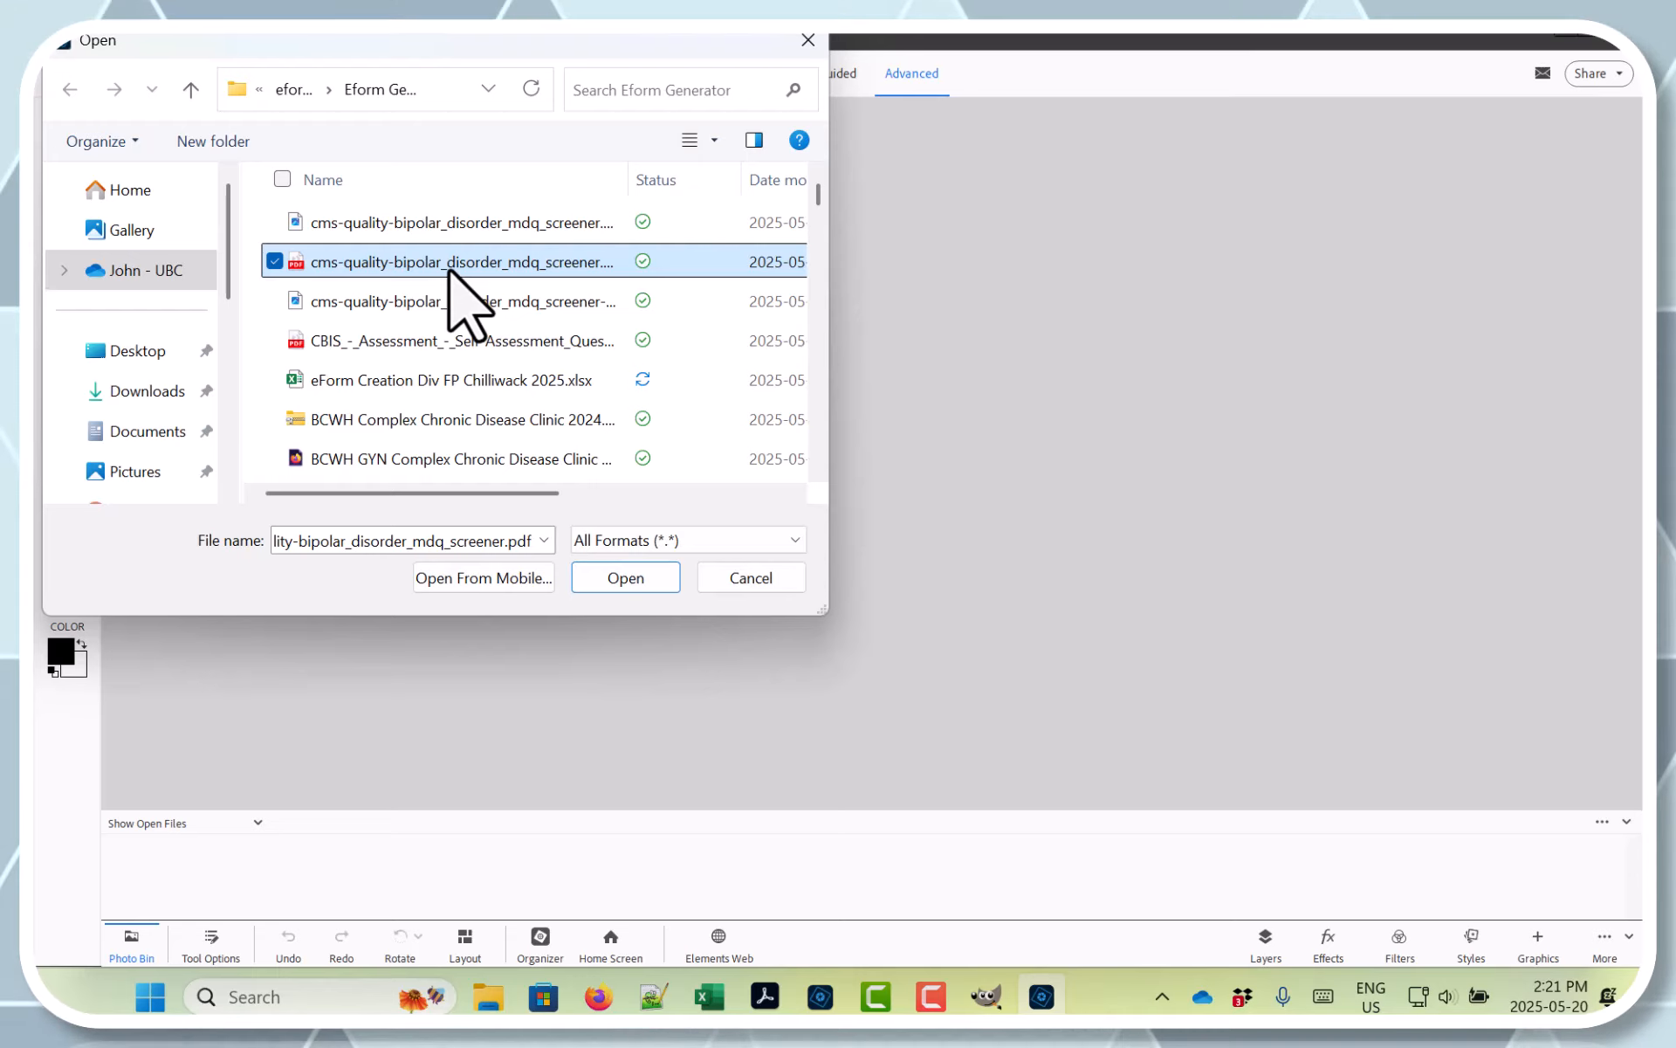
pyautogui.click(589, 575)
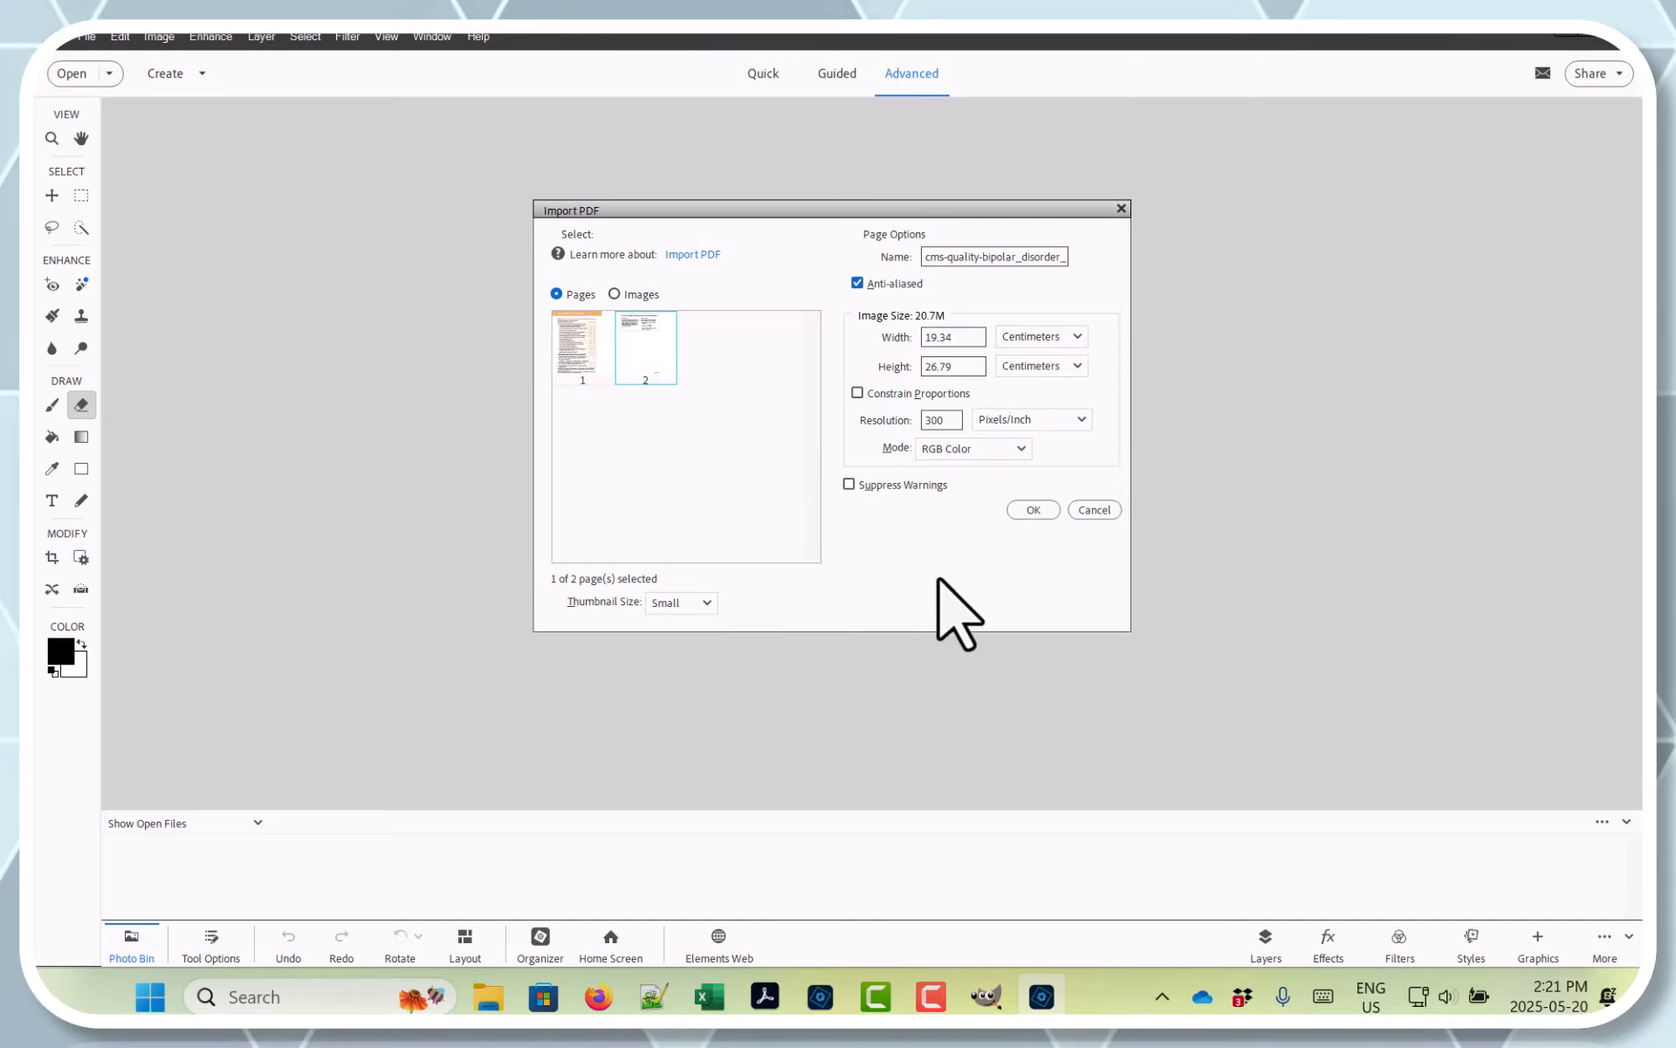
pyautogui.click(1030, 511)
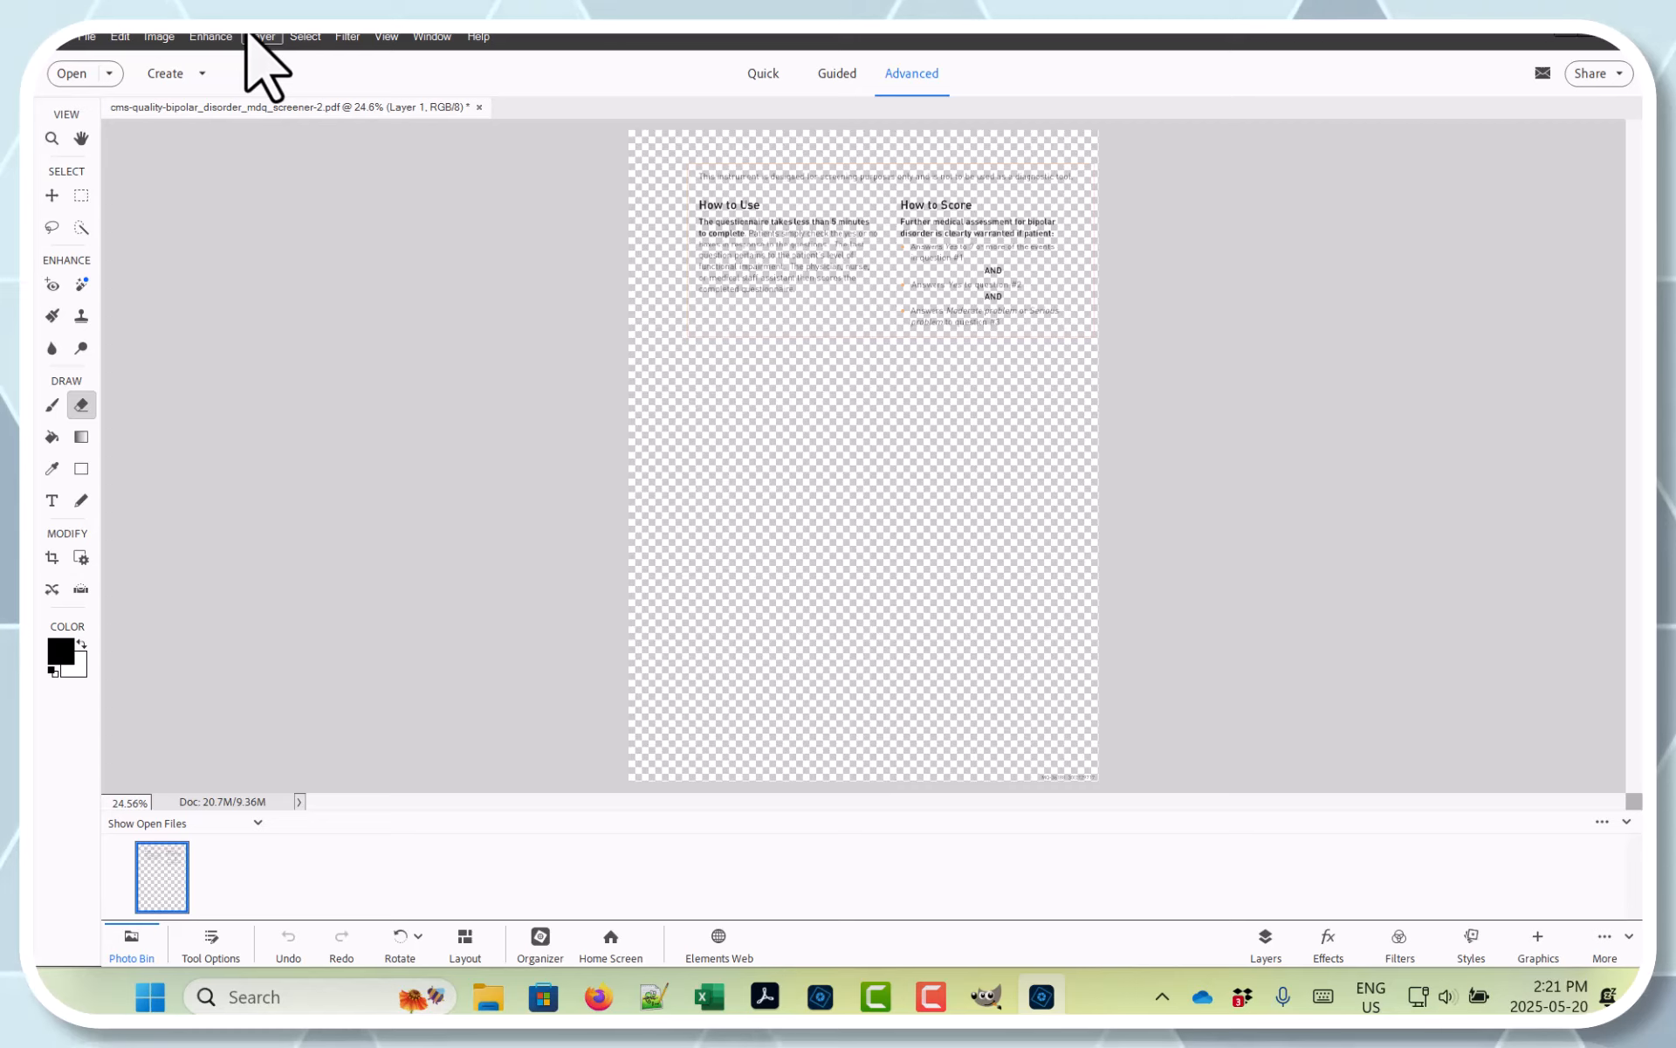
# Flatten the imported page and bring it into Save for Web, keeping the PNG-8 format with 16 colors.
pyautogui.click(258, 37)
pyautogui.click(317, 468)
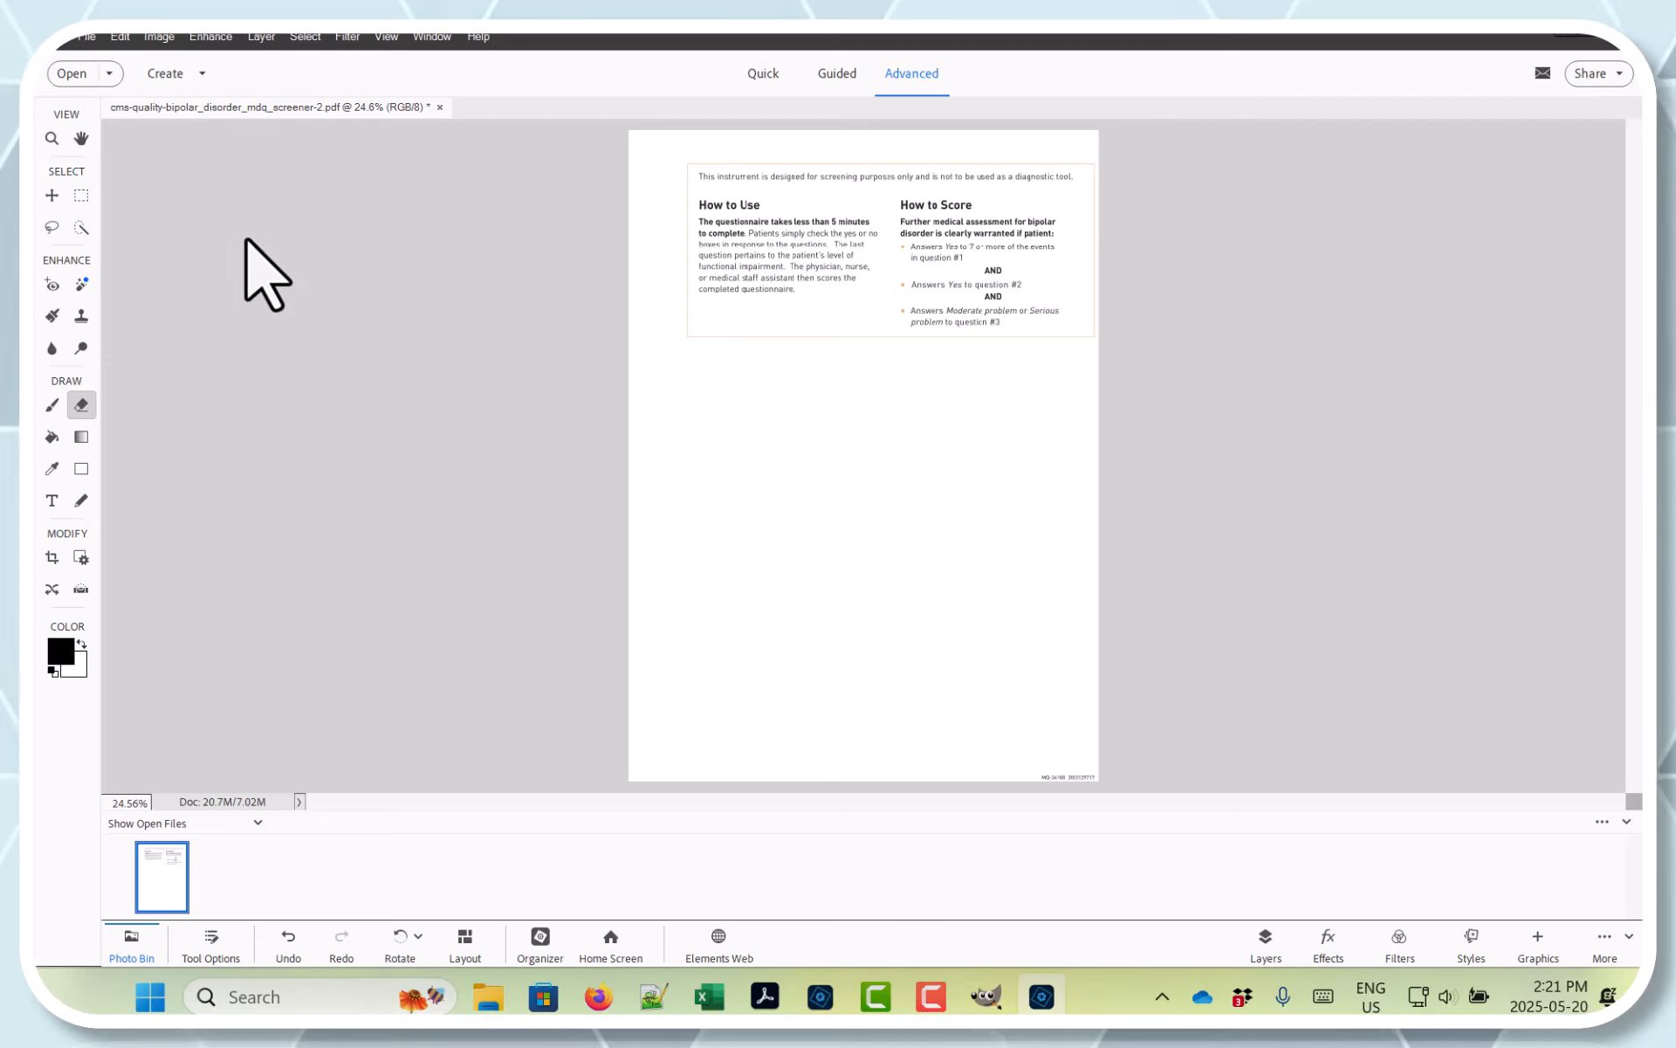
pyautogui.click(86, 36)
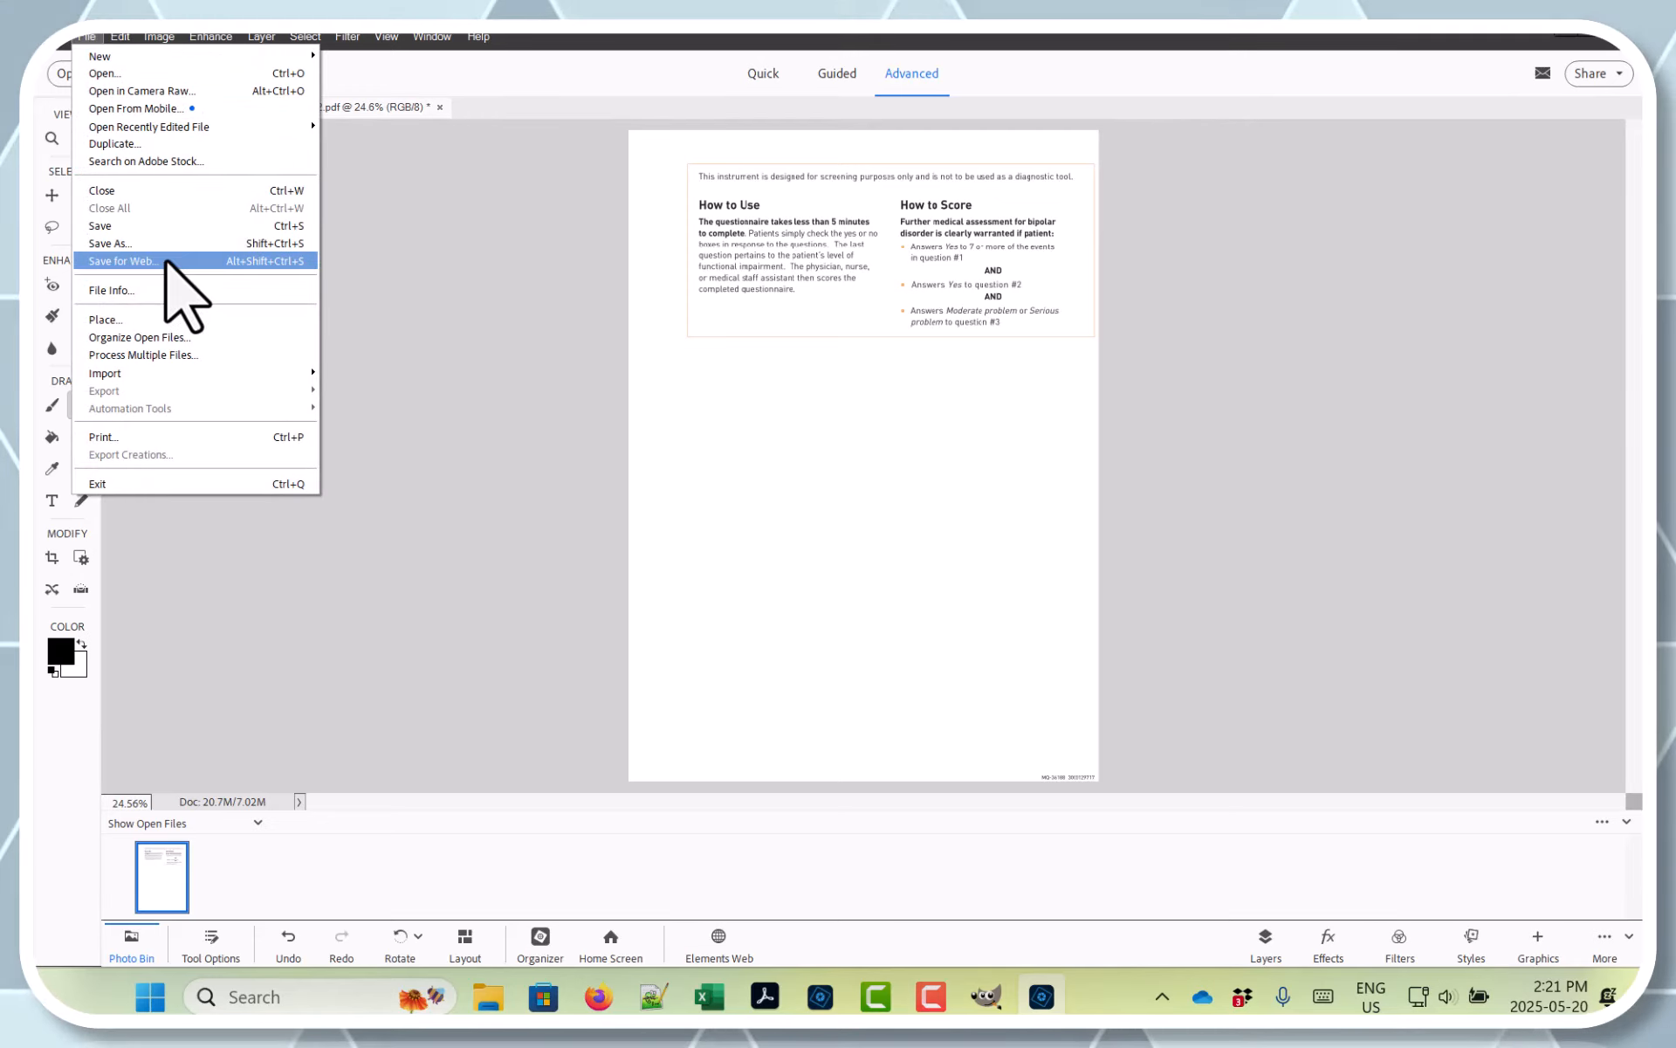
pyautogui.click(162, 261)
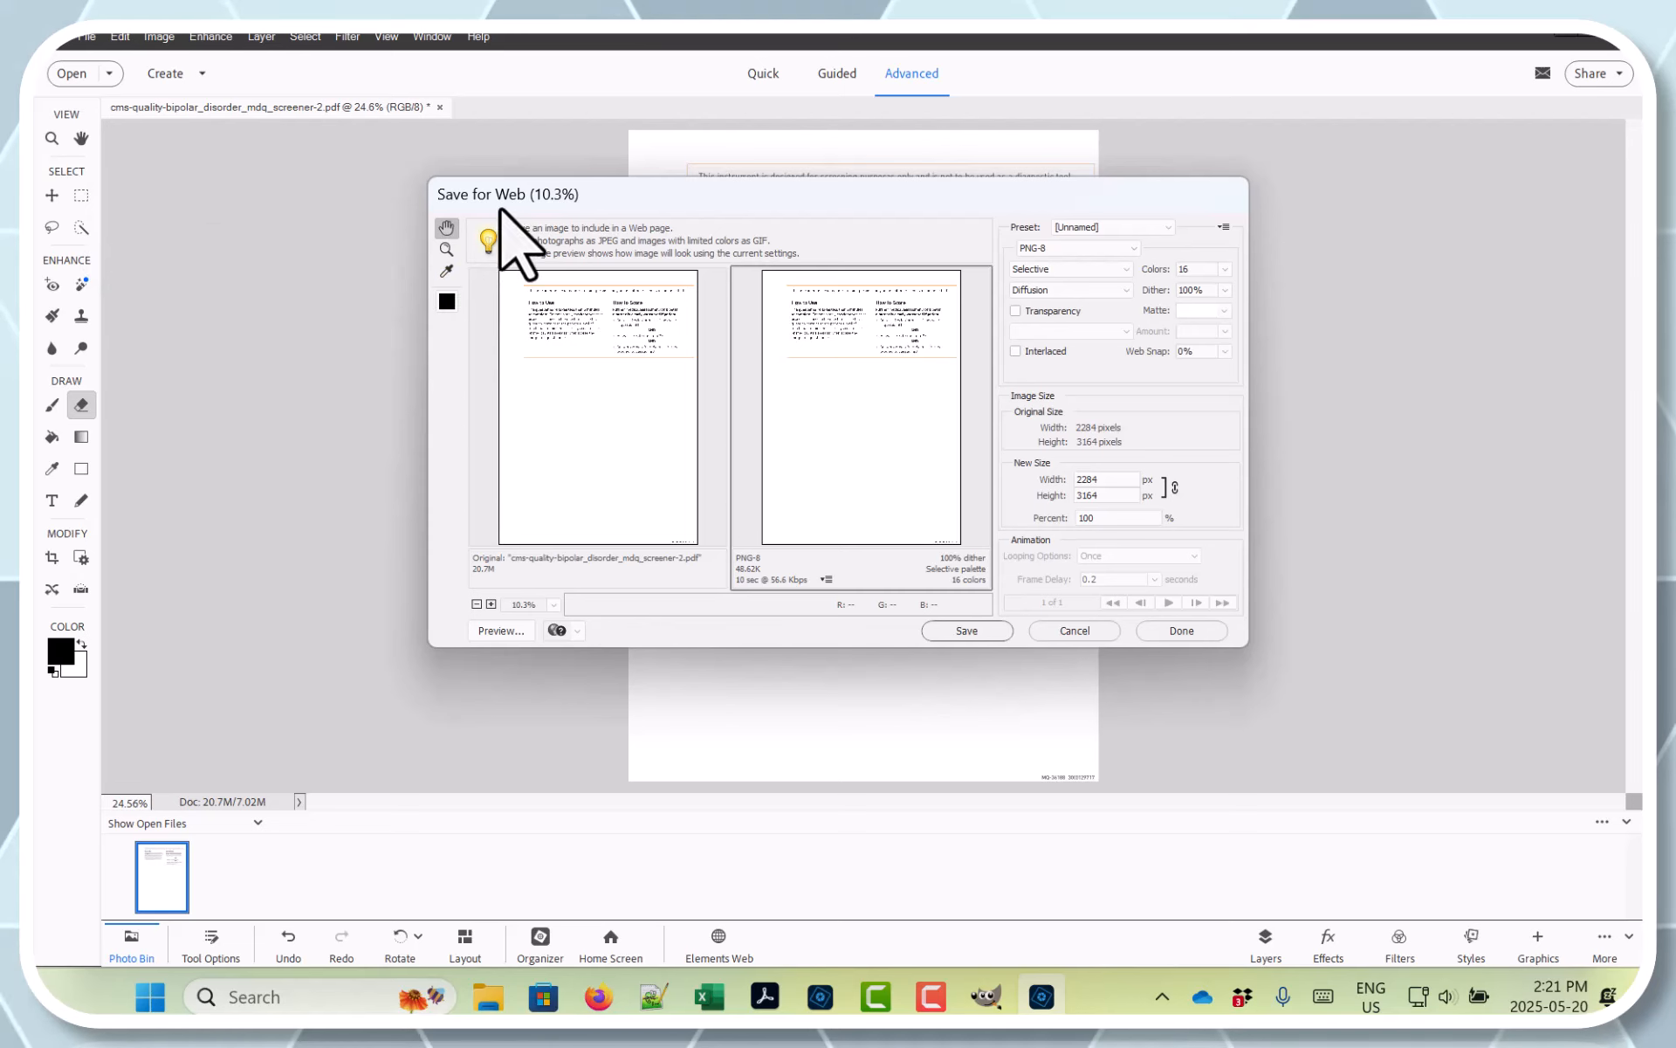
pyautogui.moveTo(613, 211); pyautogui.dragTo(454, 312)
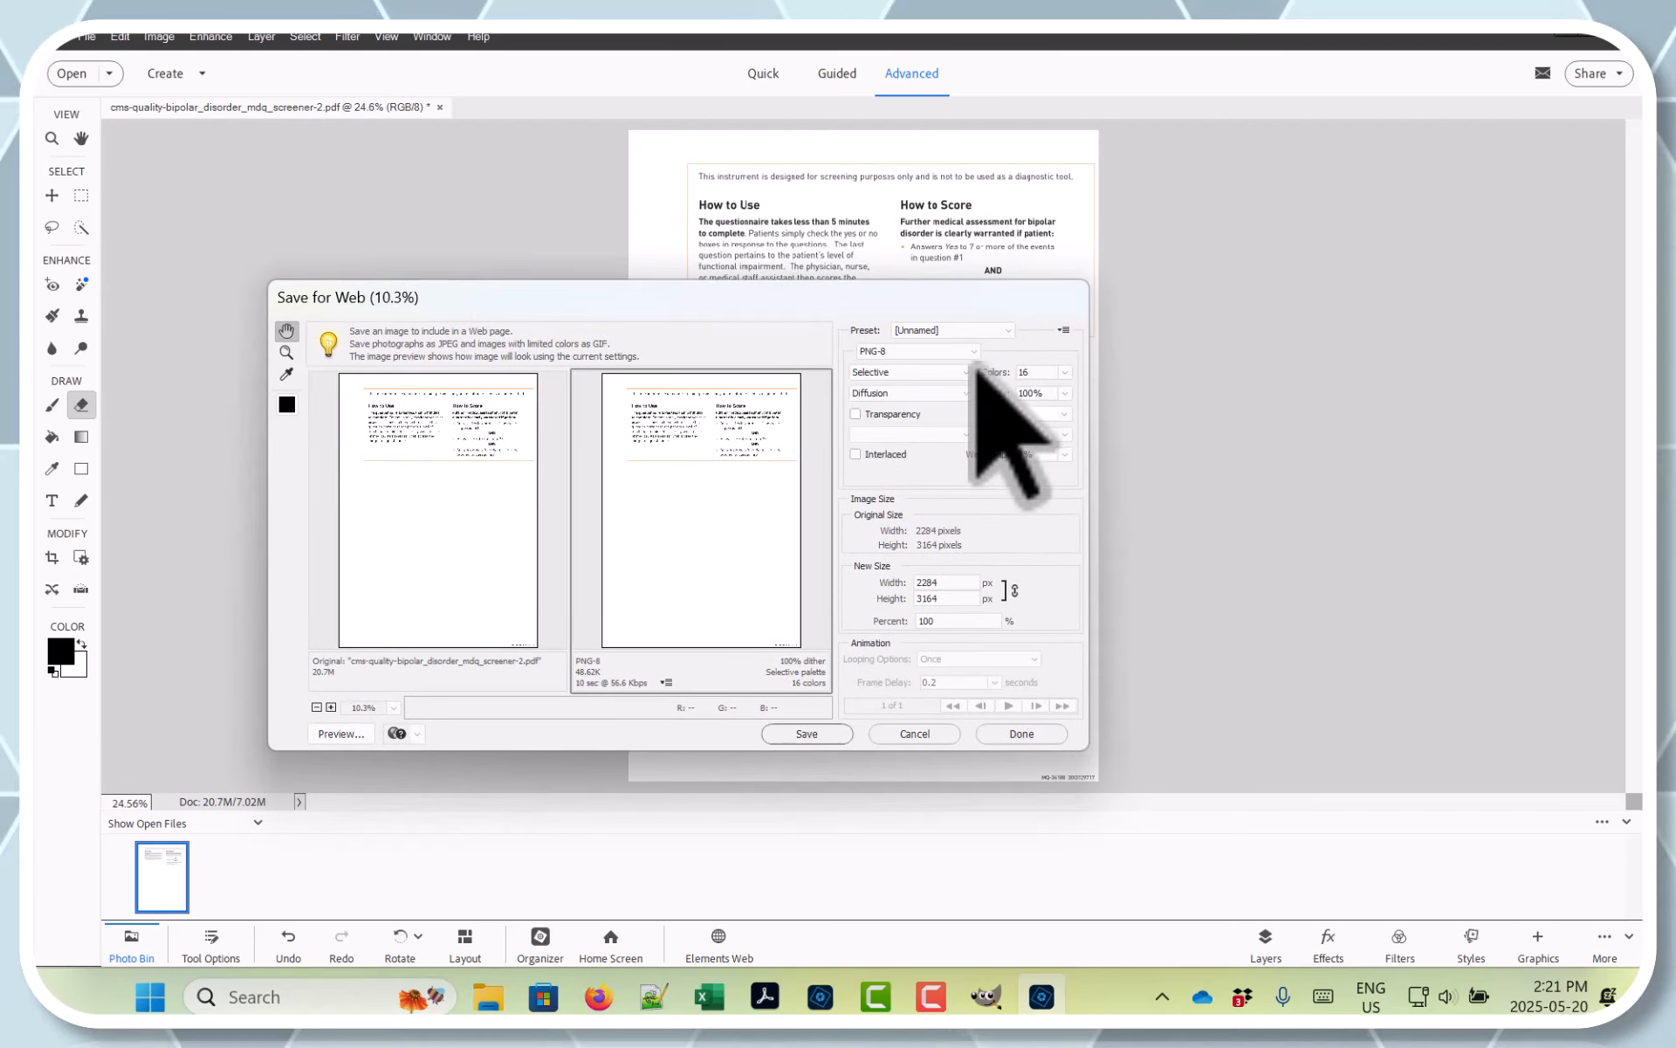
pyautogui.click(971, 351)
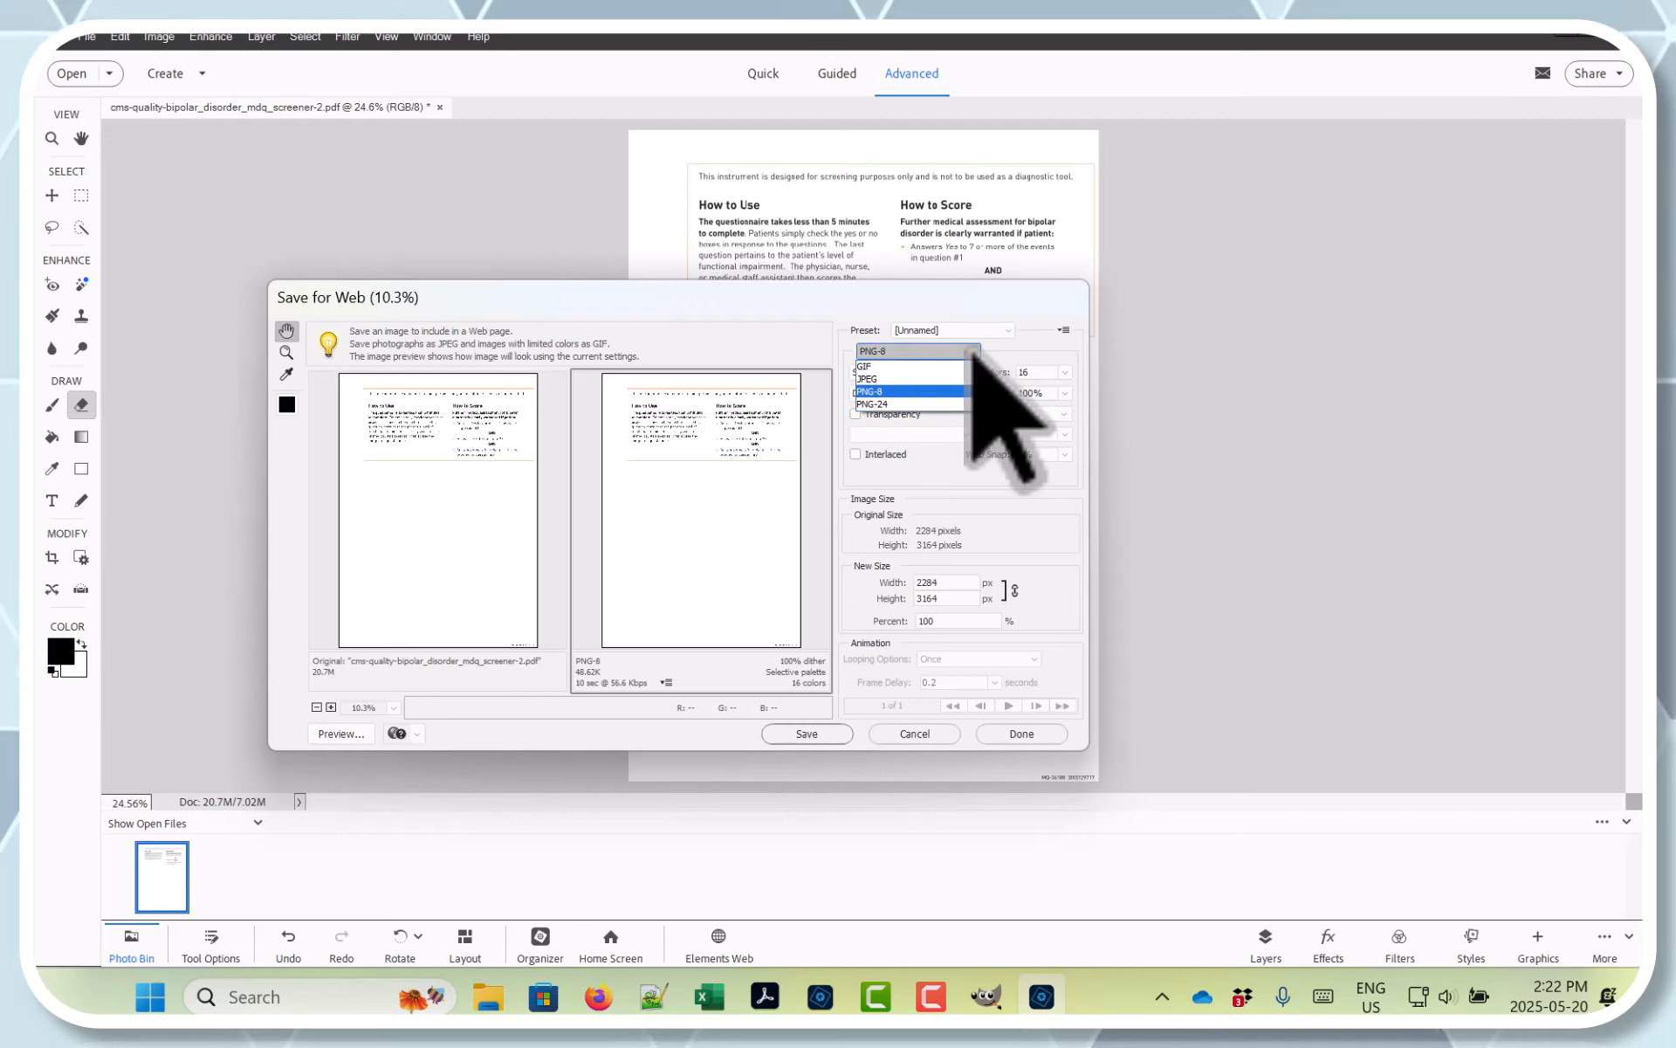
pyautogui.click(971, 352)
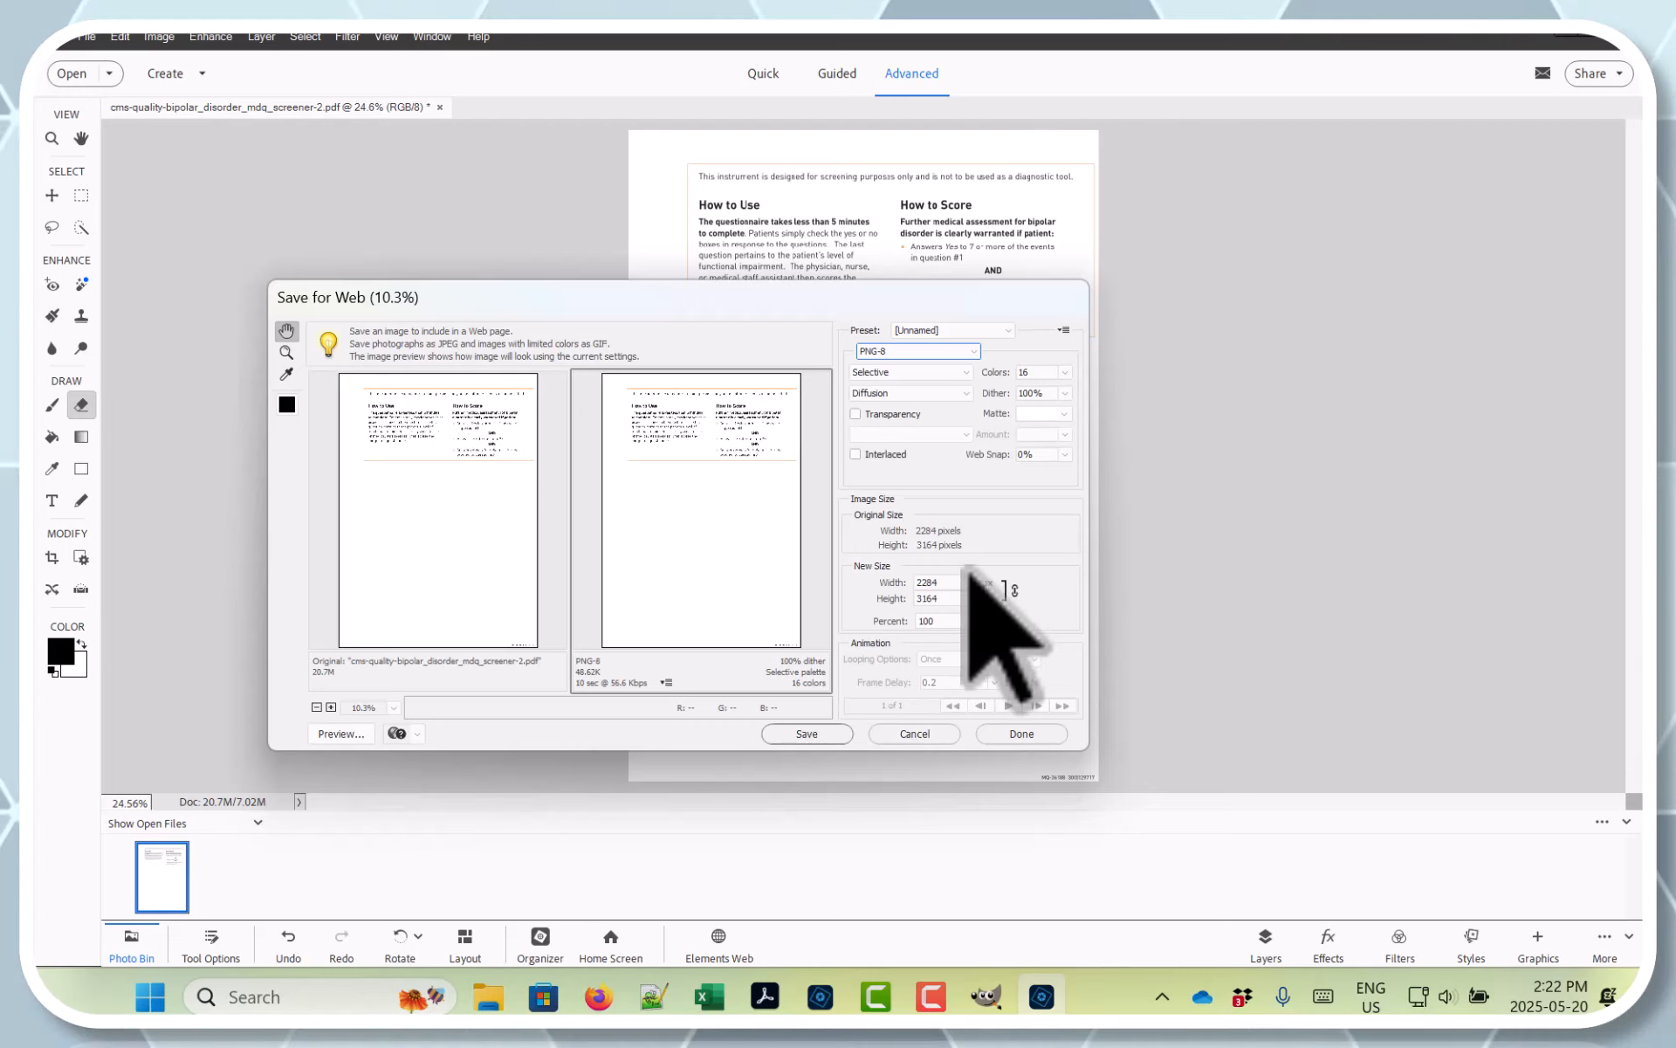
# Set the new image size to 1500 px wide and 1941 px high, without constraining the proportions.
pyautogui.doubleClick(943, 583)
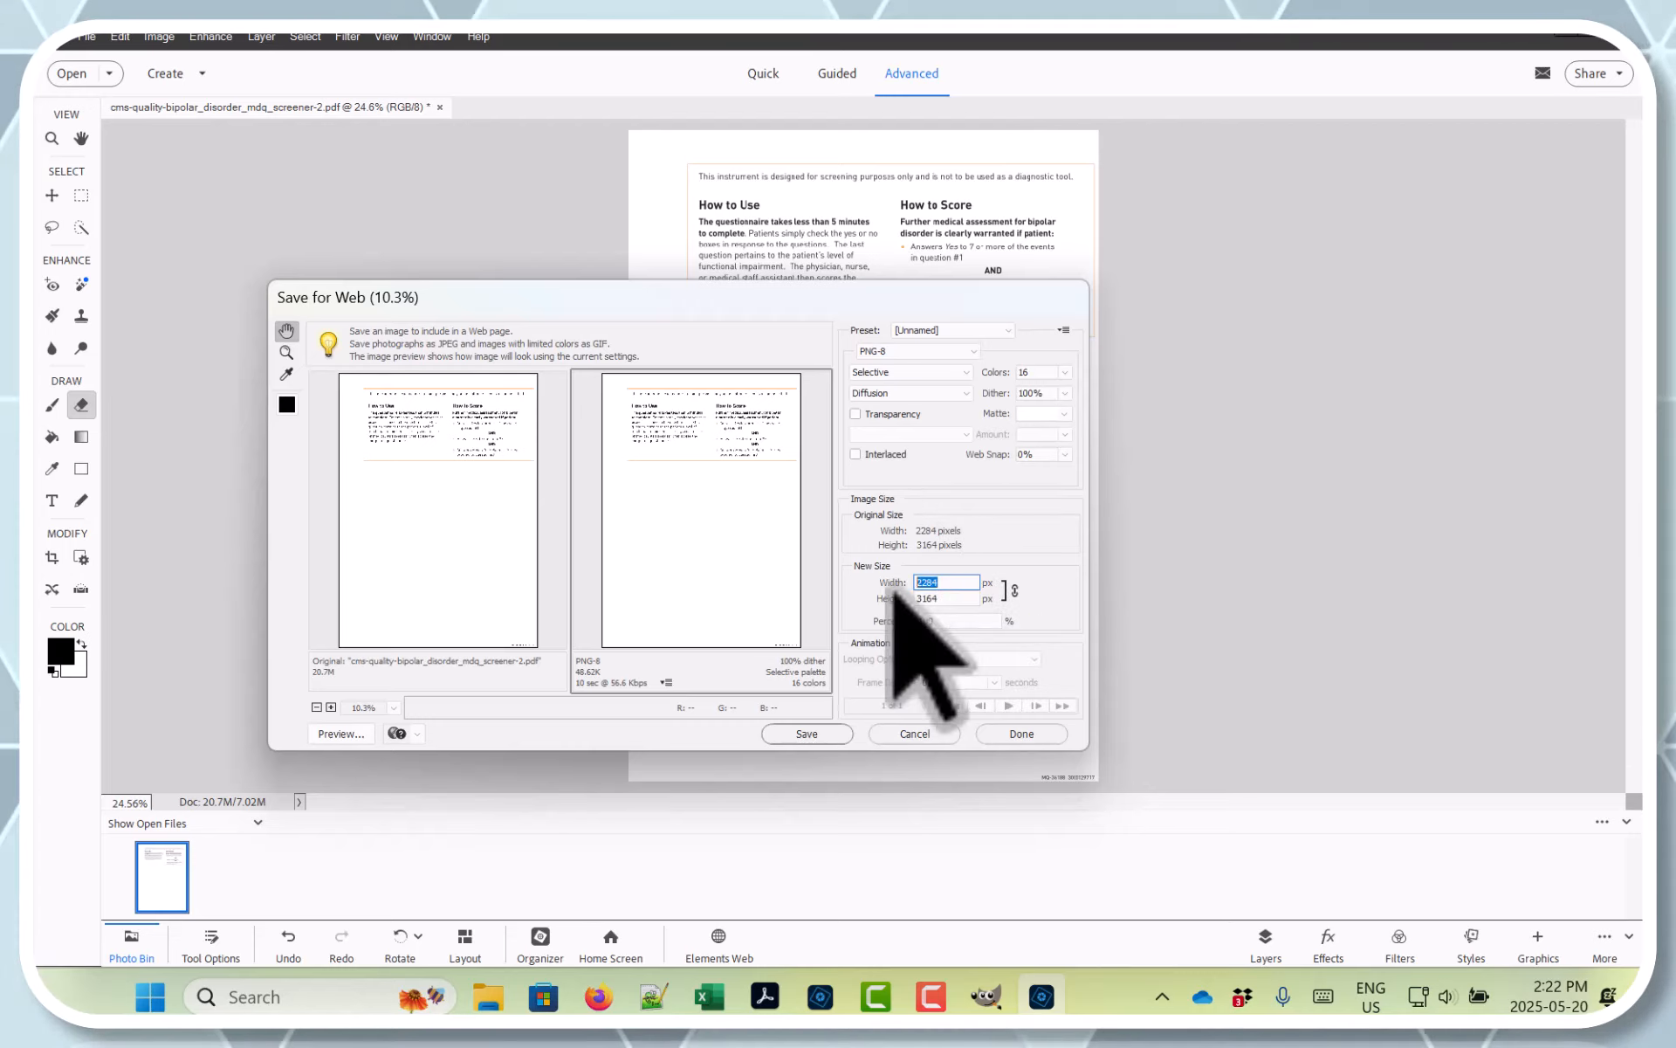
pyautogui.write('1500')
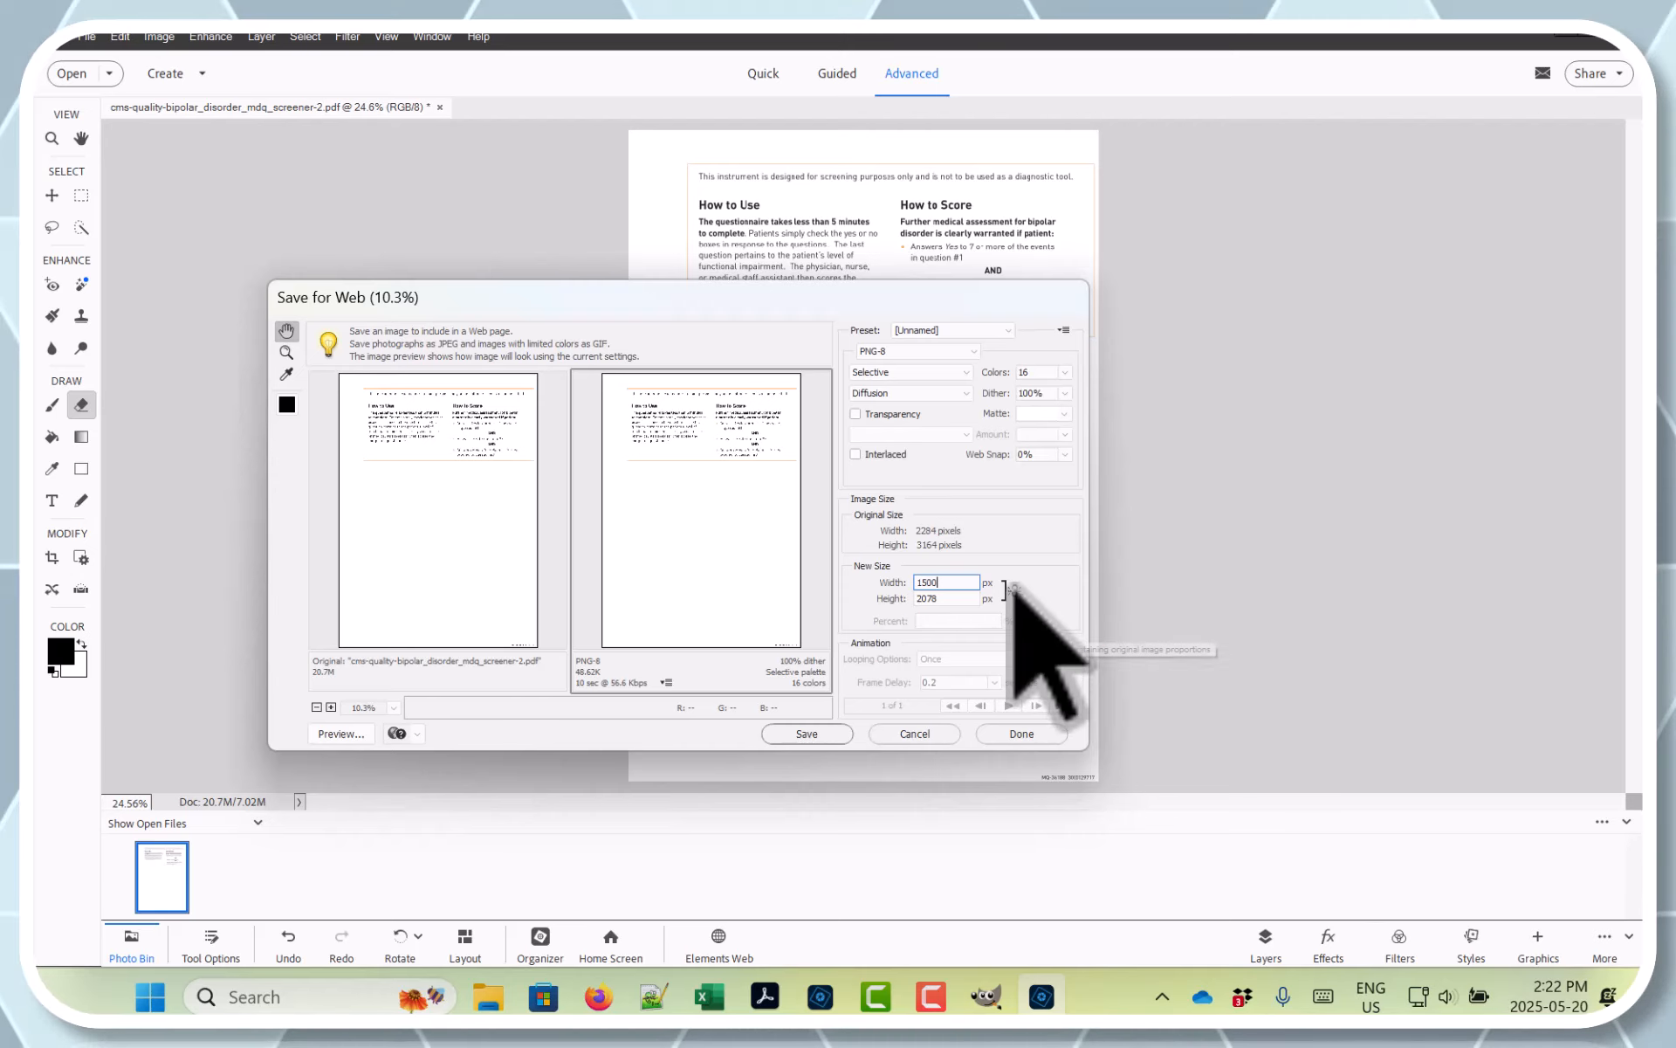
pyautogui.click(960, 599)
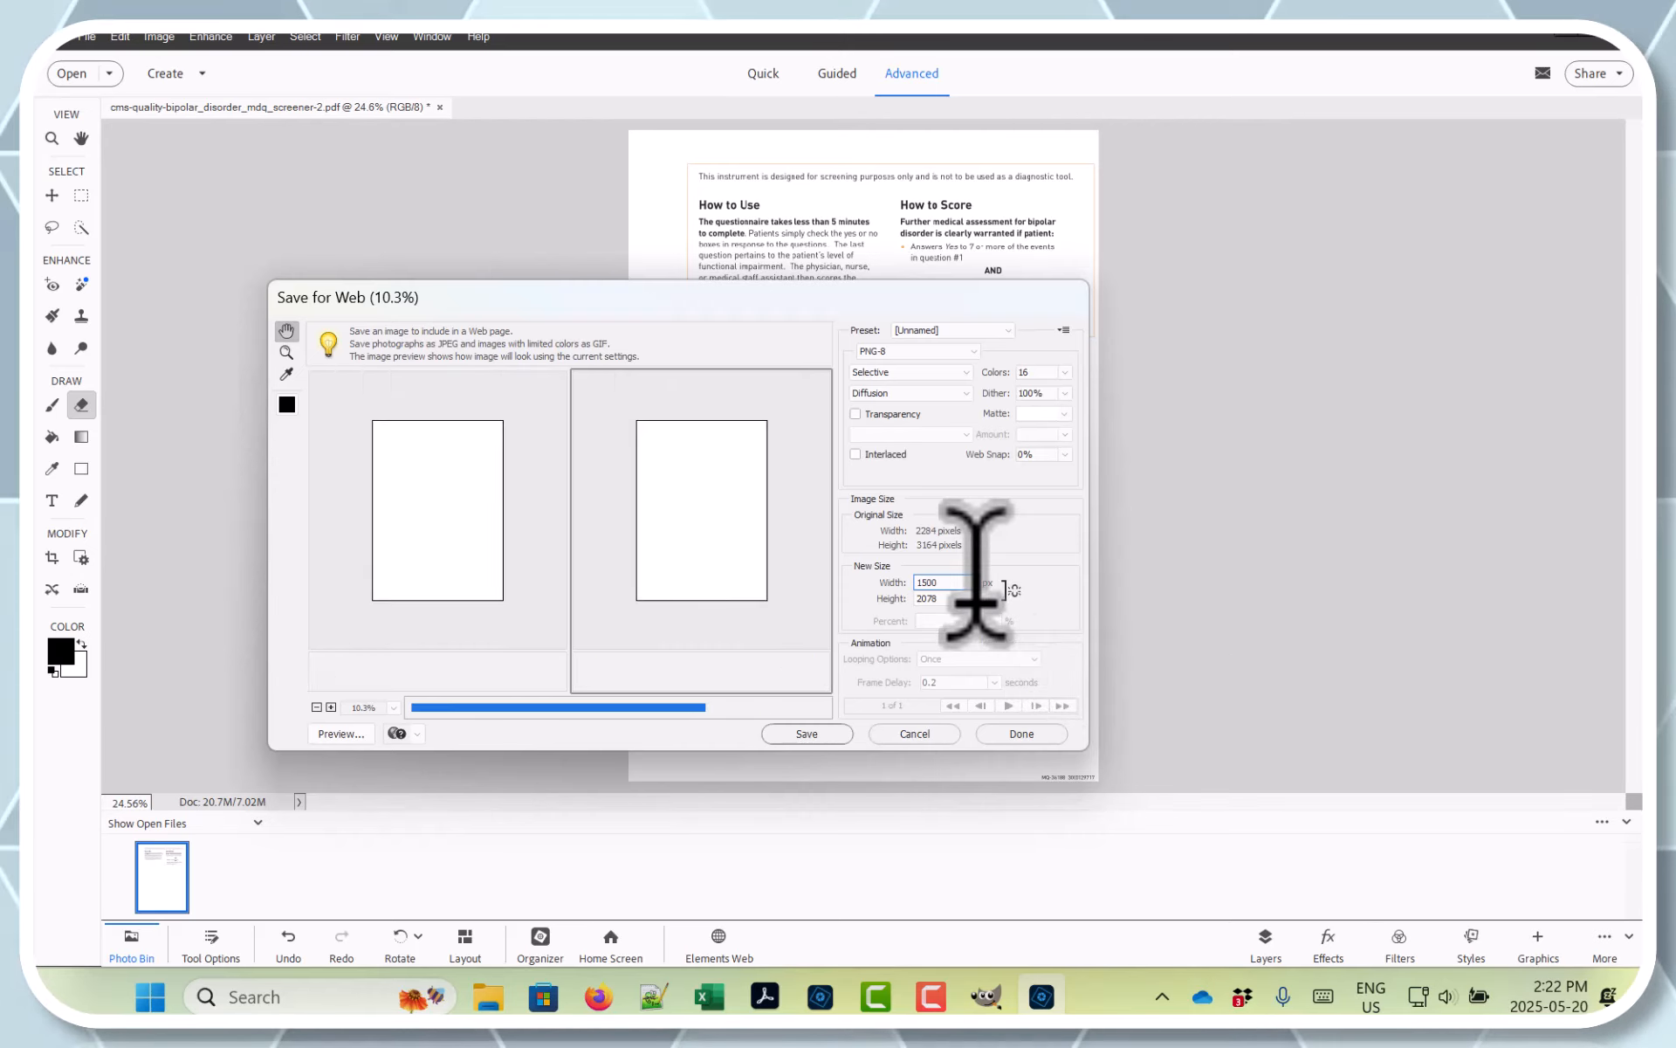
pyautogui.moveTo(962, 599); pyautogui.dragTo(884, 598)
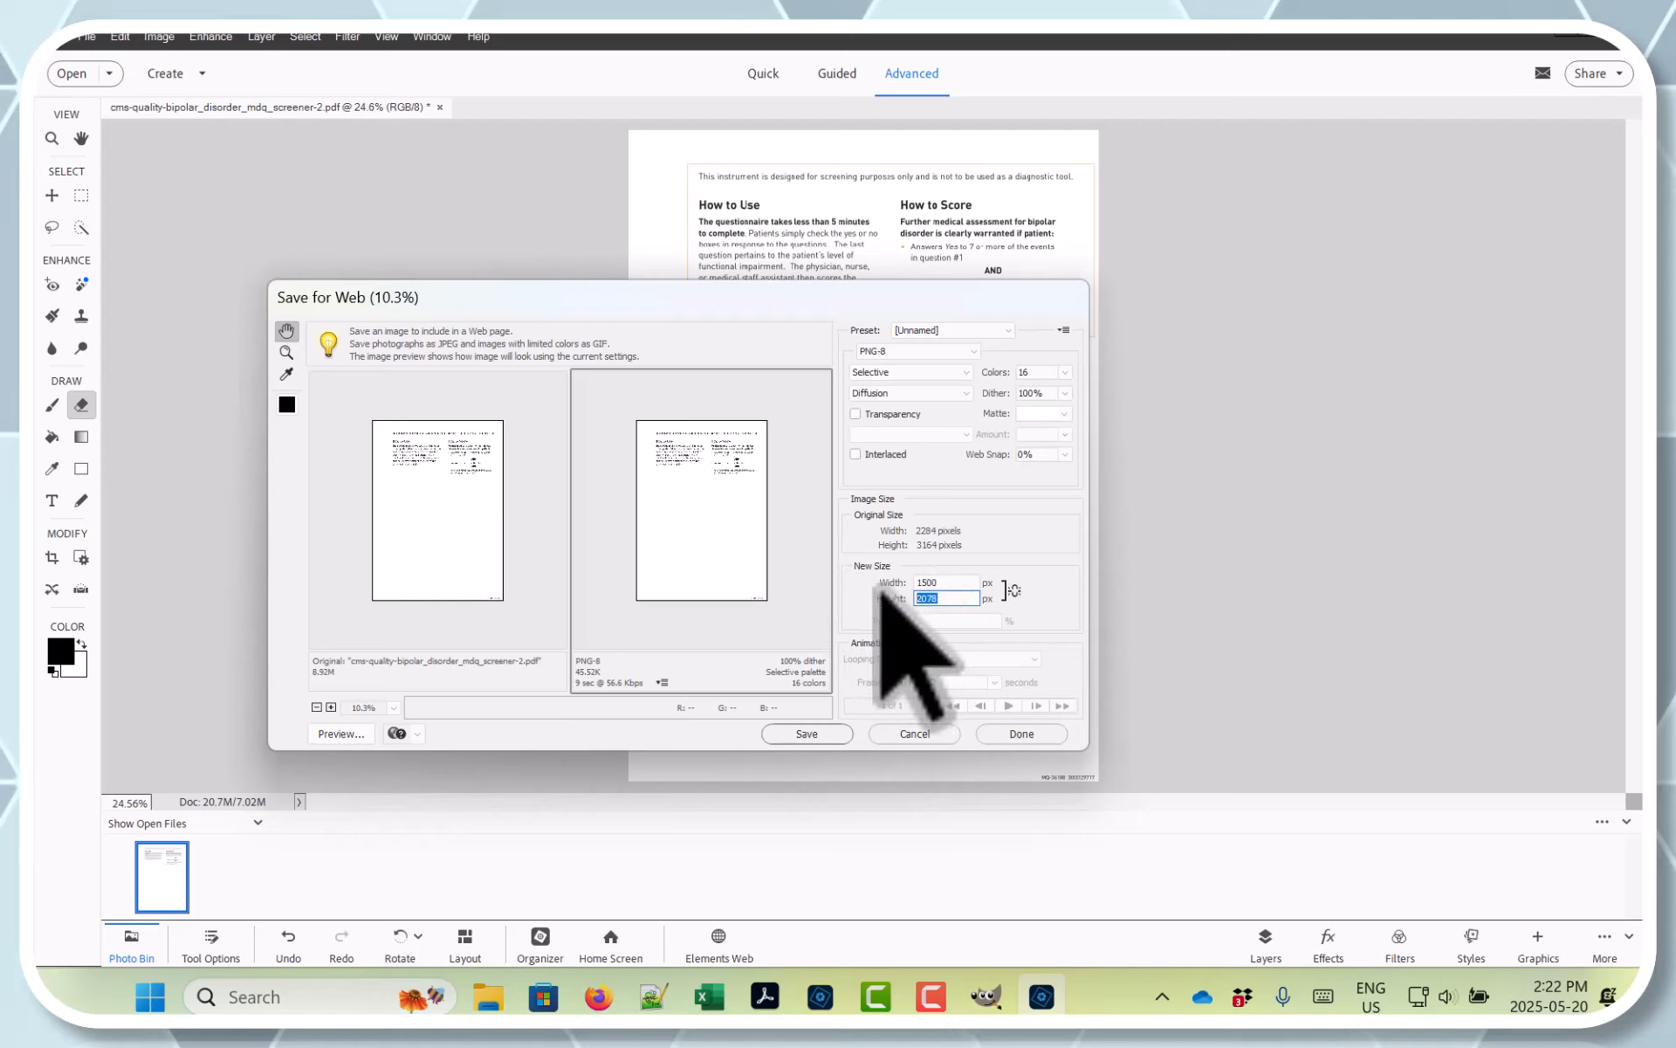
pyautogui.write('1941')
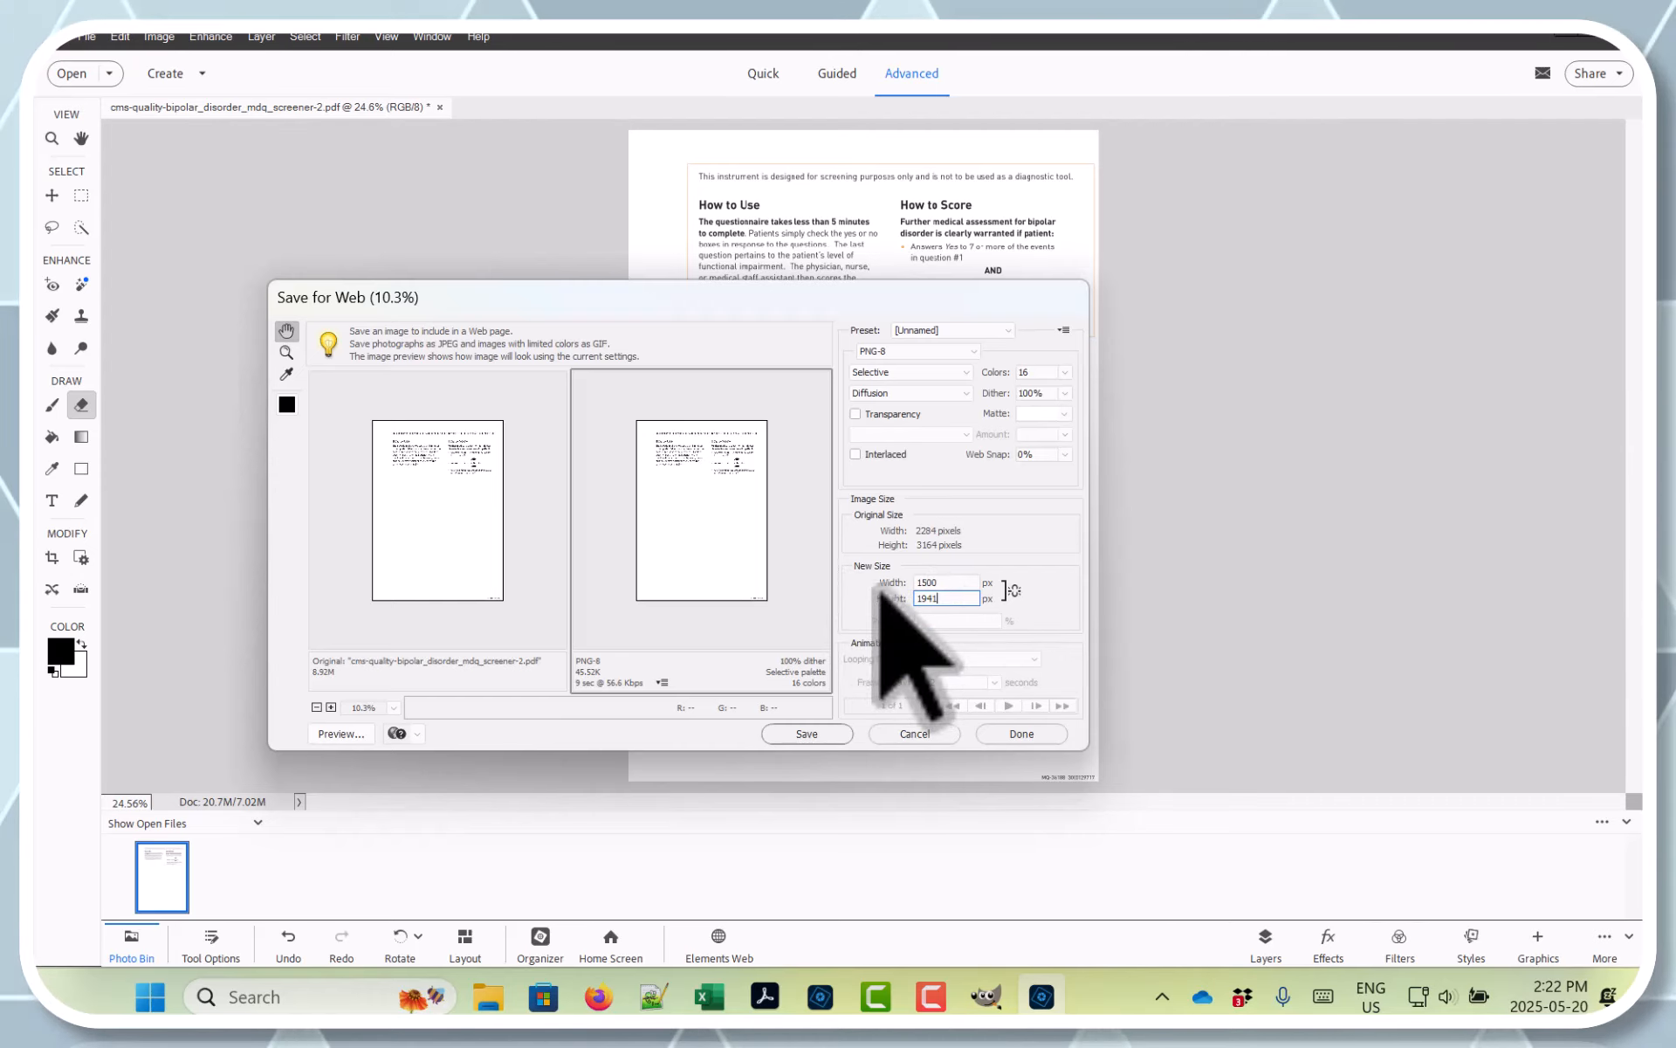
# Save the optimized image as cms-quality-bipolar_disorder_mdq_screener-2.png in the Eform Generator folder, replacing the existing file.
pyautogui.click(799, 731)
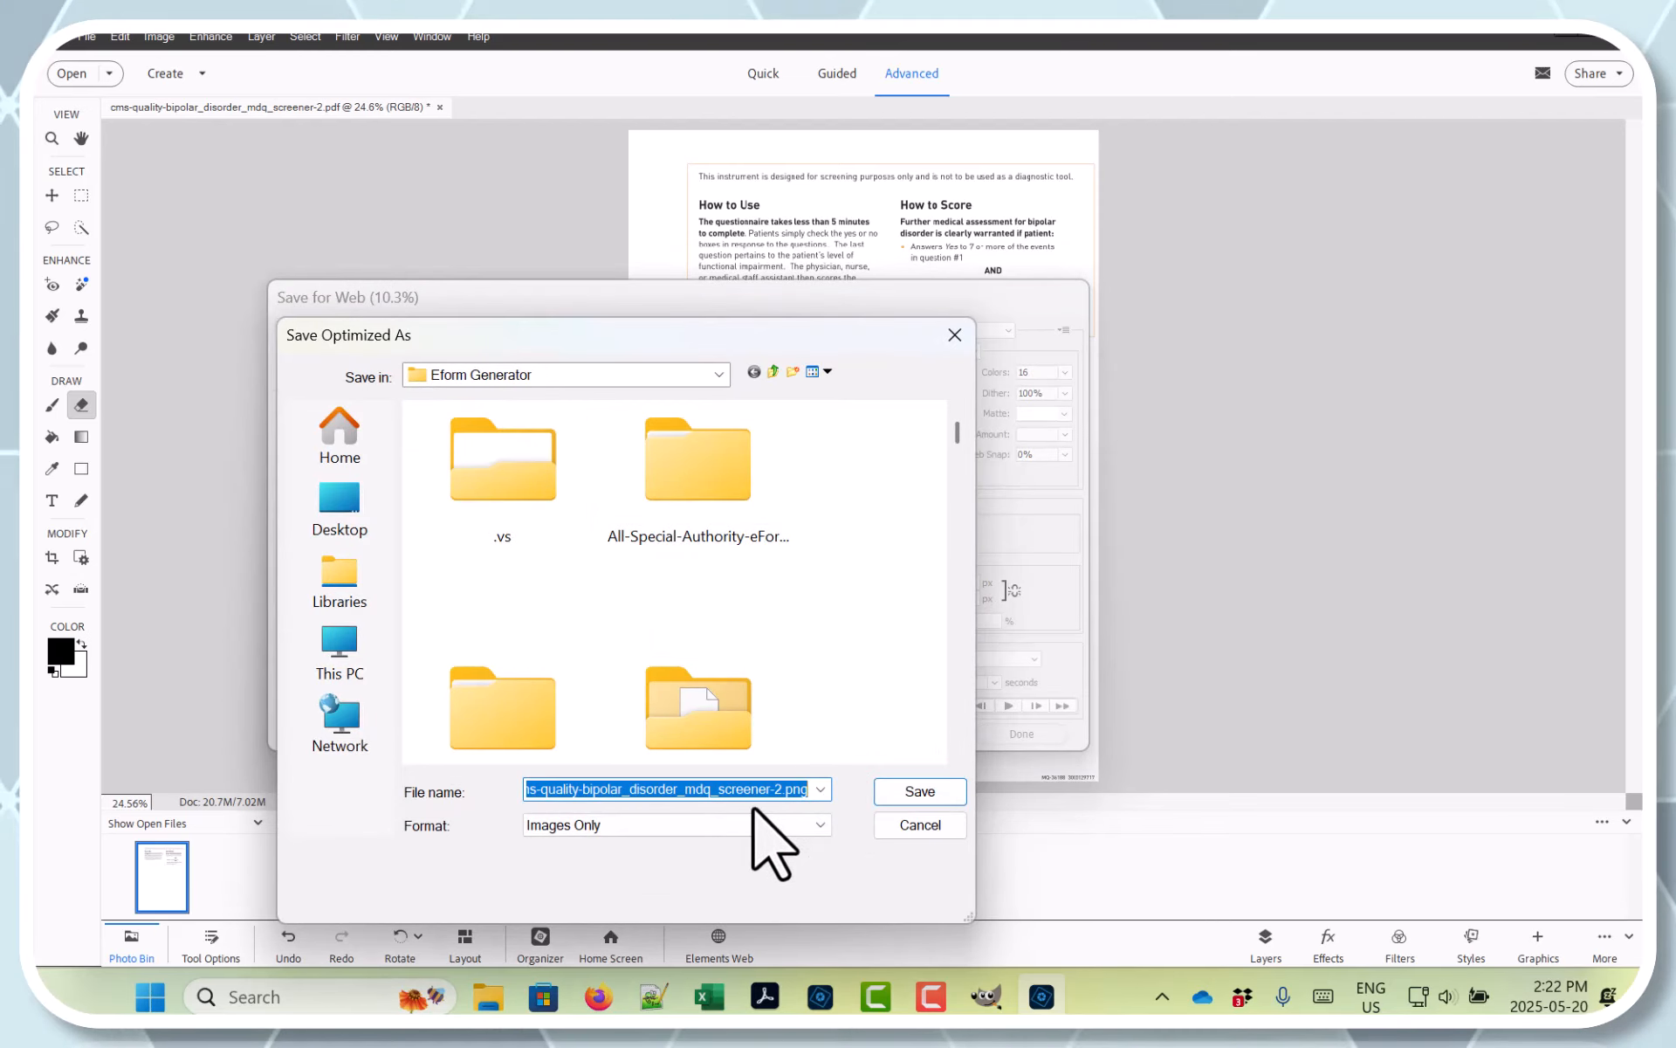
pyautogui.click(918, 796)
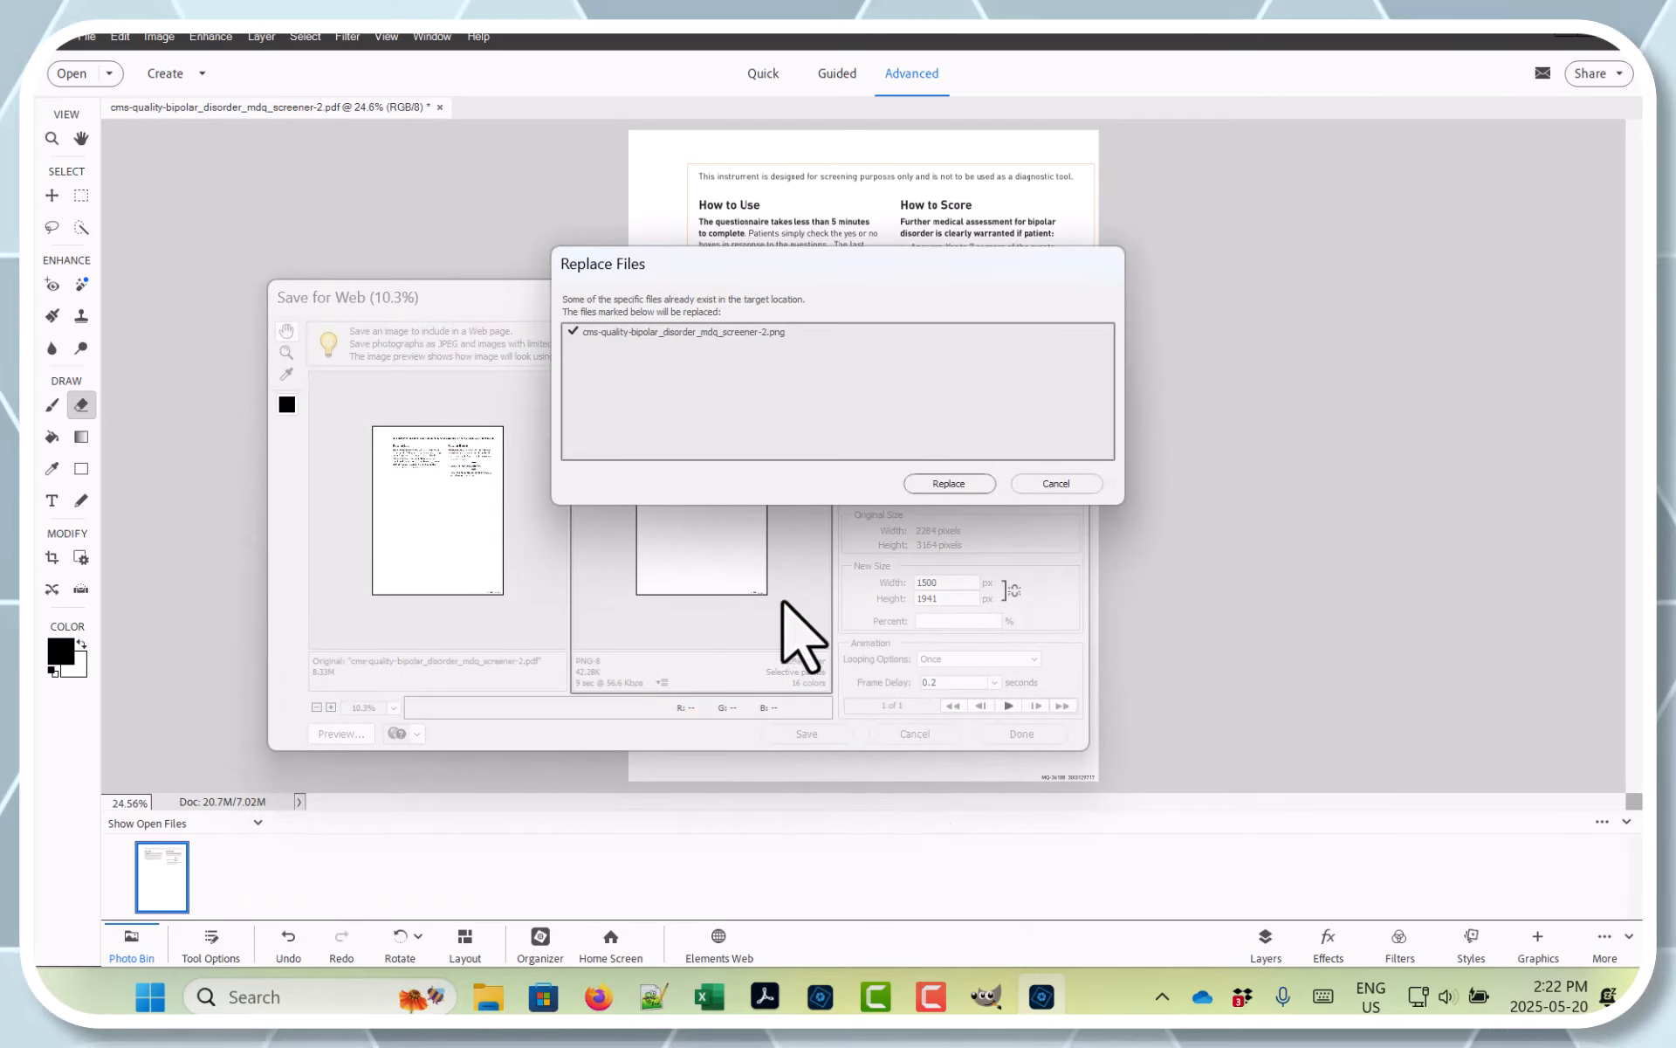
pyautogui.click(949, 484)
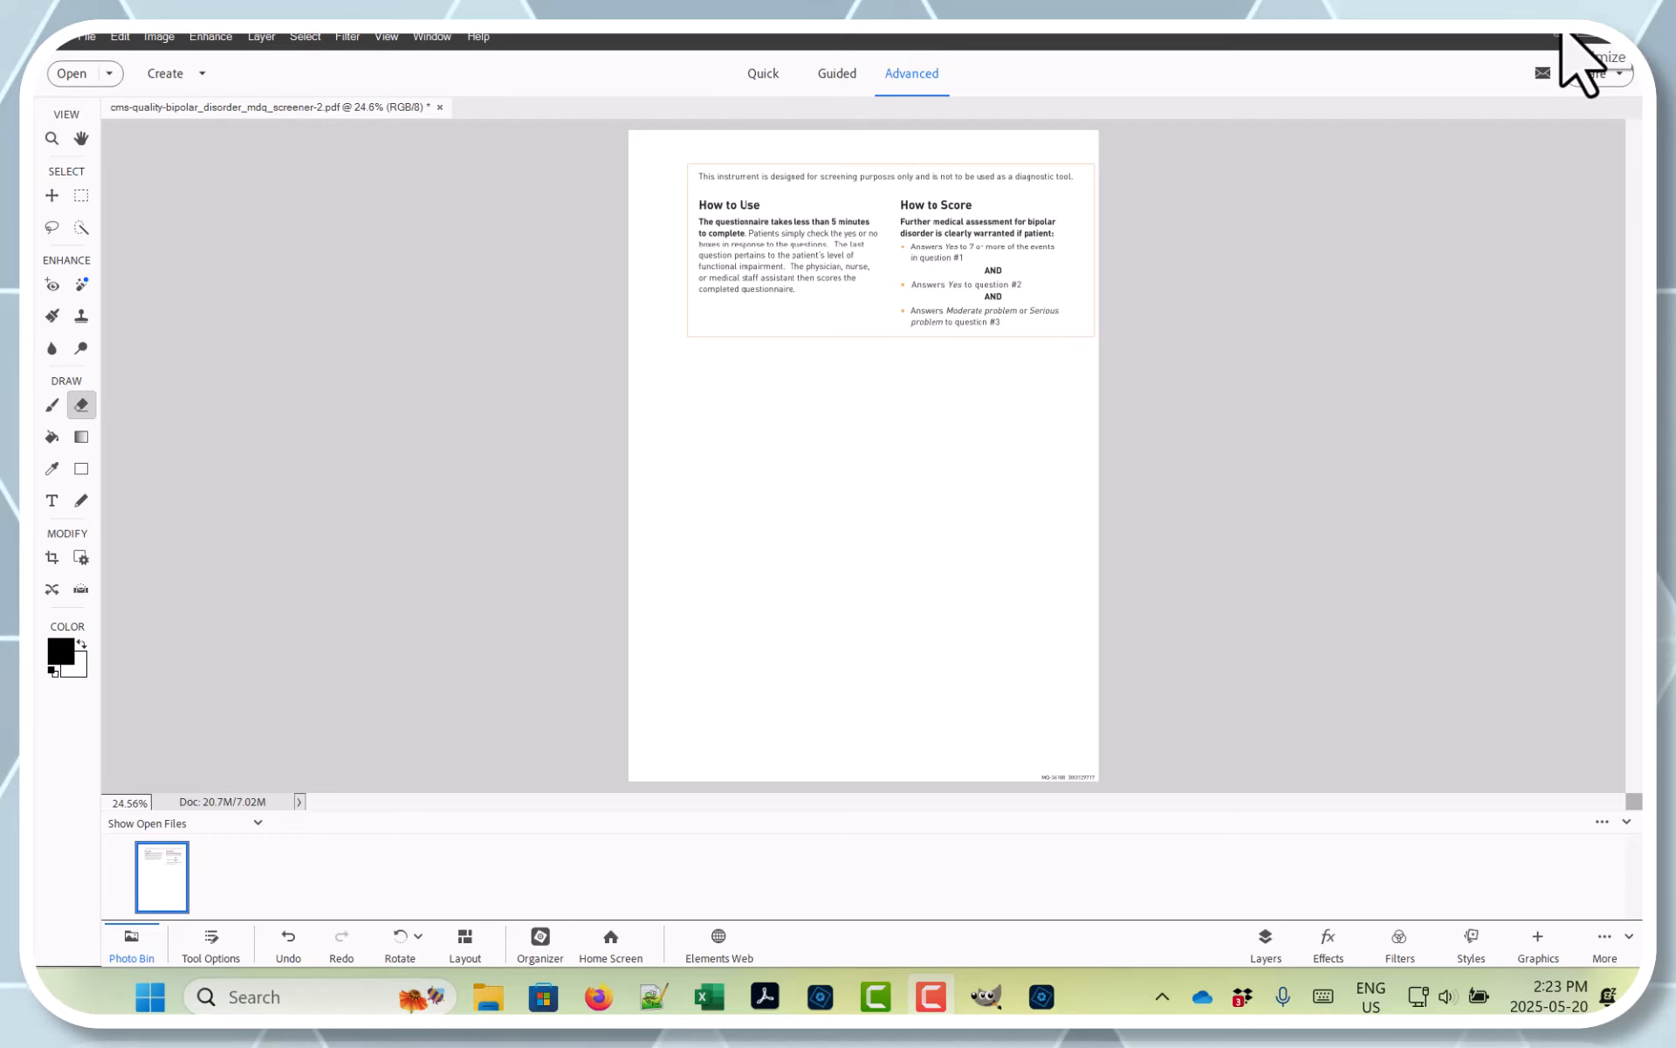
# Minimize the photo editor and switch to Firefox with the Mood Disorder Questionnaire PDF.
pyautogui.click(1564, 37)
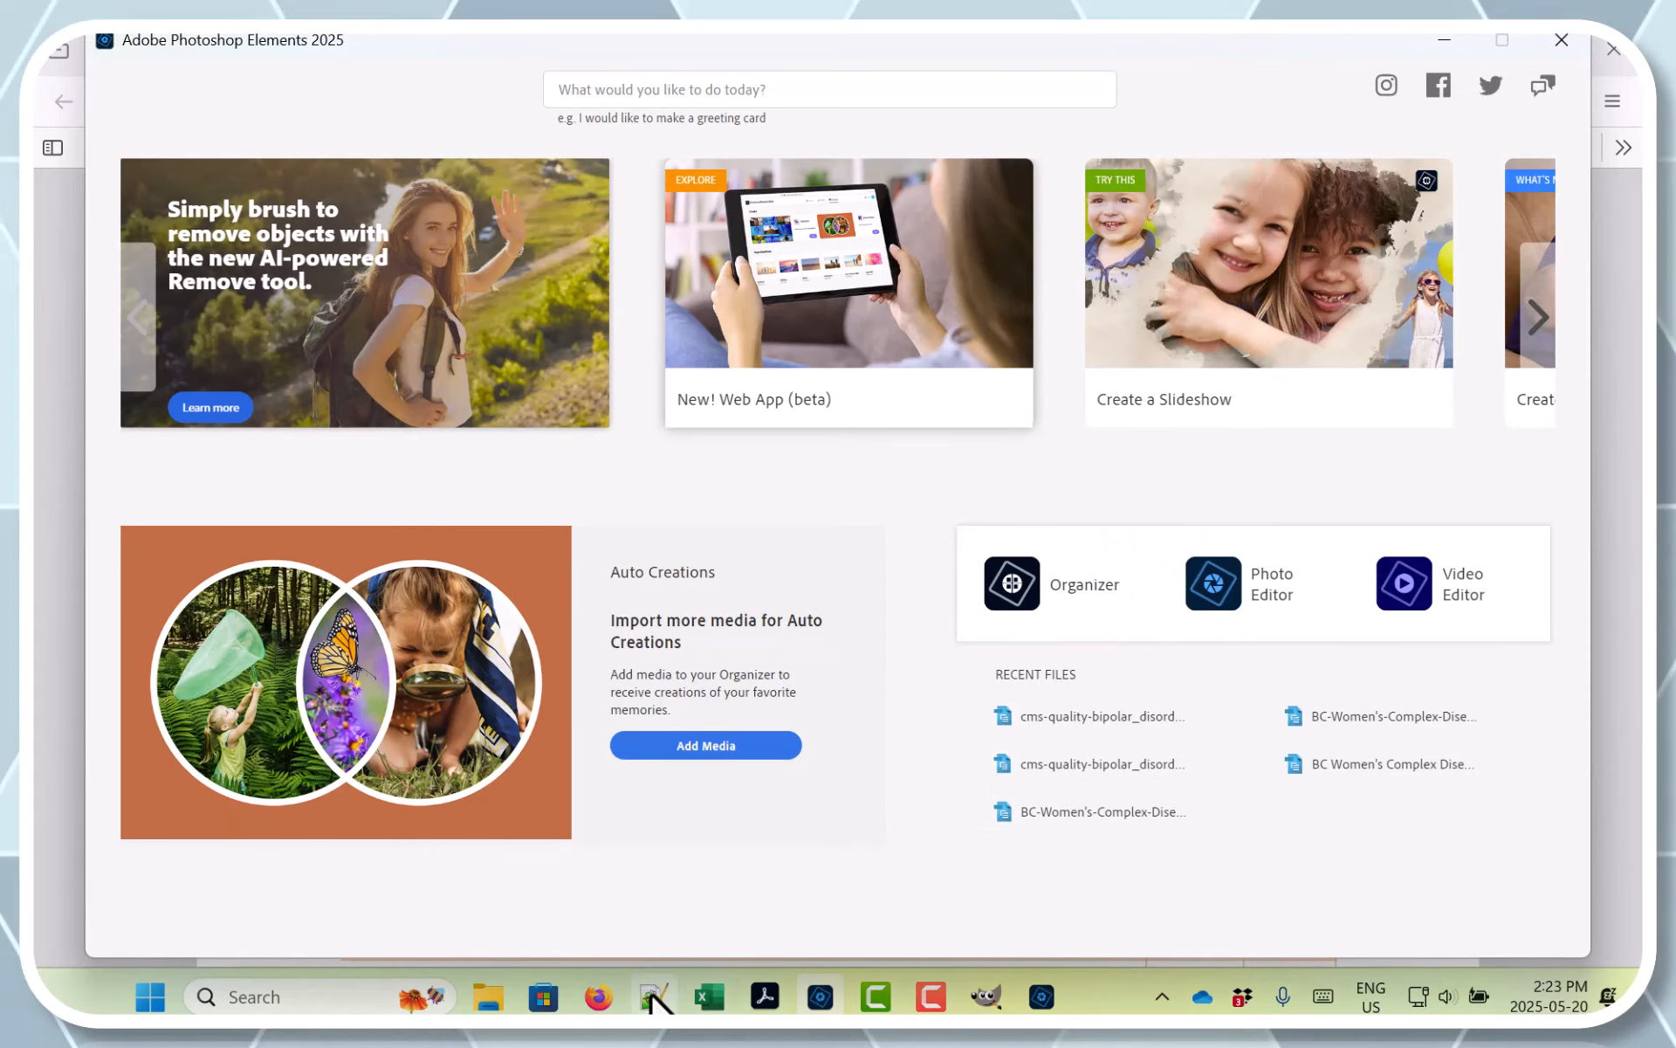
pyautogui.click(598, 997)
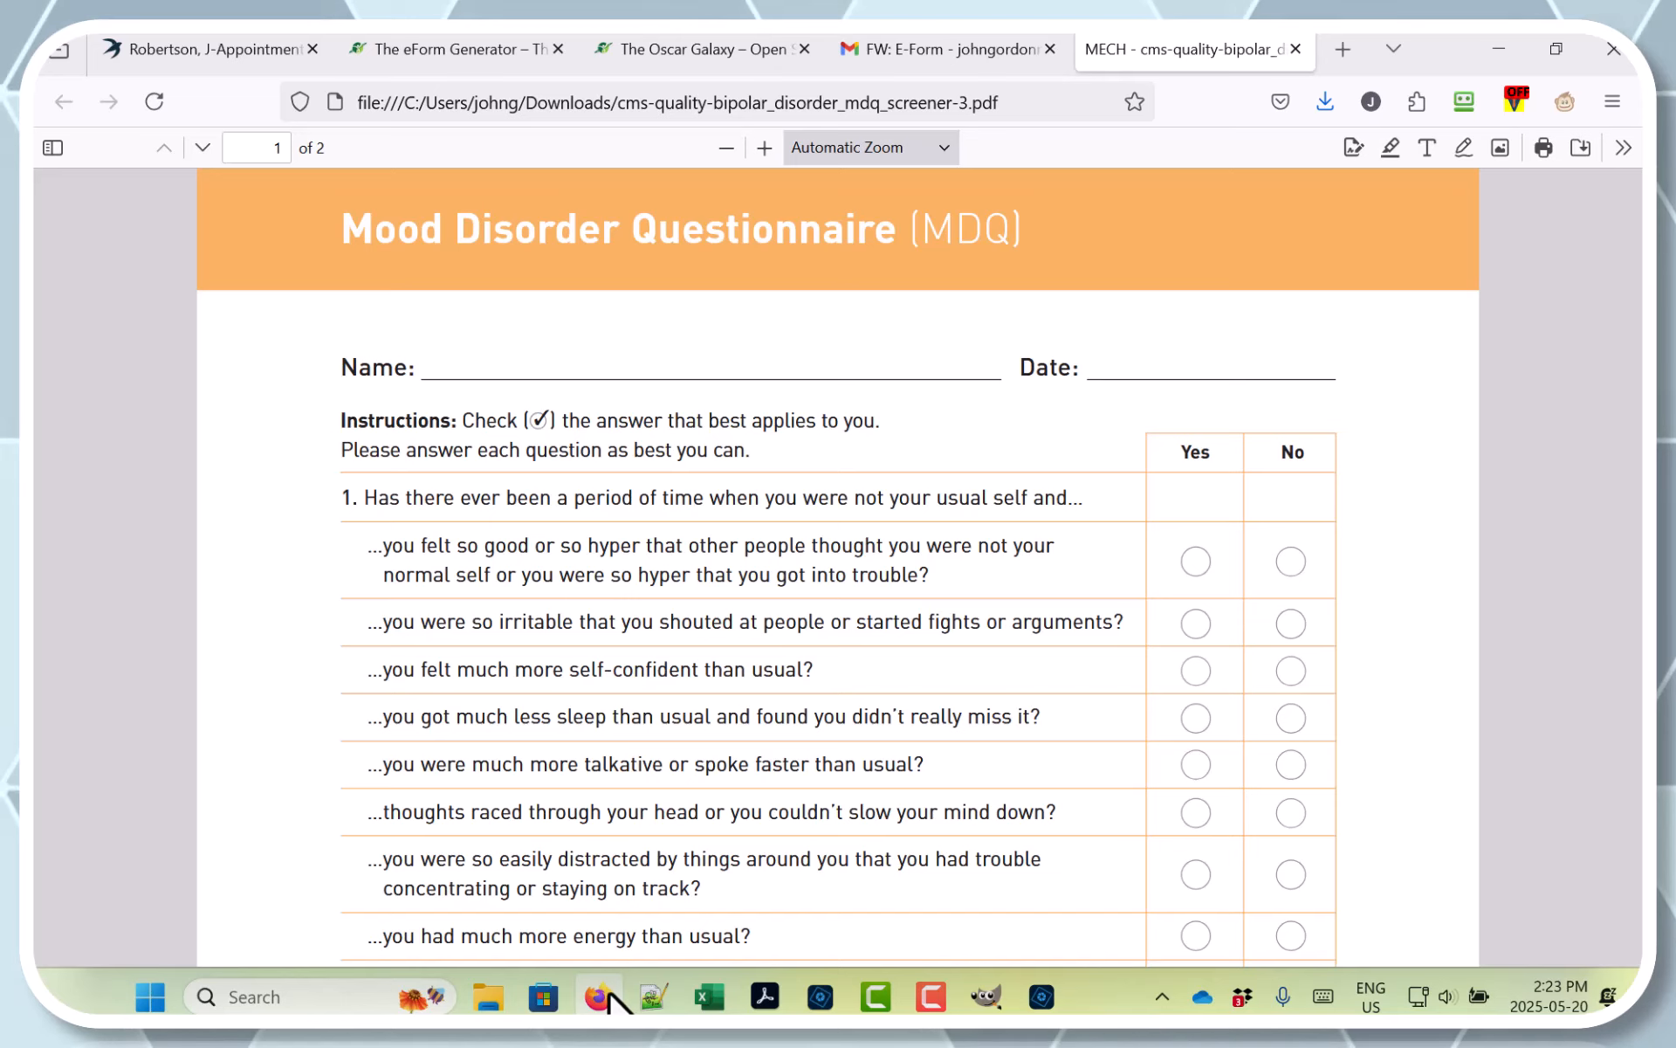
# Switch to the OSCAR appointment schedule and open the Image Library in the administration's eForm management.
pyautogui.click(220, 49)
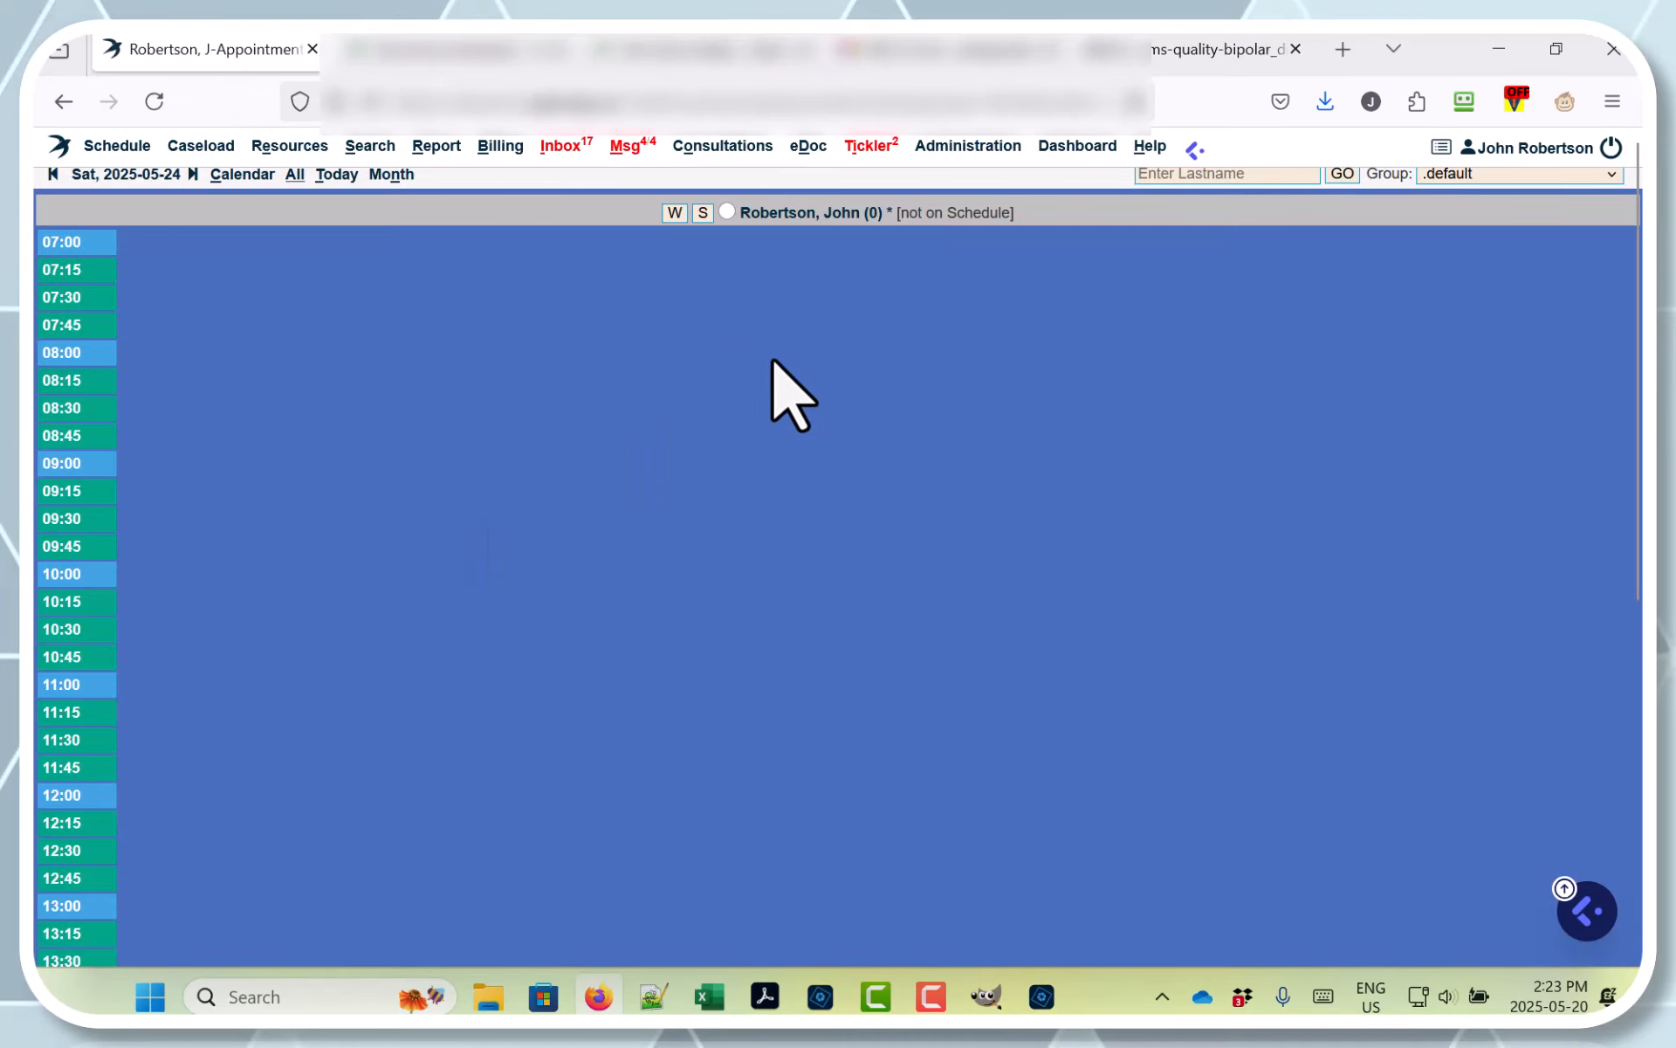
pyautogui.click(932, 148)
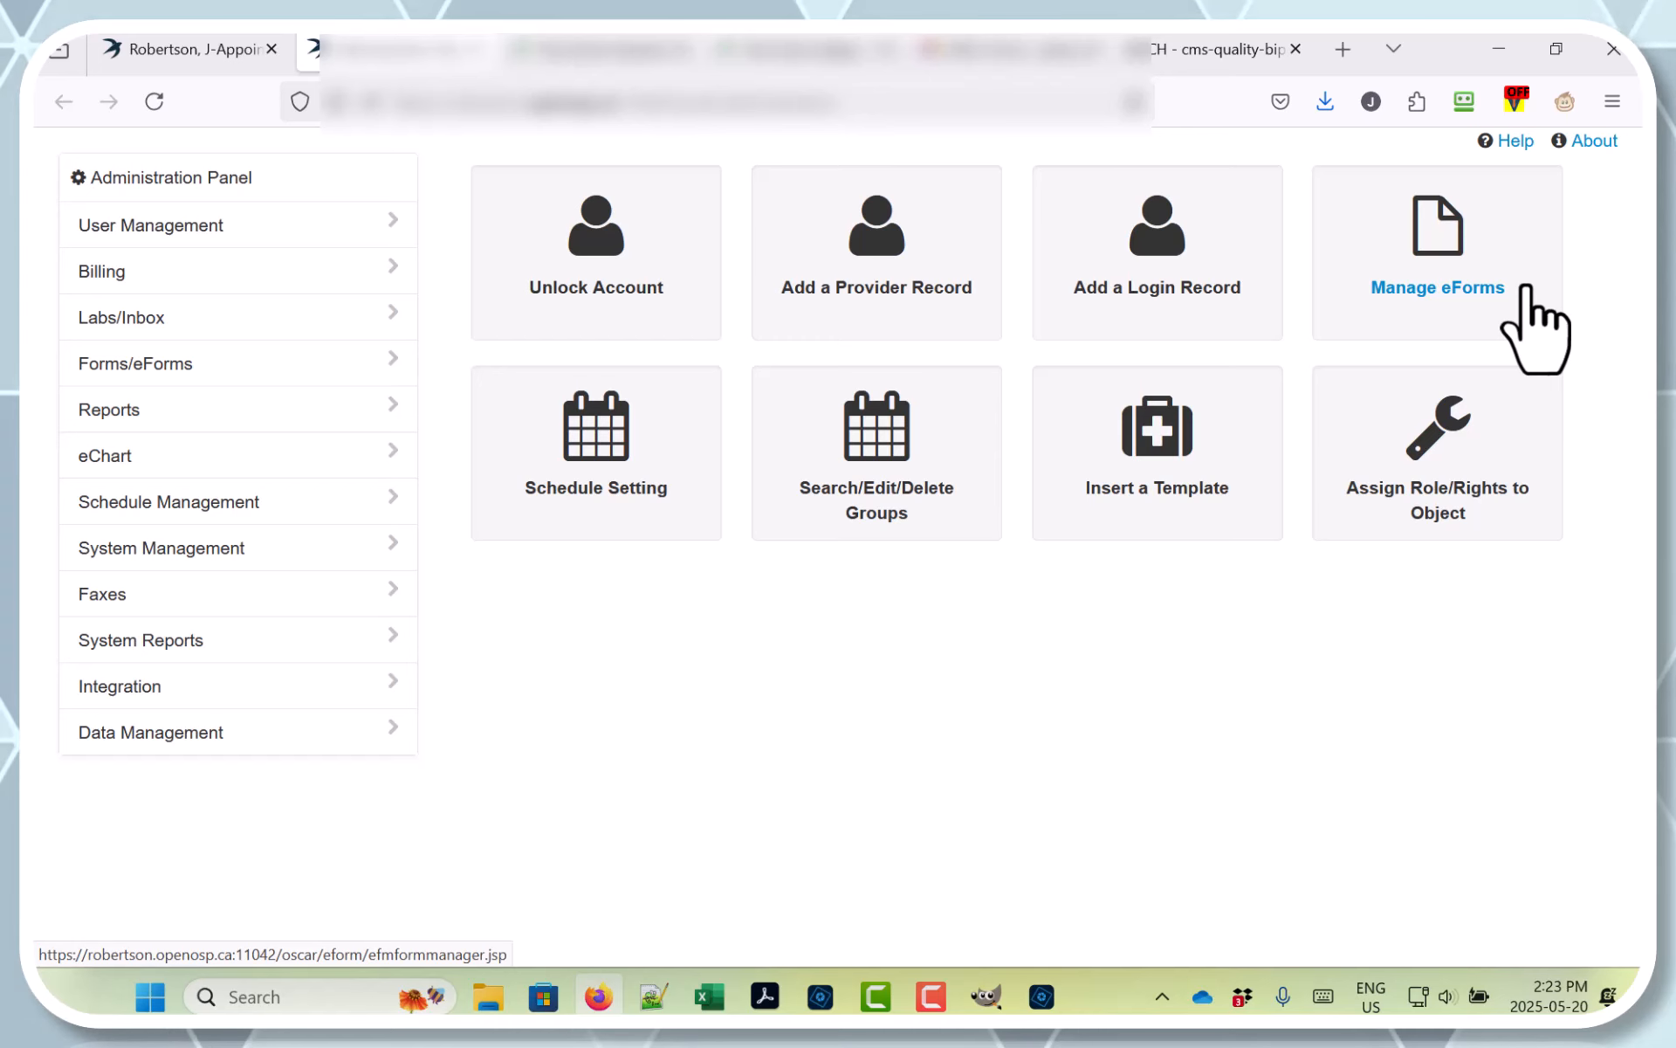
pyautogui.click(1526, 290)
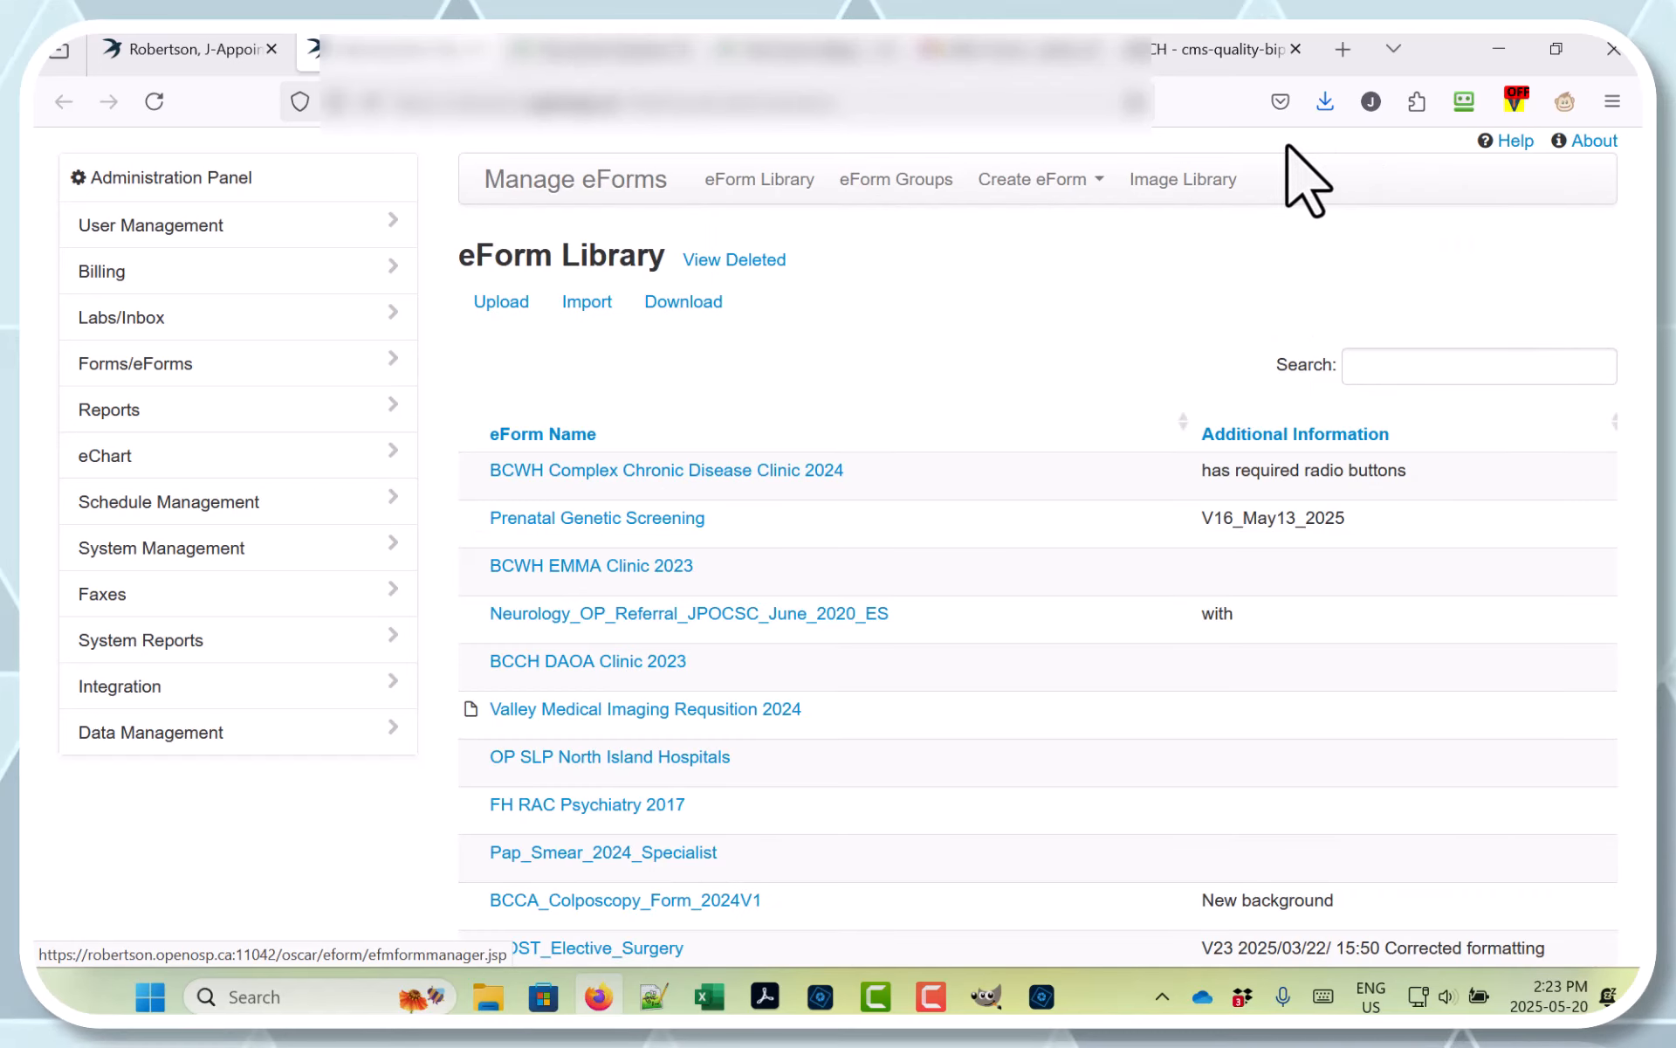
pyautogui.click(1208, 186)
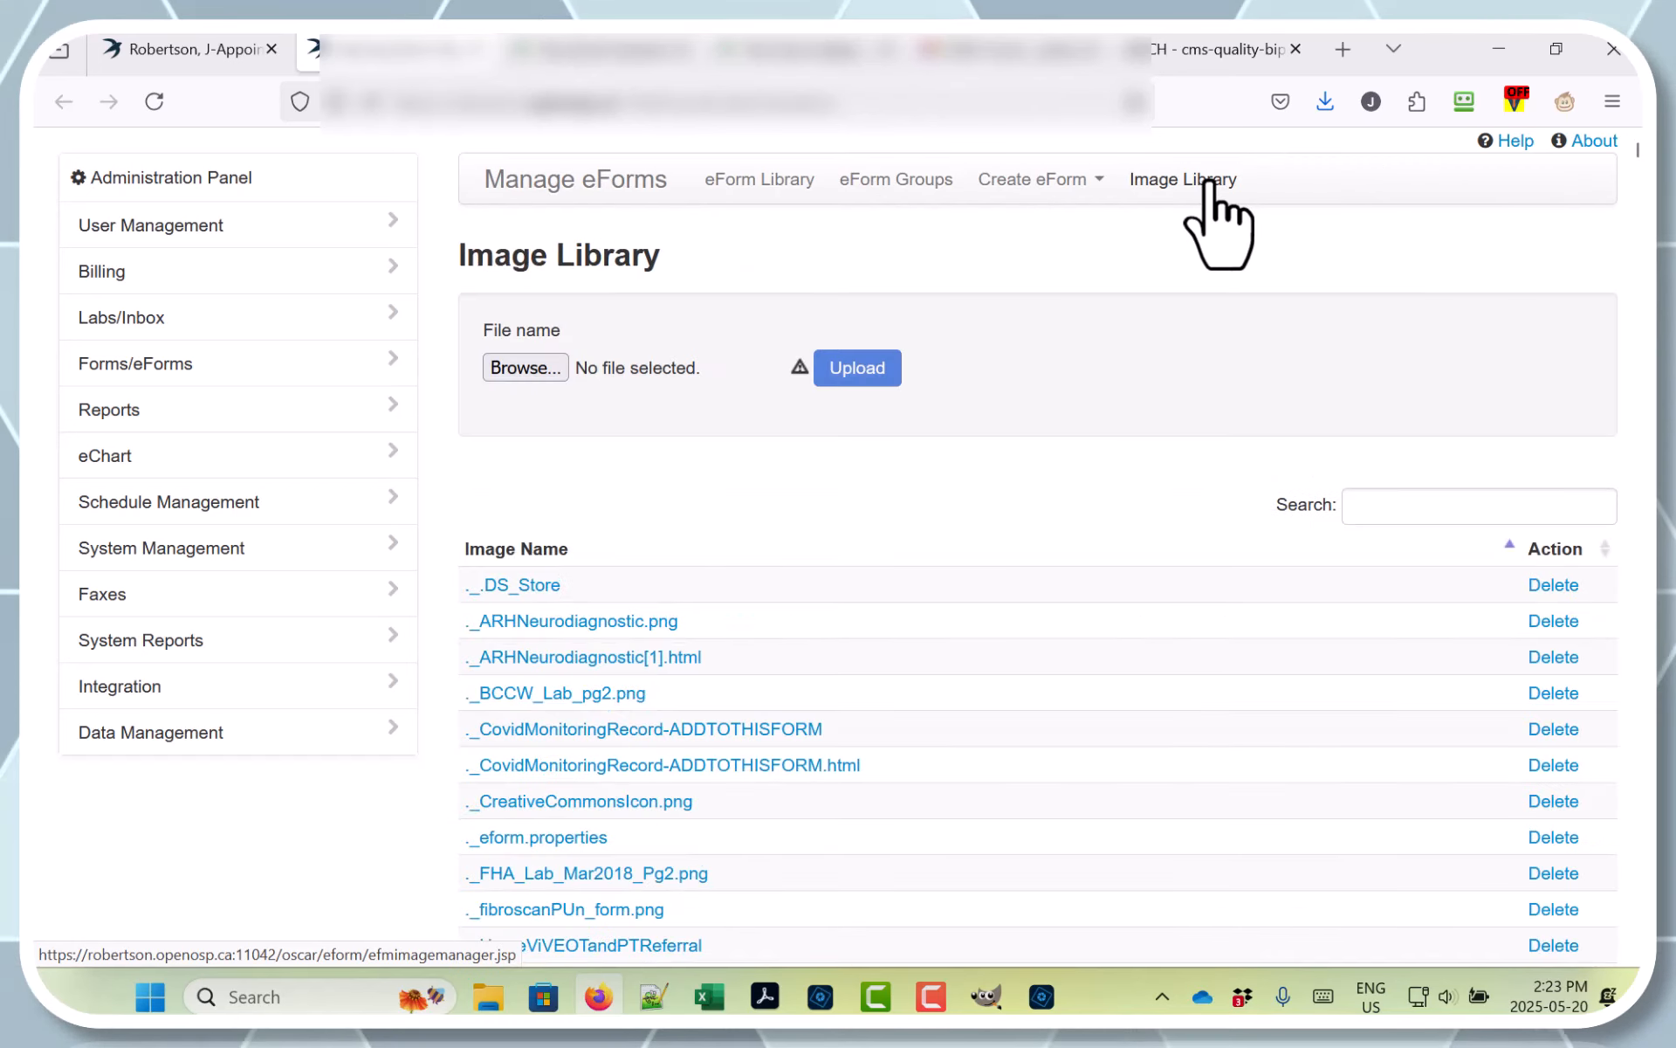
# Try to upload cms-quality-bipolar_disorder_mdq_screener.png to the Image Library.
pyautogui.click(522, 369)
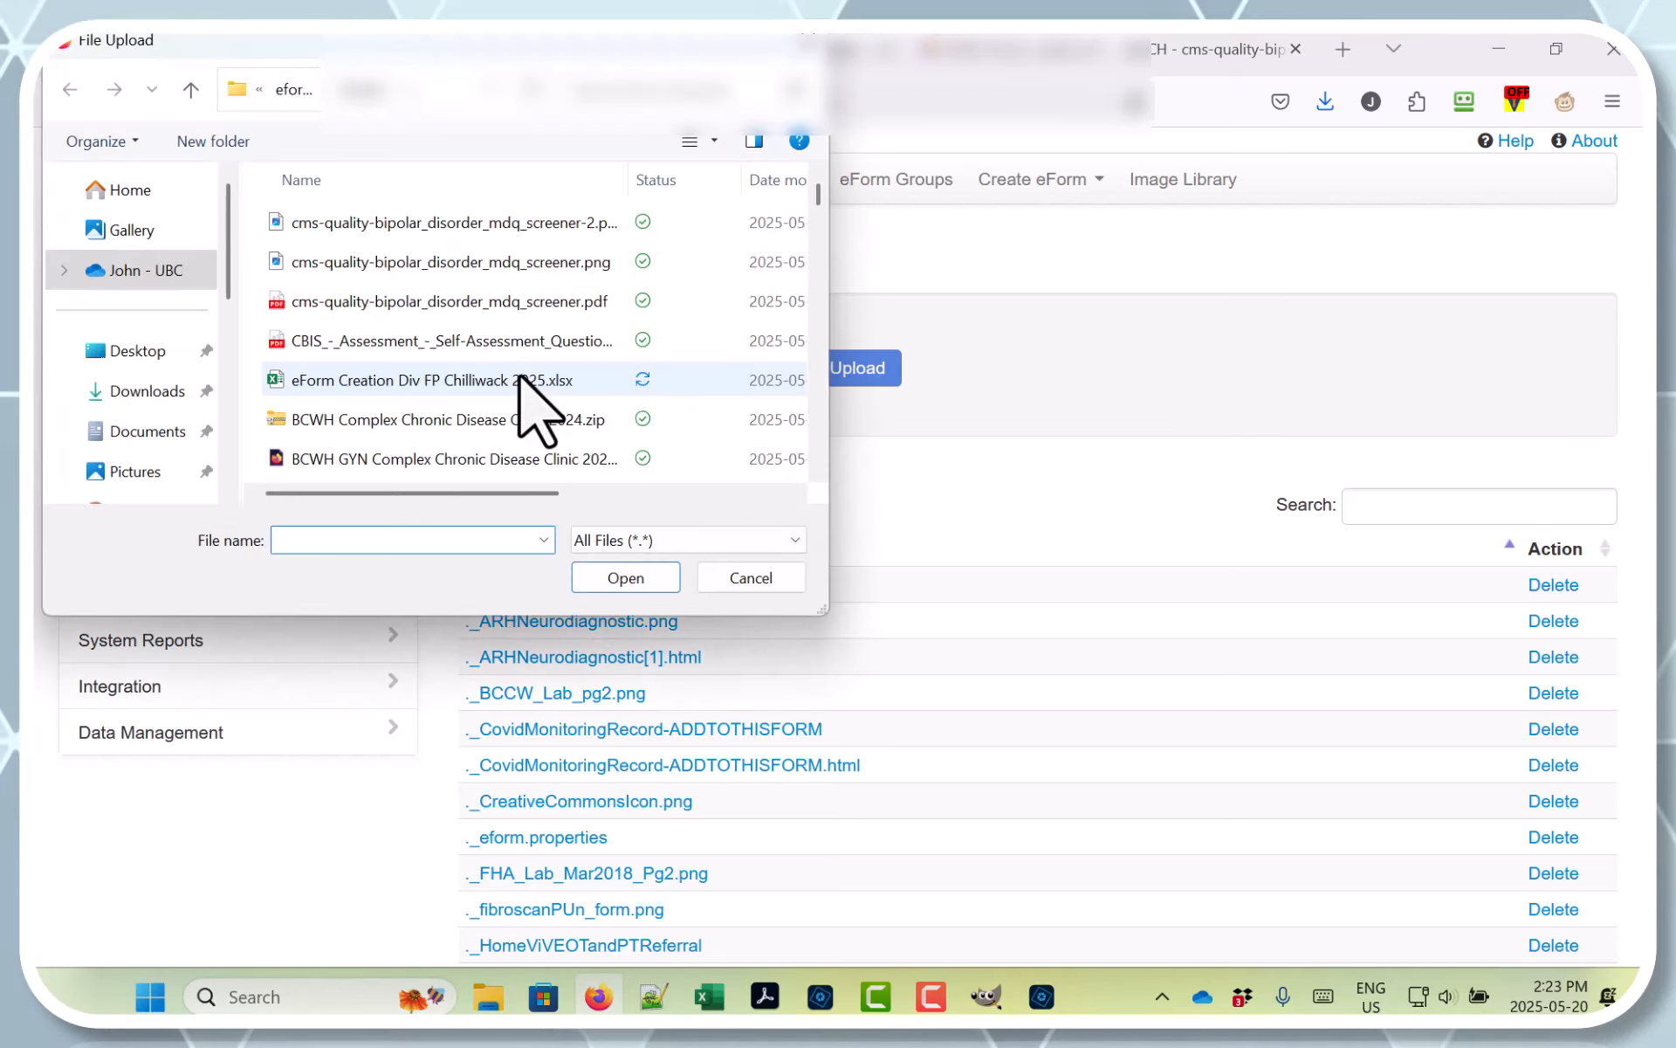
pyautogui.click(471, 267)
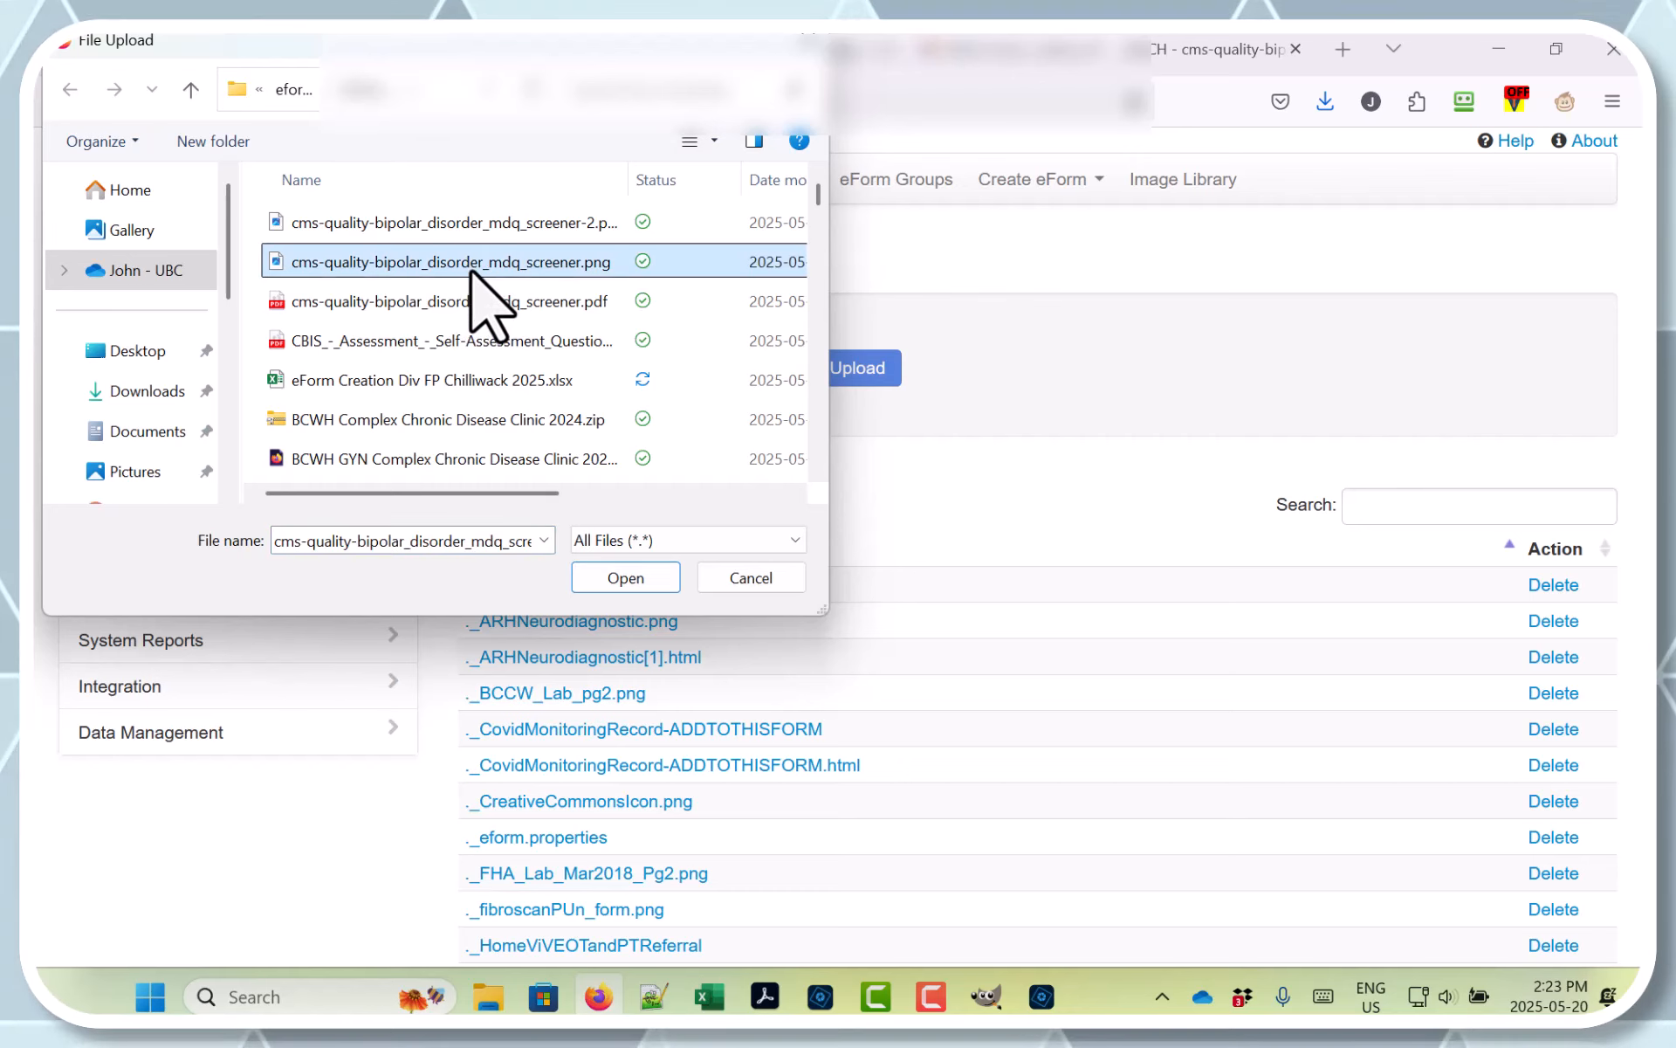
pyautogui.click(626, 578)
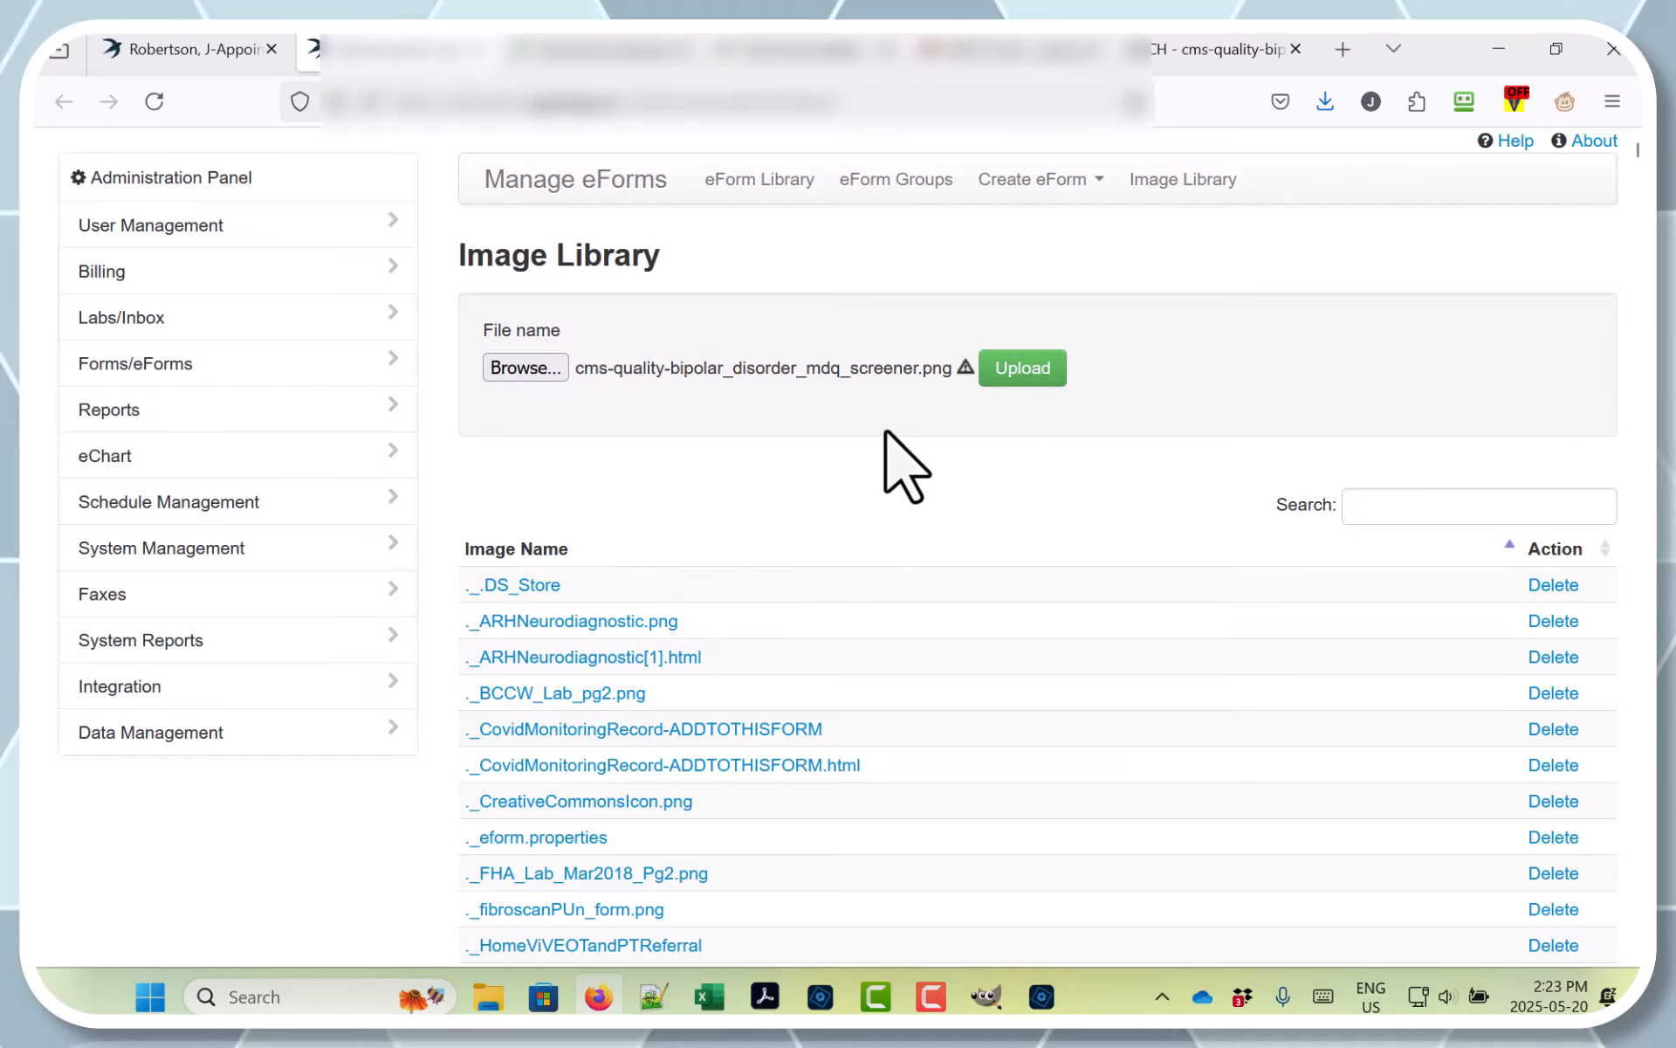
pyautogui.click(1035, 382)
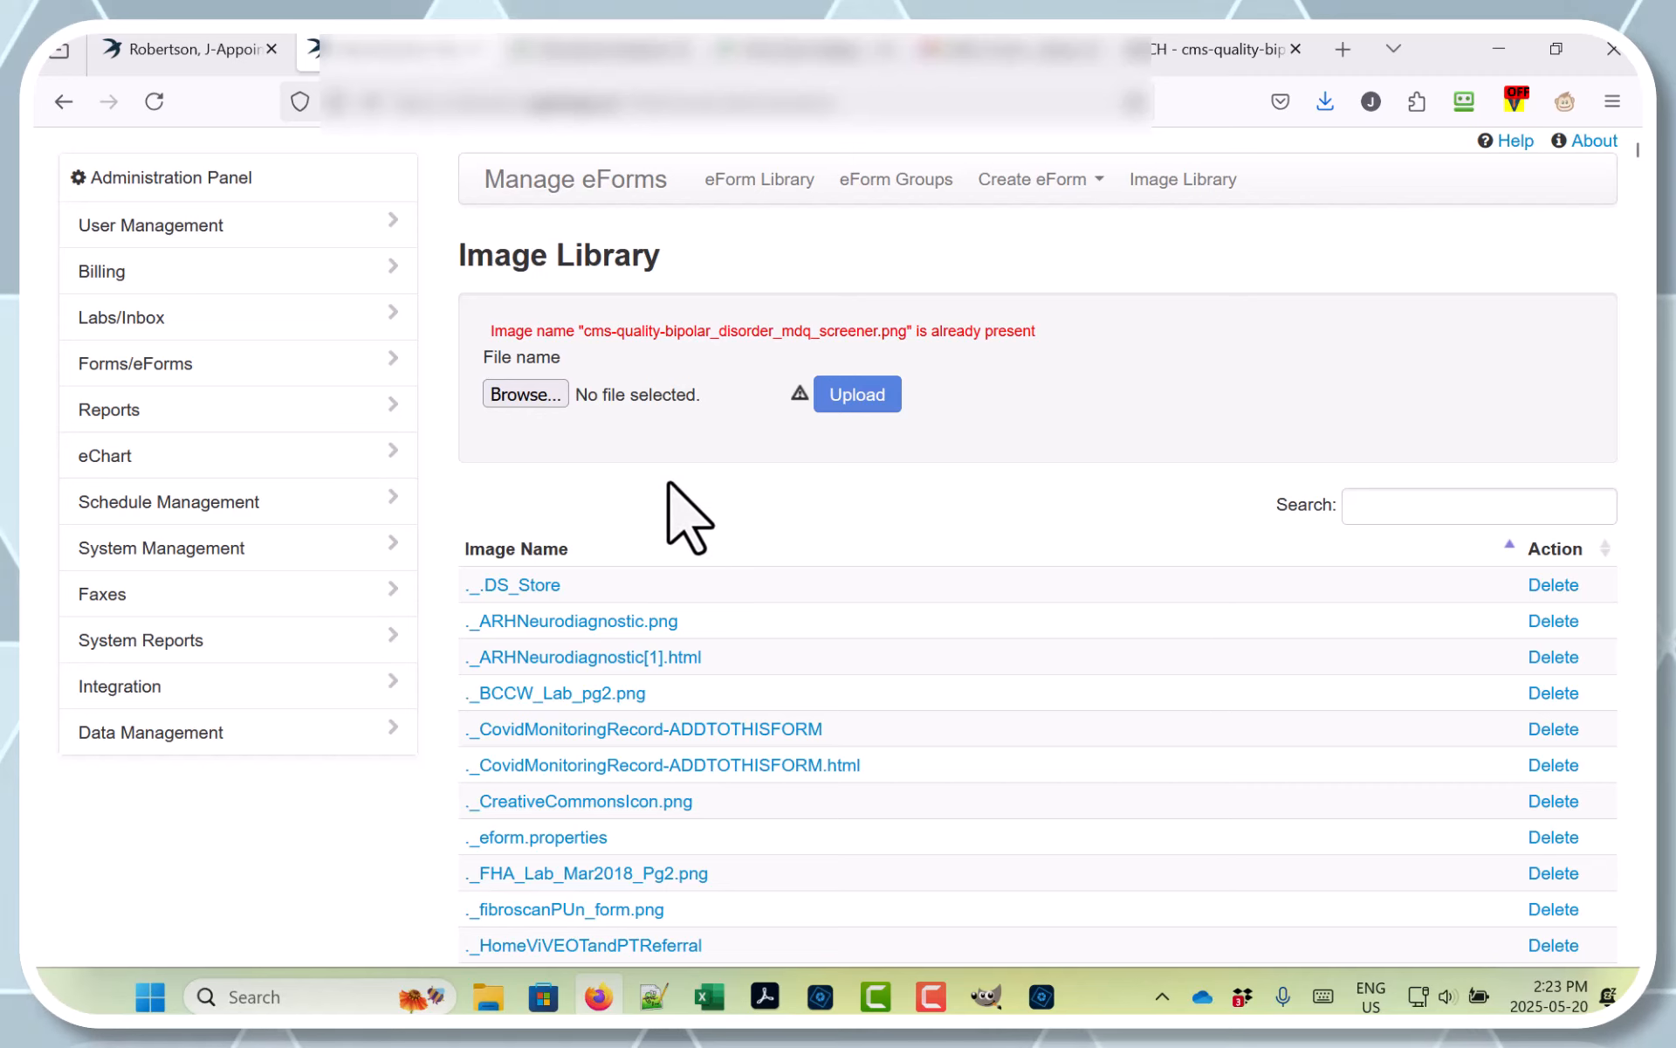
# Try to upload the second page image, cms-quality-bipolar_disorder_mdq_screener-2.png, to the Image Library.
pyautogui.click(529, 397)
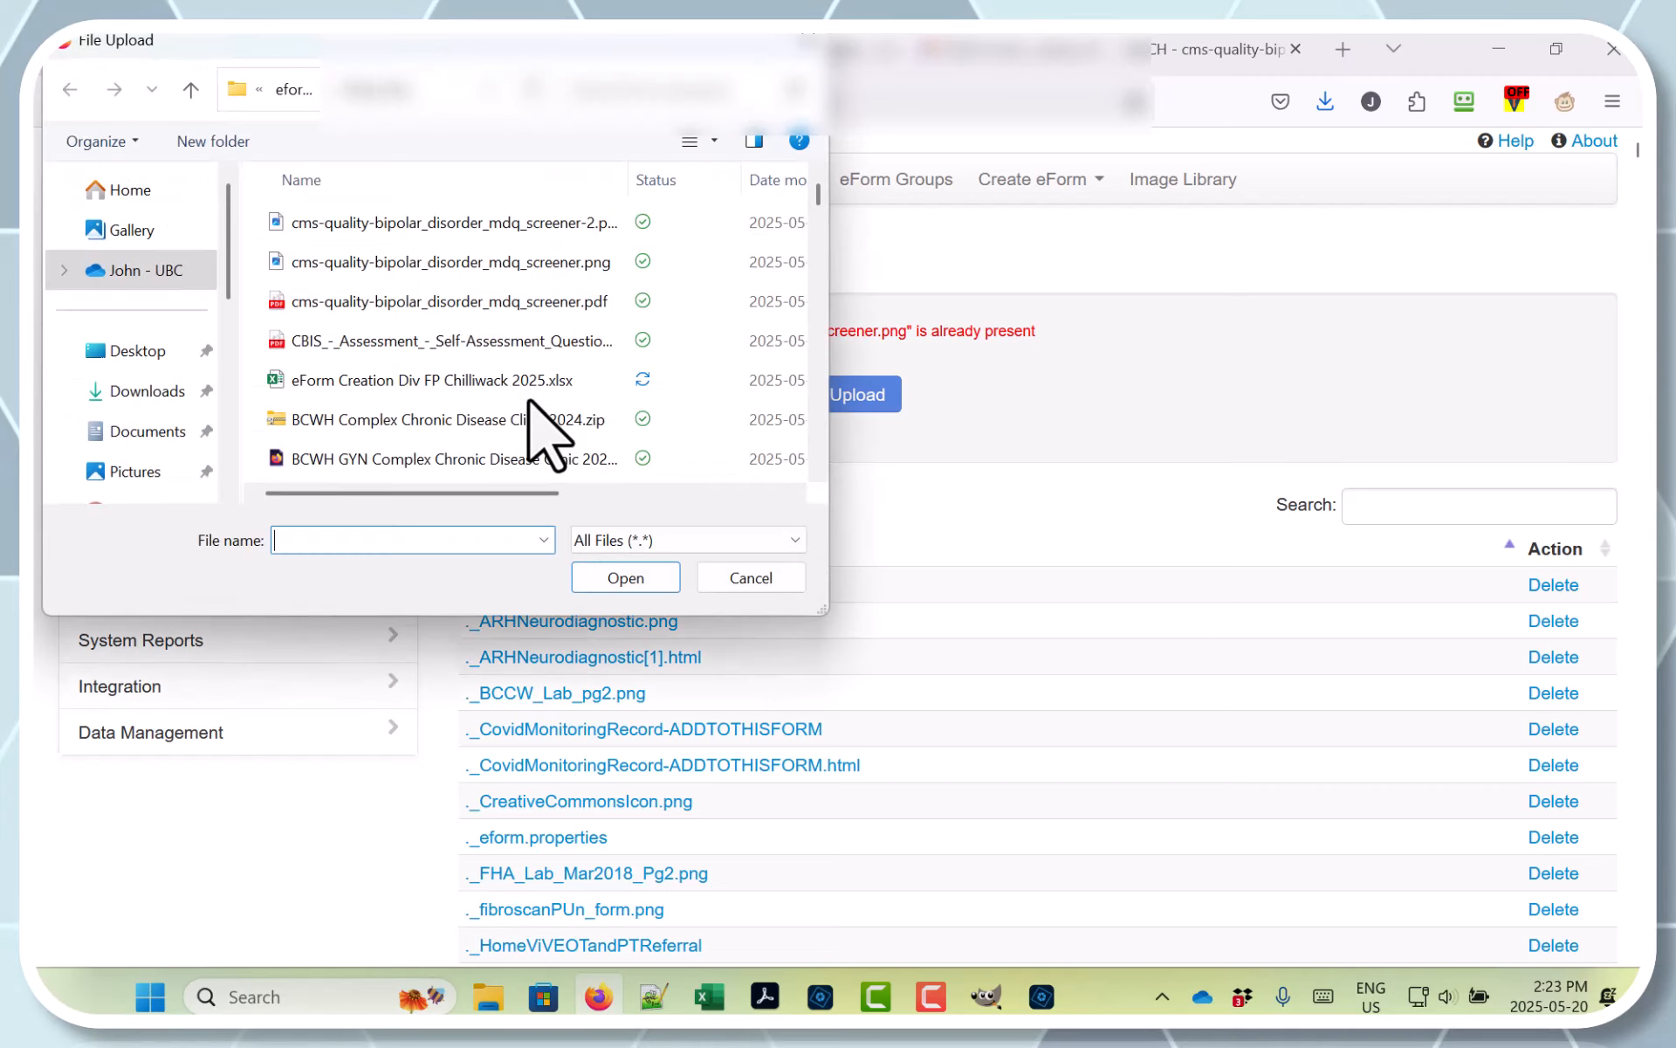
pyautogui.click(475, 228)
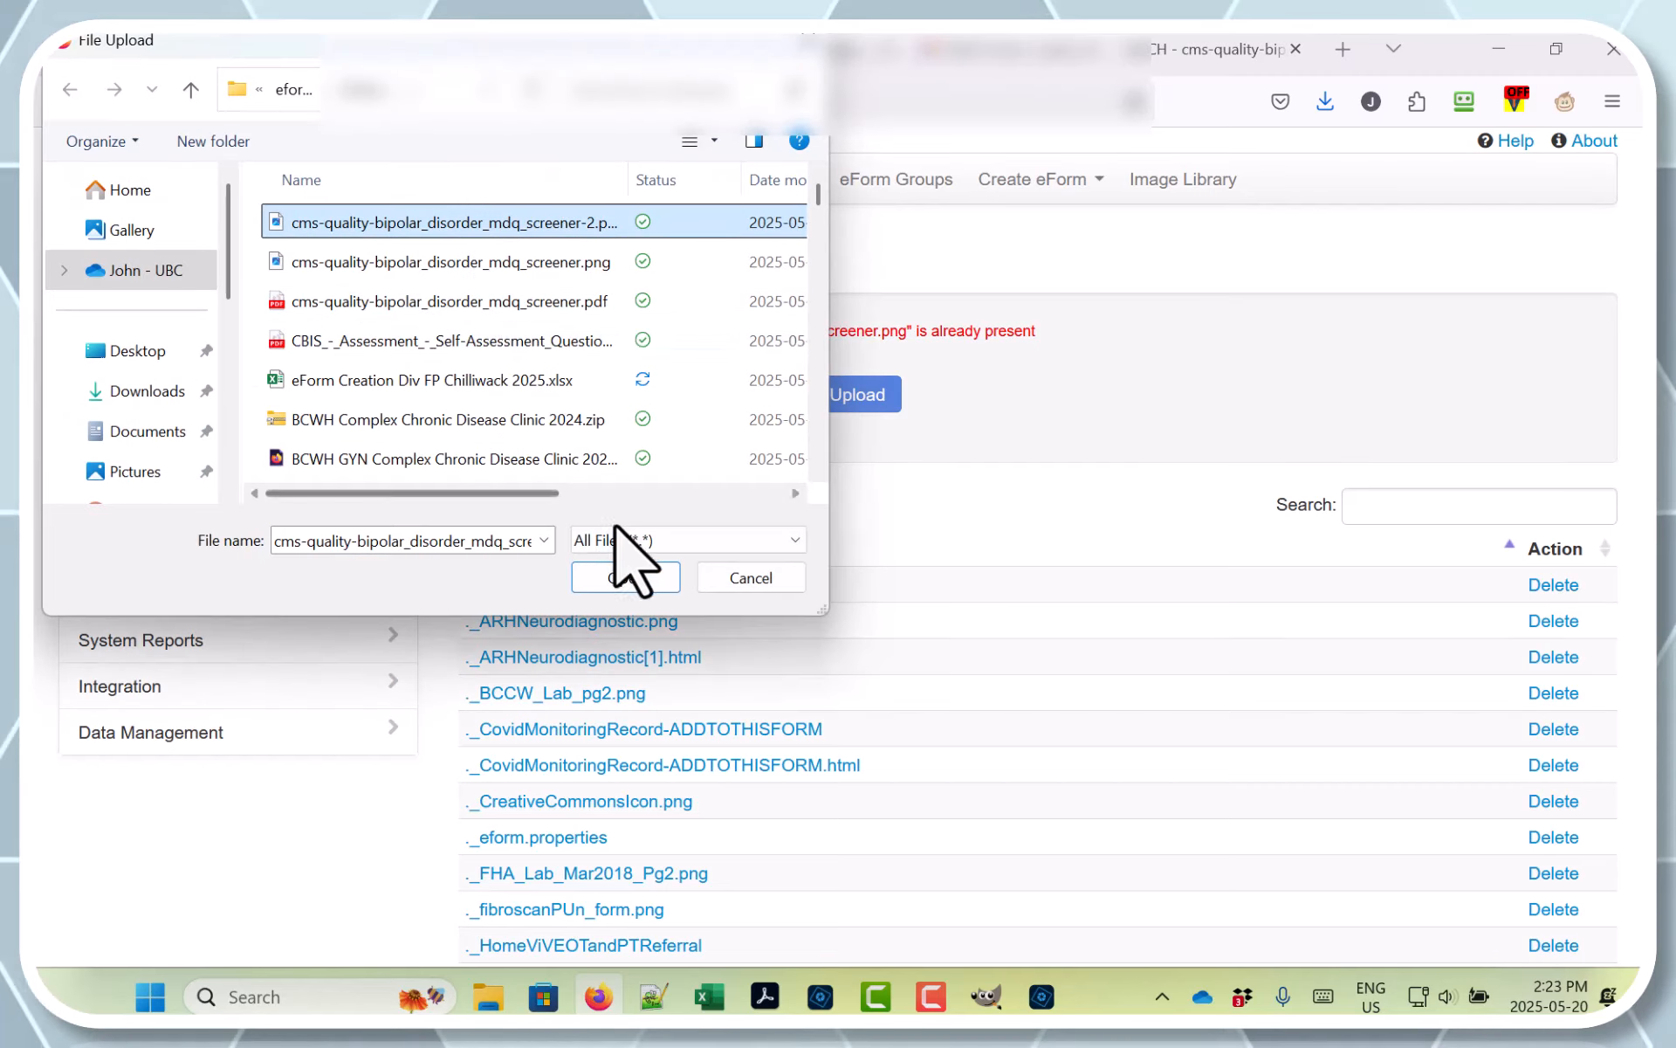
pyautogui.click(644, 578)
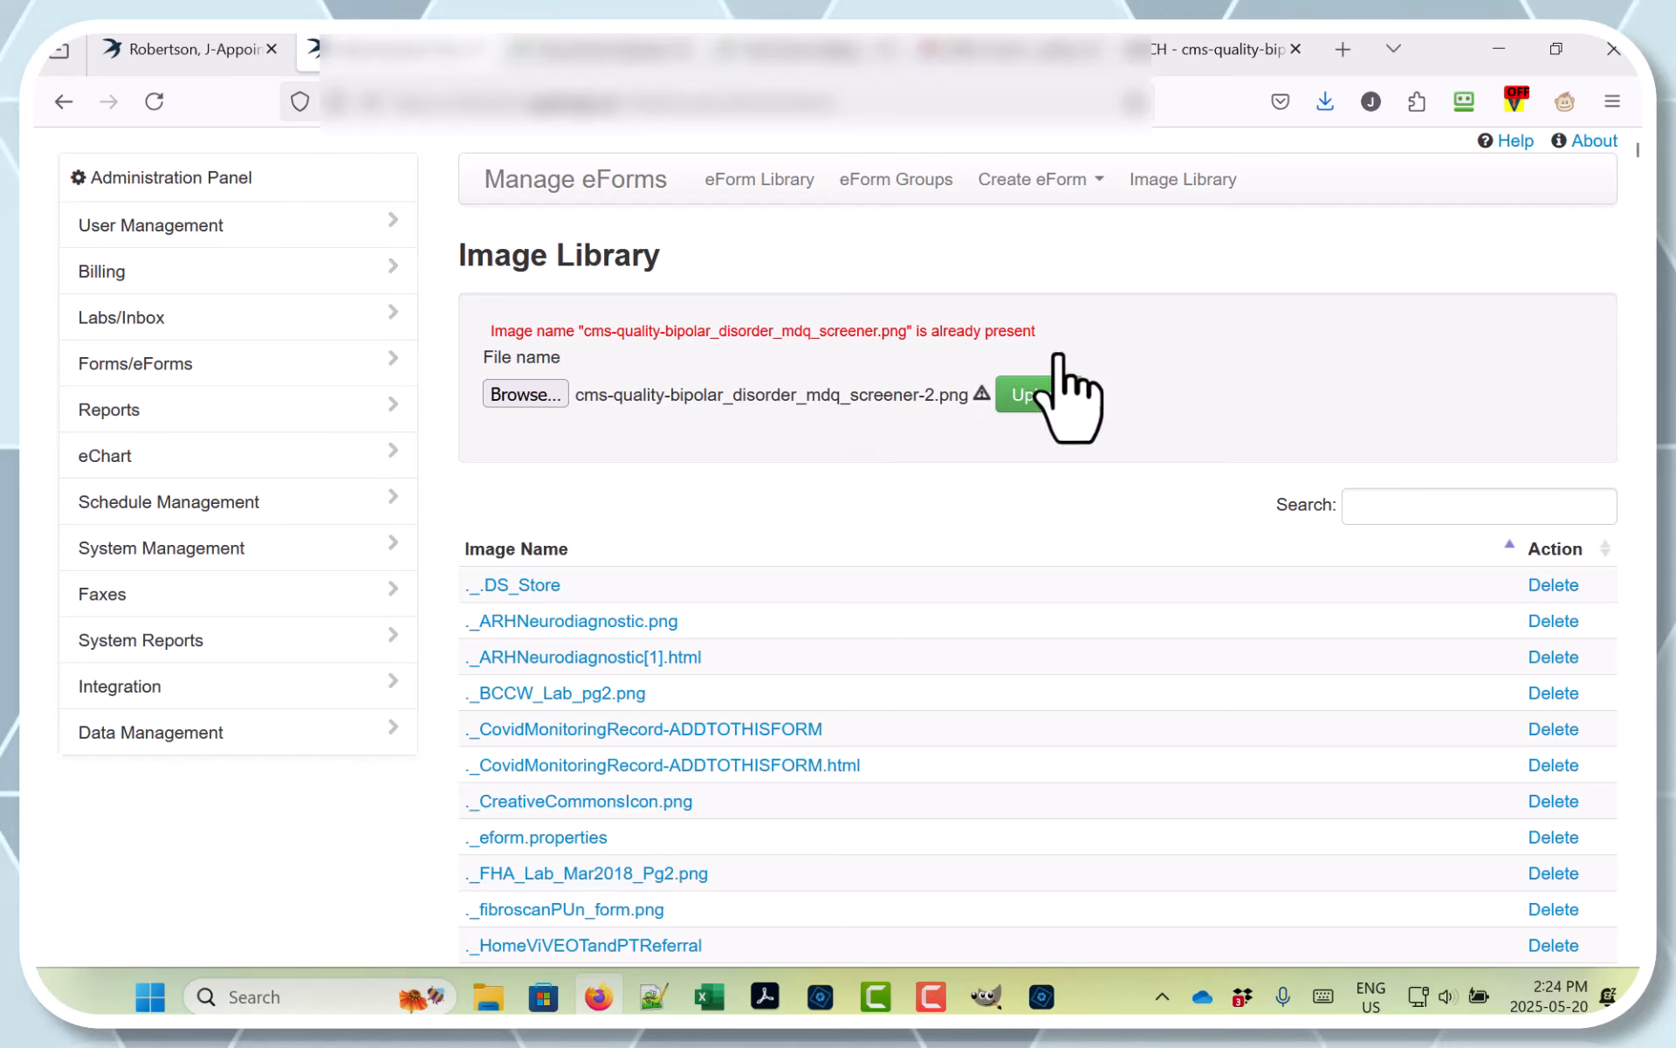
pyautogui.click(1061, 401)
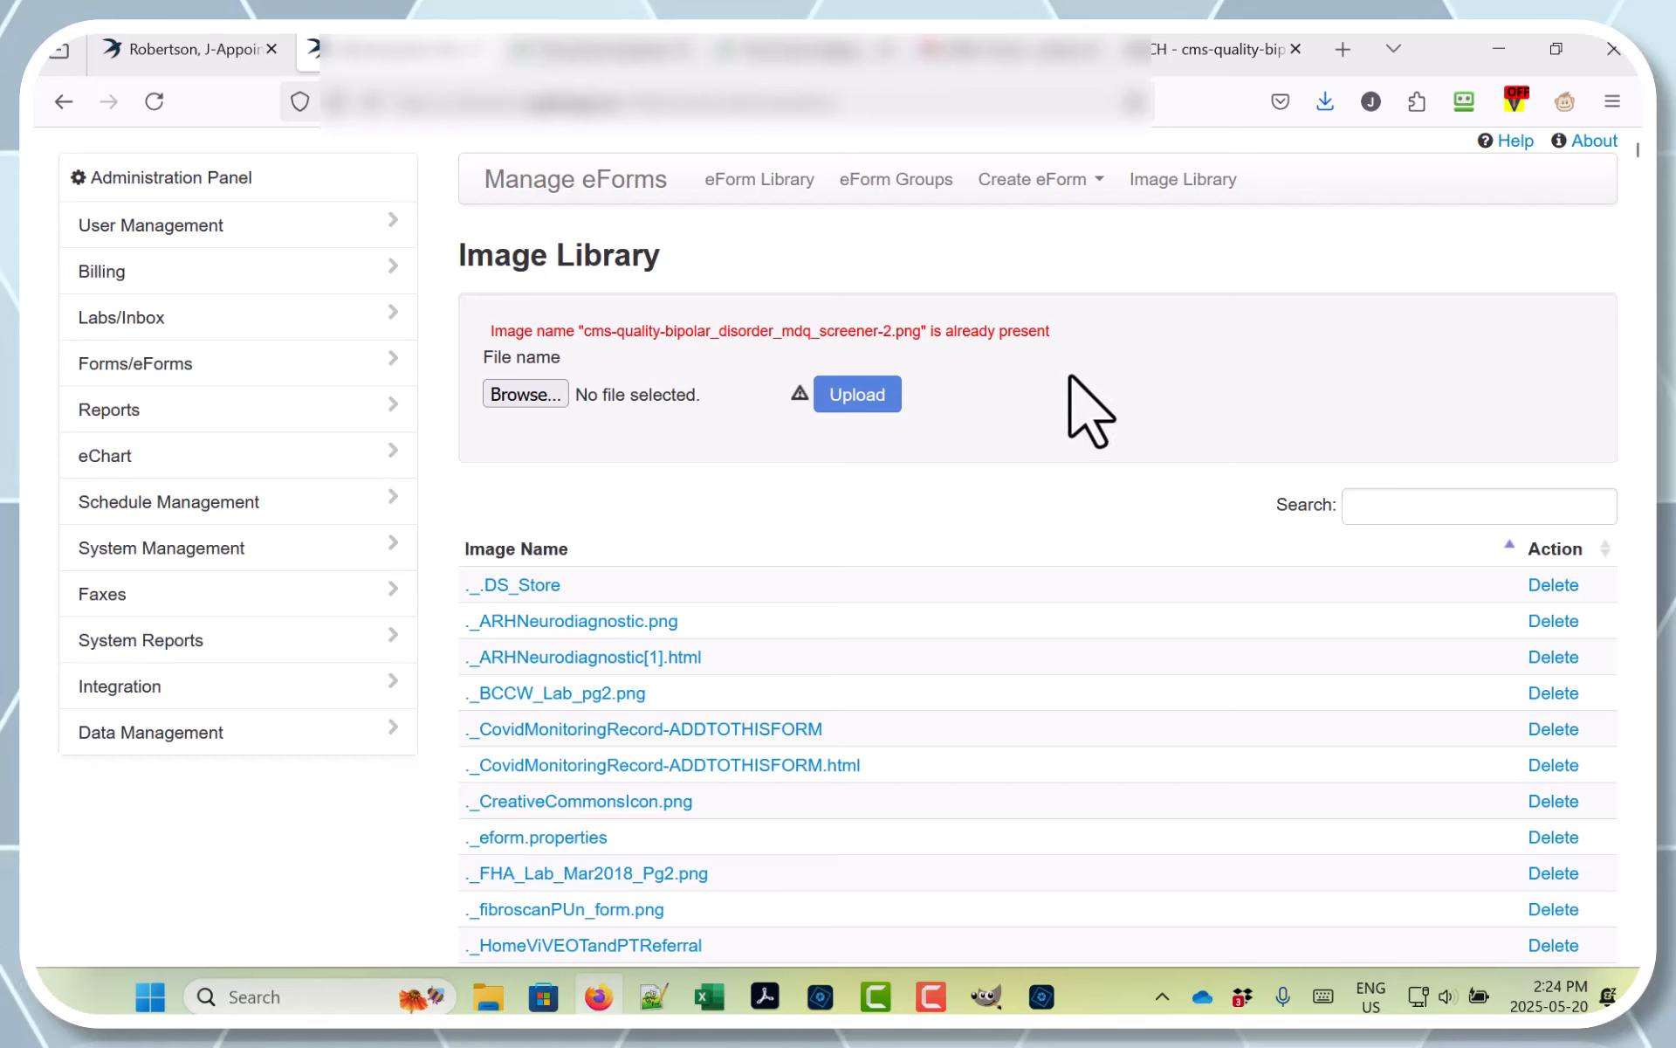
# Return to the eForm Library and open the eForm Generator for creating a new eForm.
pyautogui.click(749, 181)
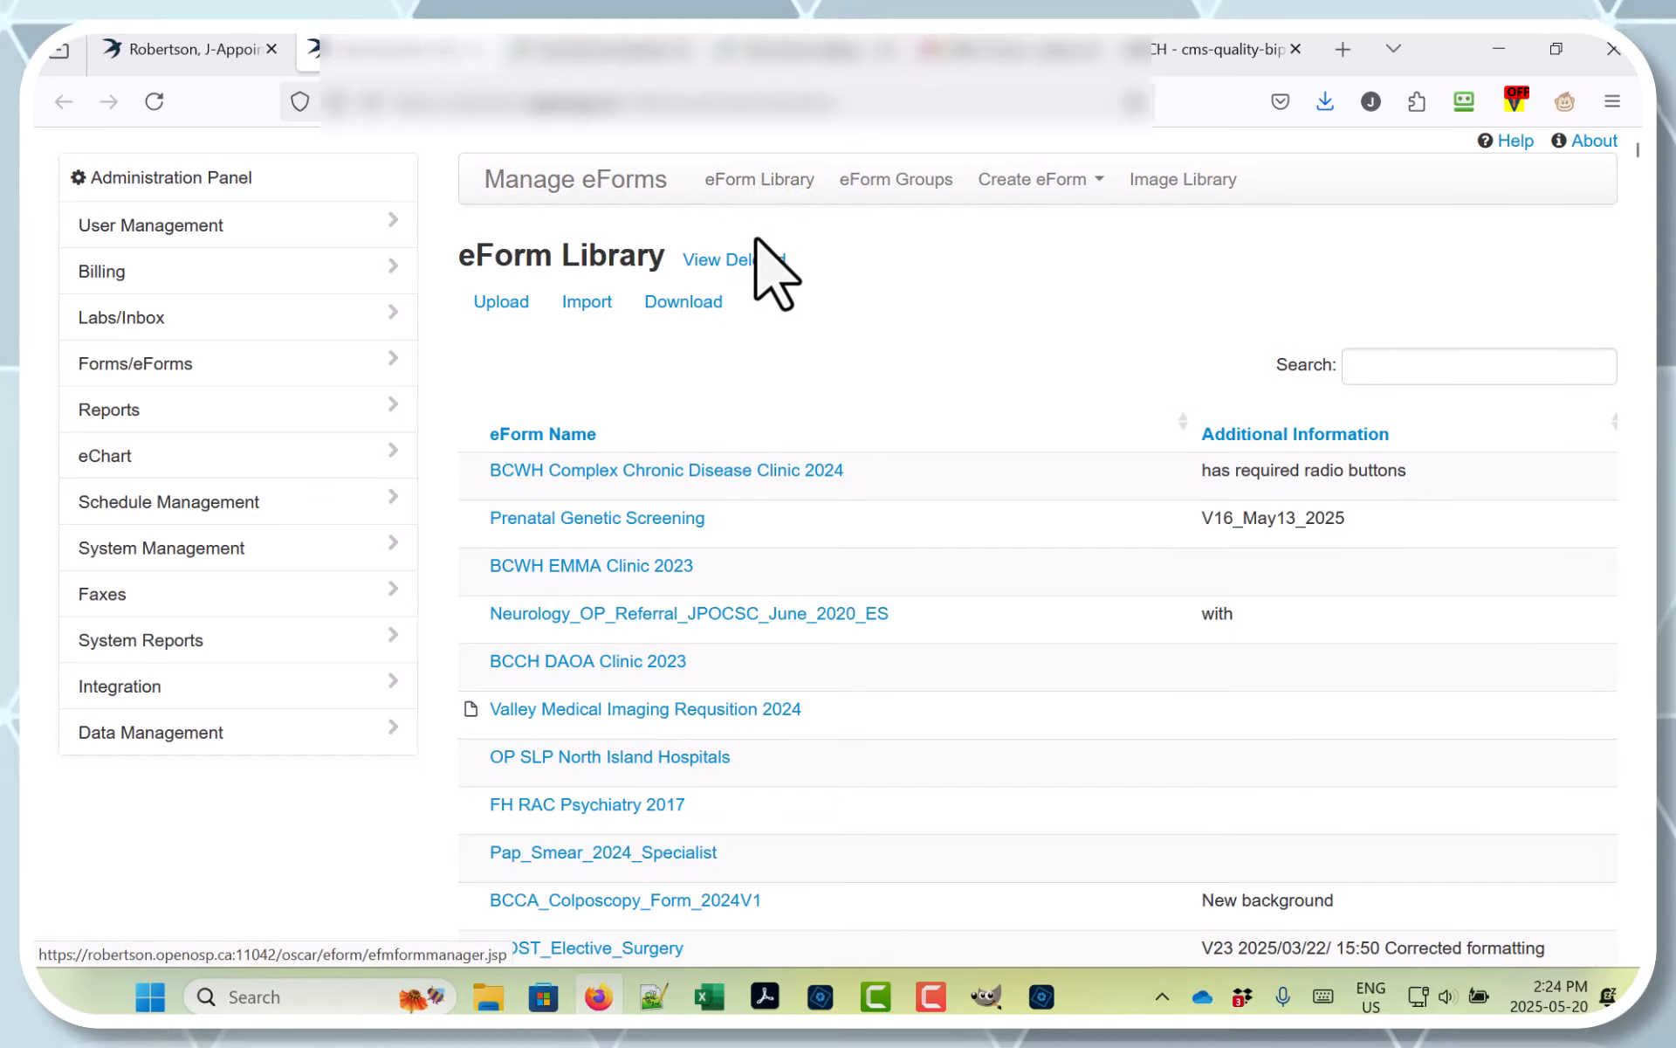
pyautogui.click(1050, 179)
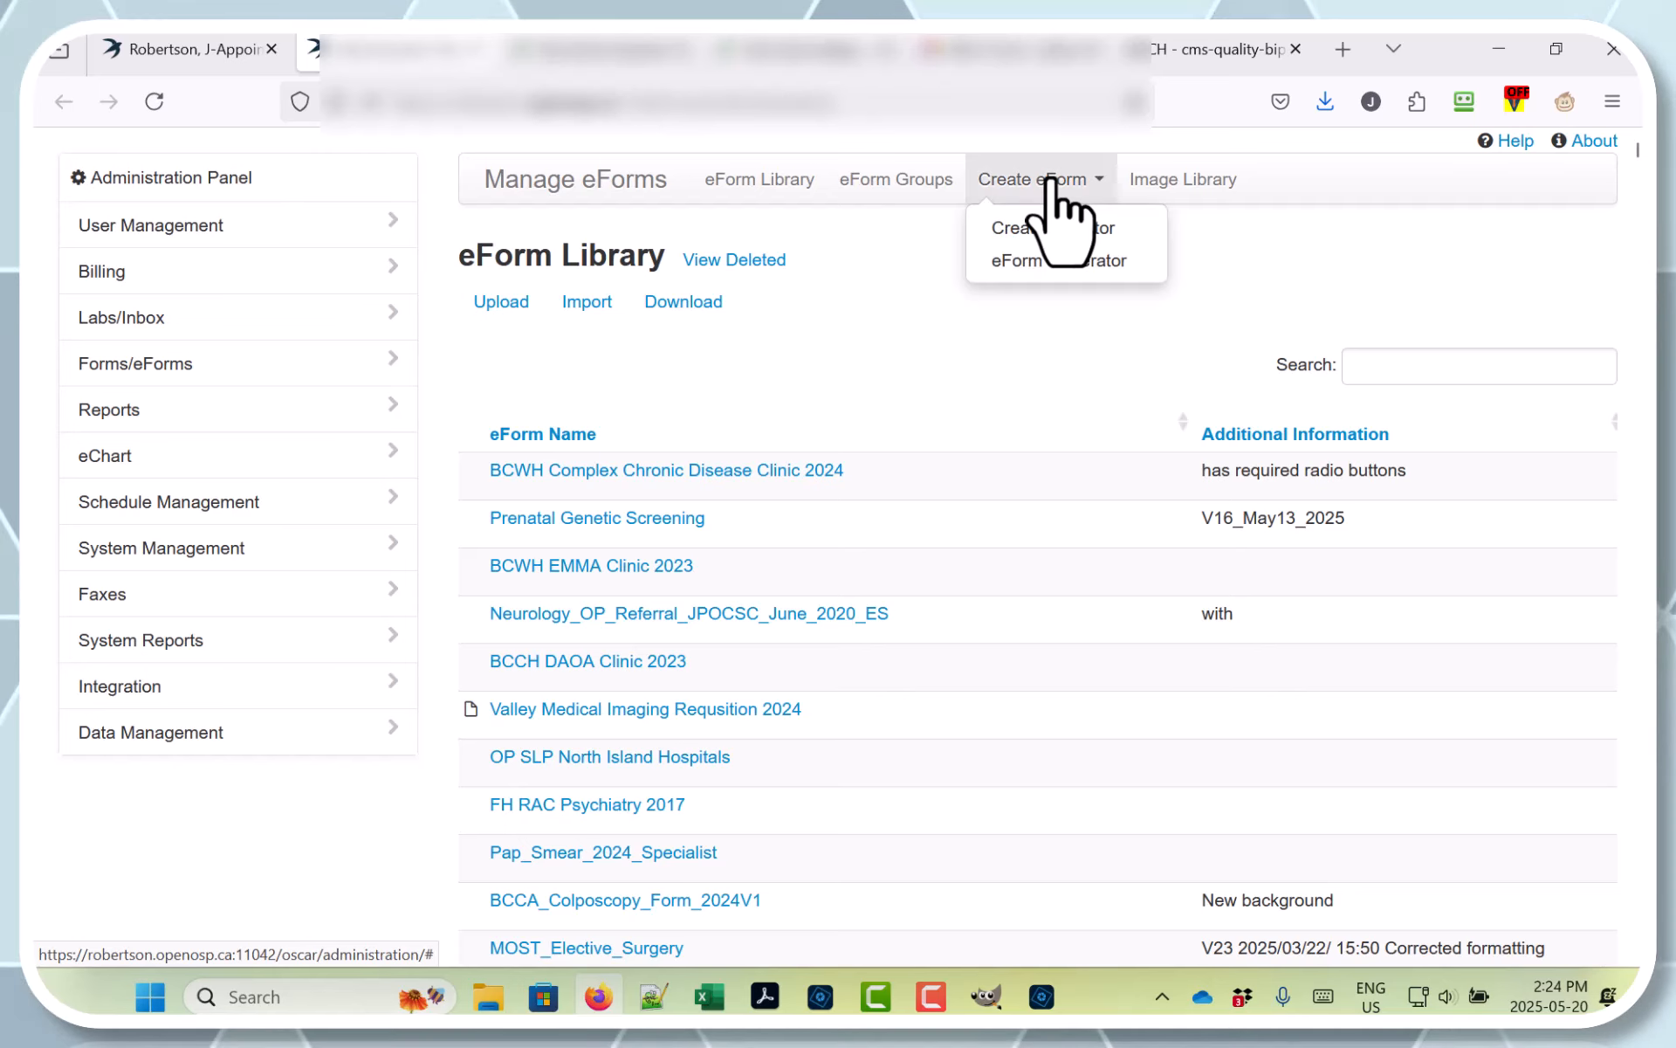
pyautogui.click(1105, 273)
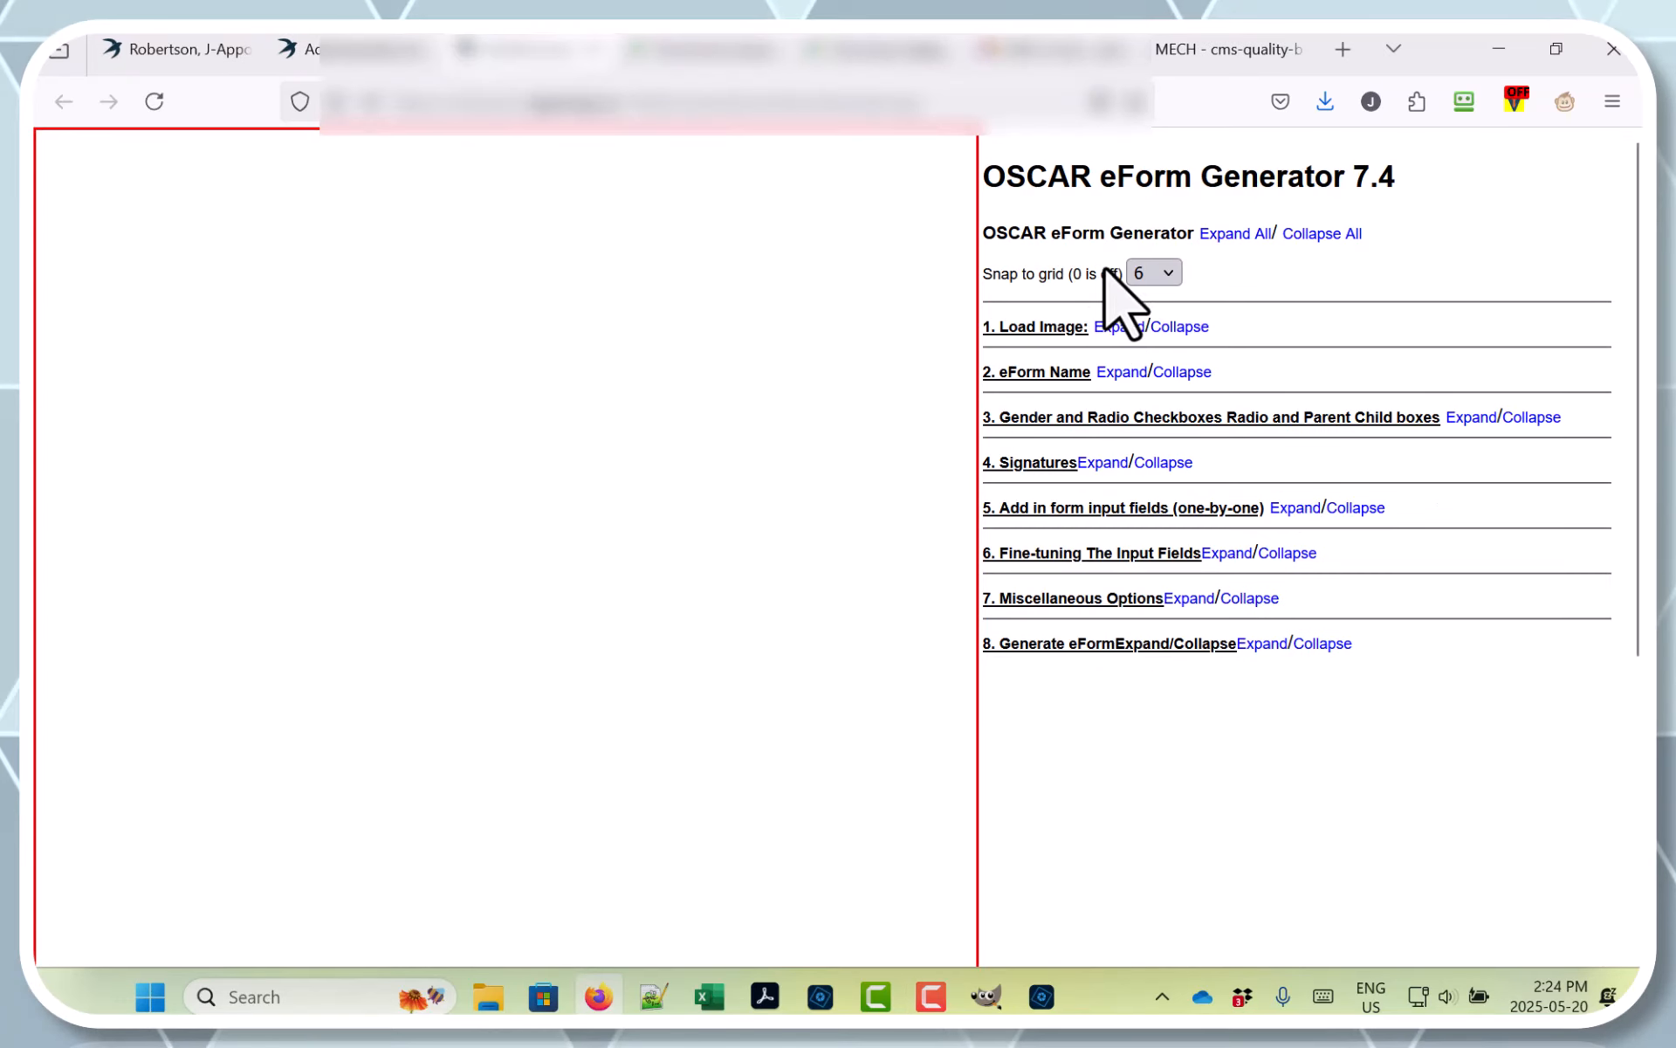